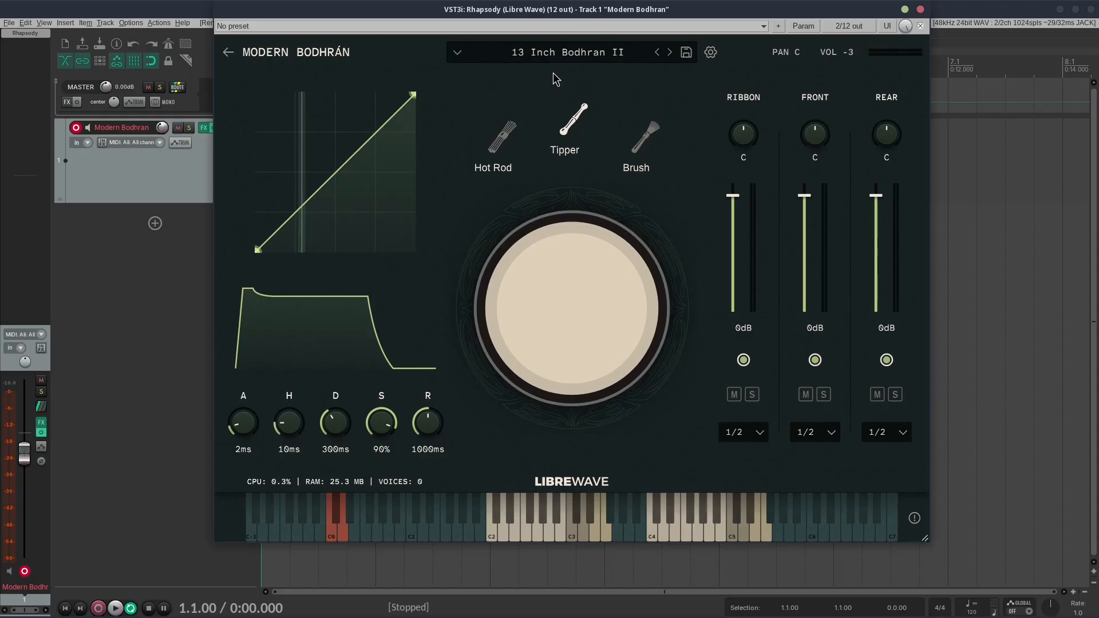
Step: Audition the four Factory presets of Modern Bodhran and load 13 Inch Bodhran I, closing the preset browser
click(523, 53)
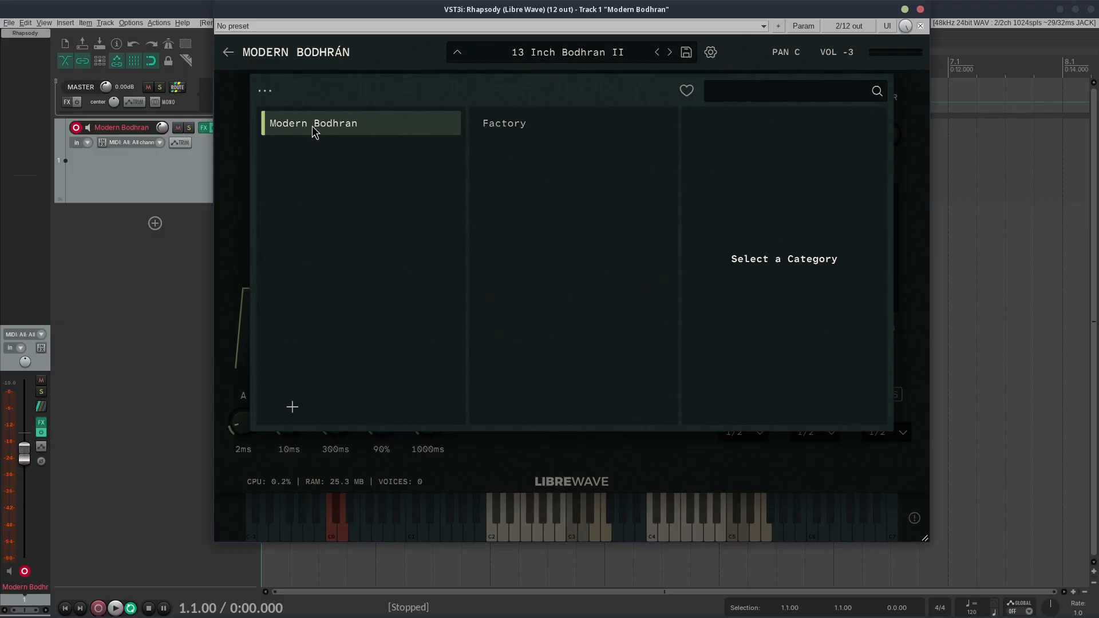
click(480, 130)
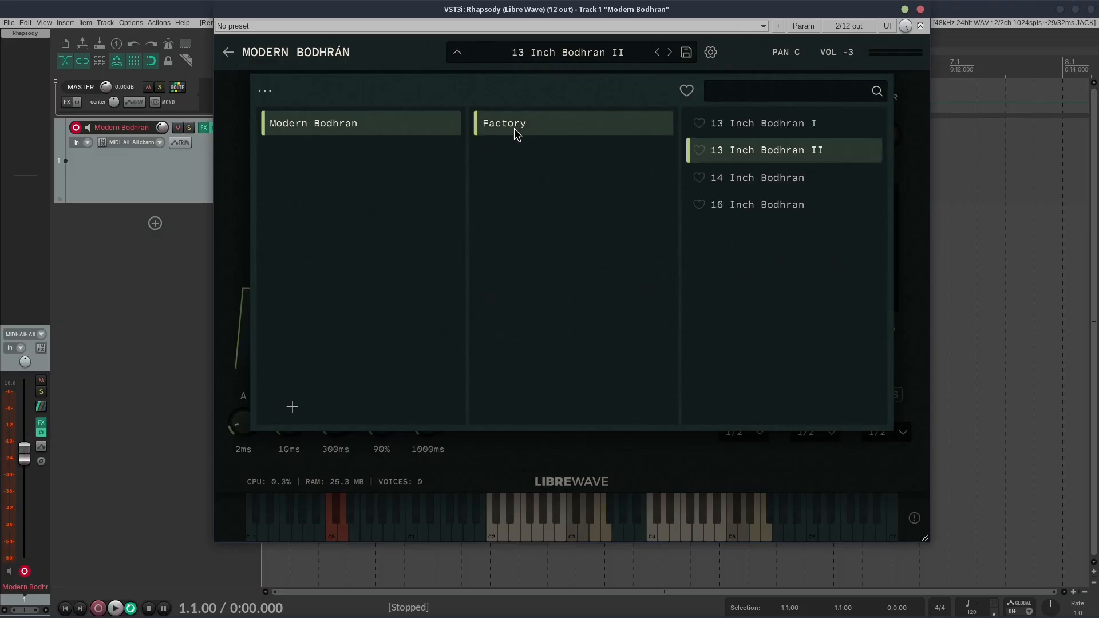
click(805, 200)
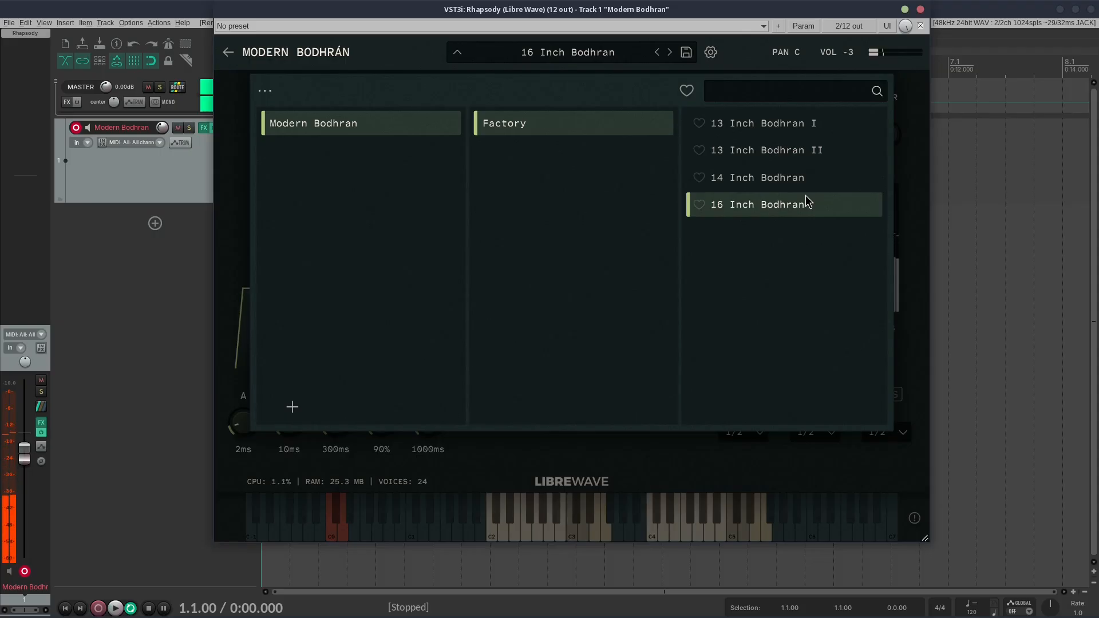
click(785, 183)
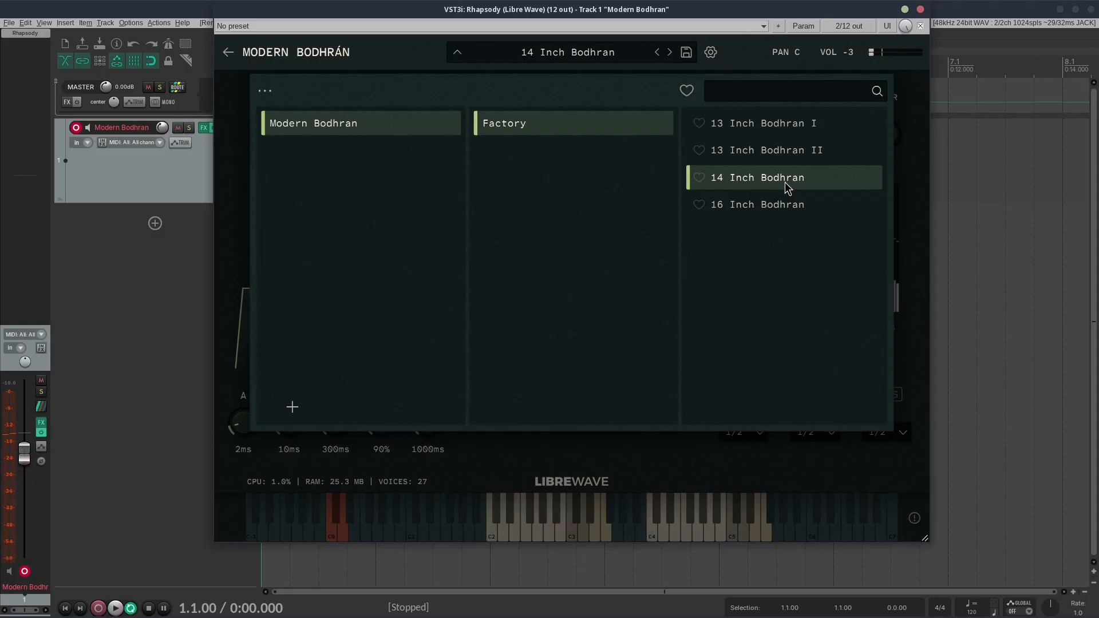
click(782, 155)
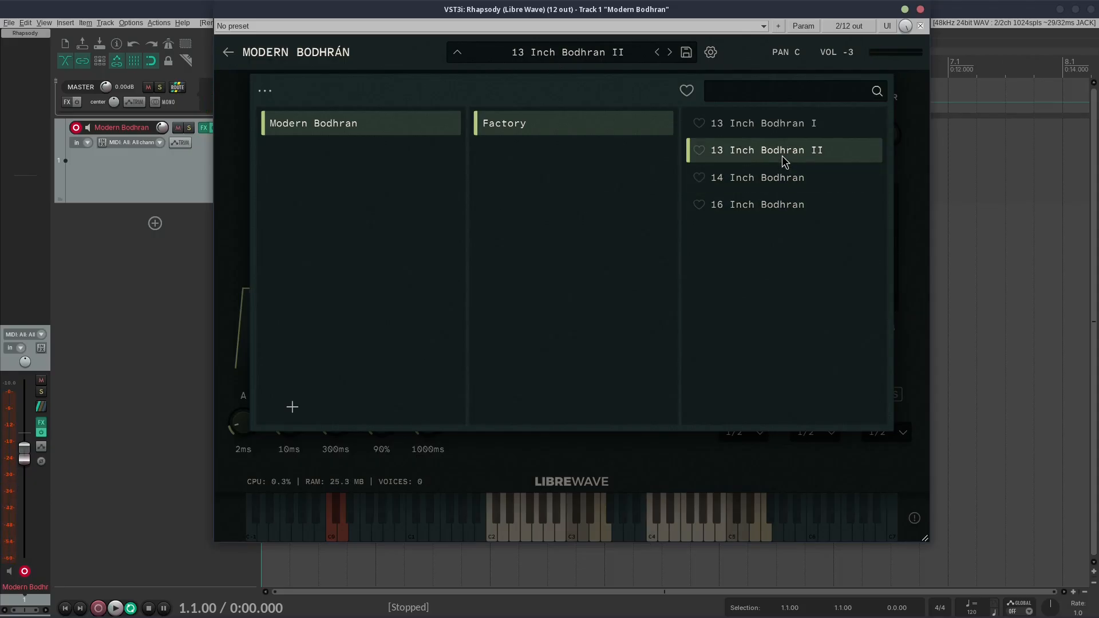
click(800, 127)
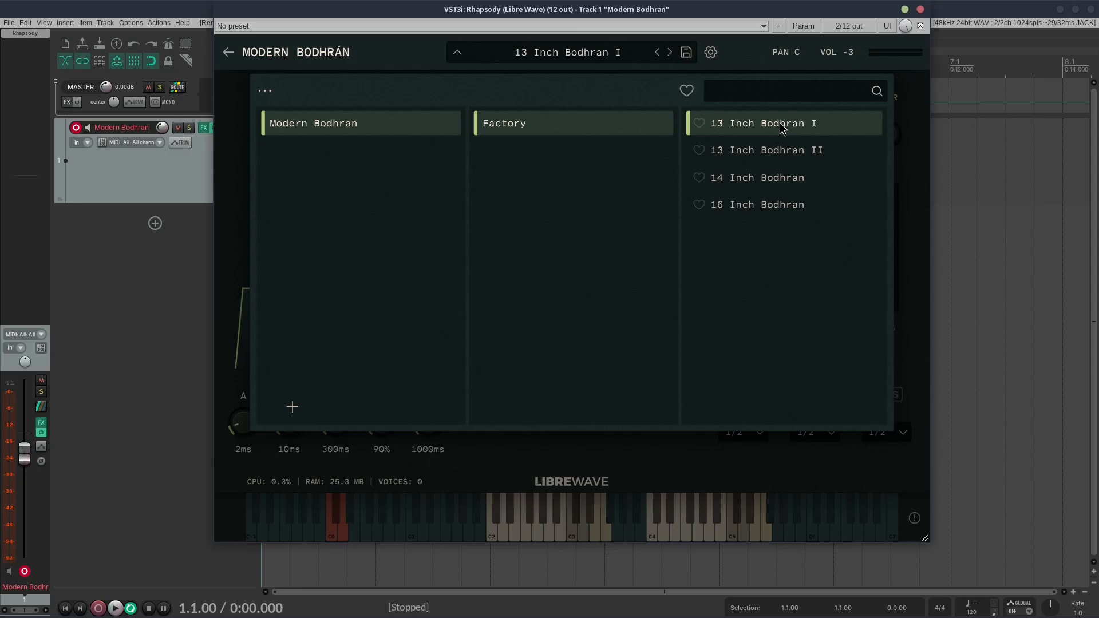
click(776, 159)
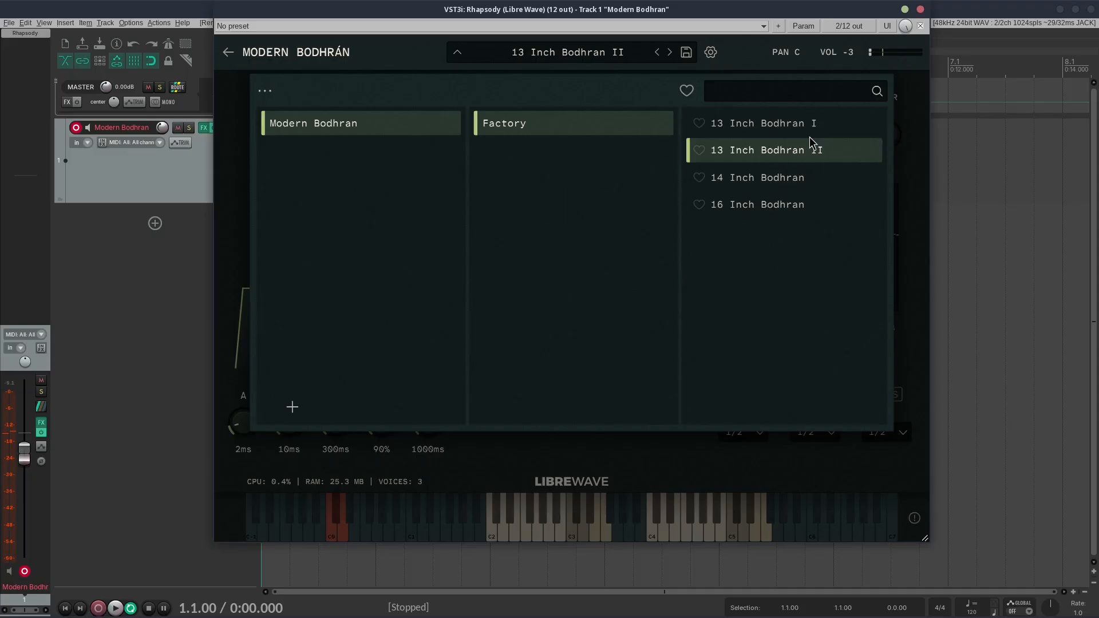
click(778, 134)
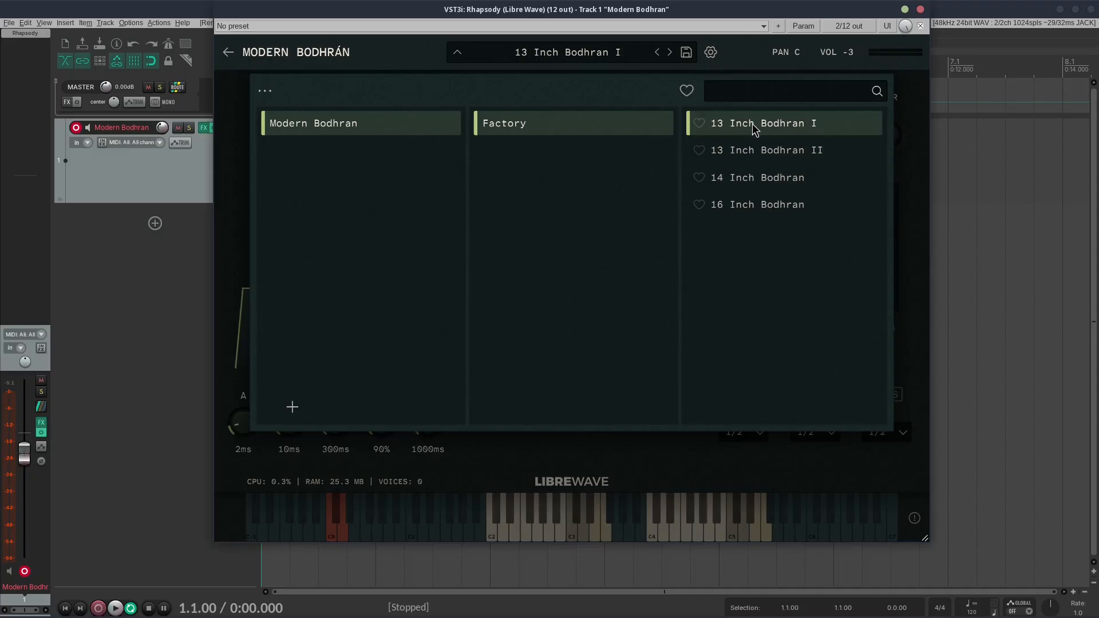
click(554, 56)
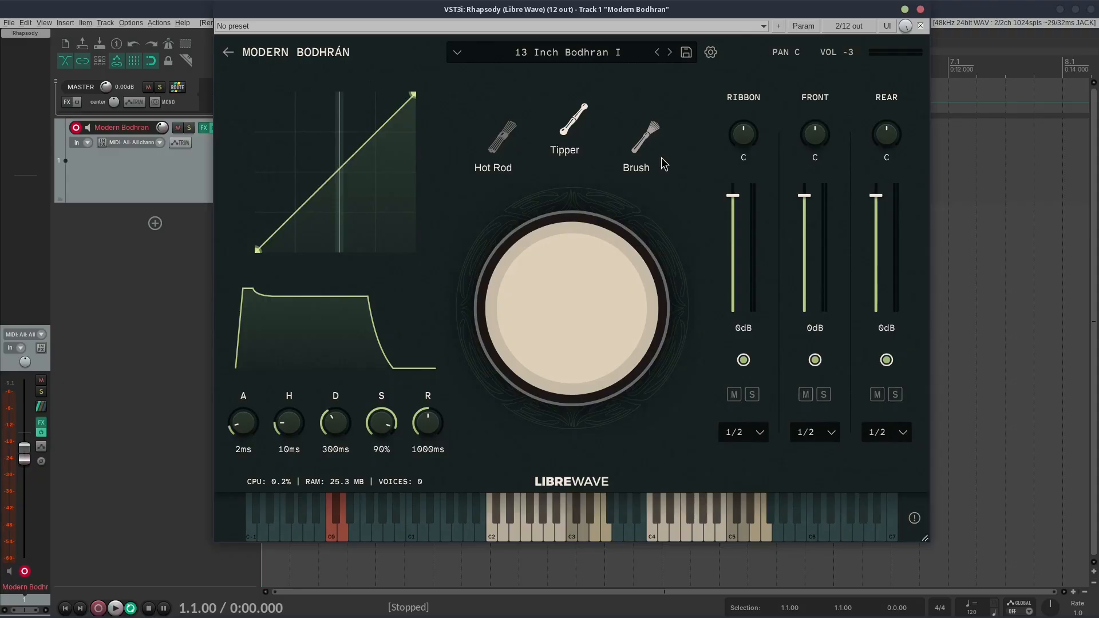
Step: Try the Hot Rod, Tipper and Brush beaters and return to the Tipper
click(458, 161)
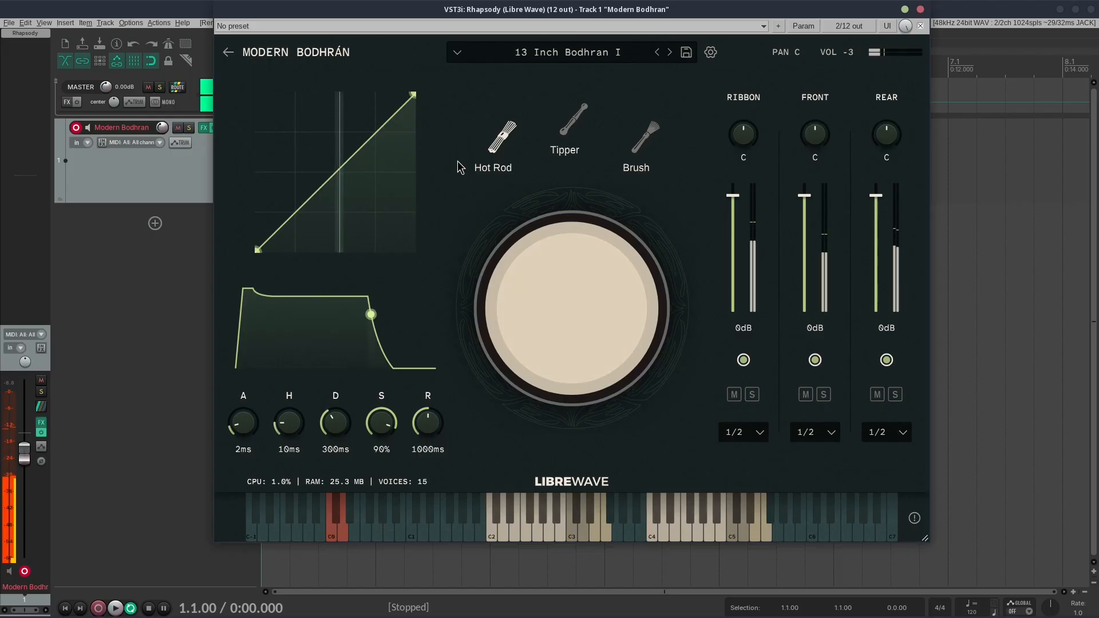
click(588, 122)
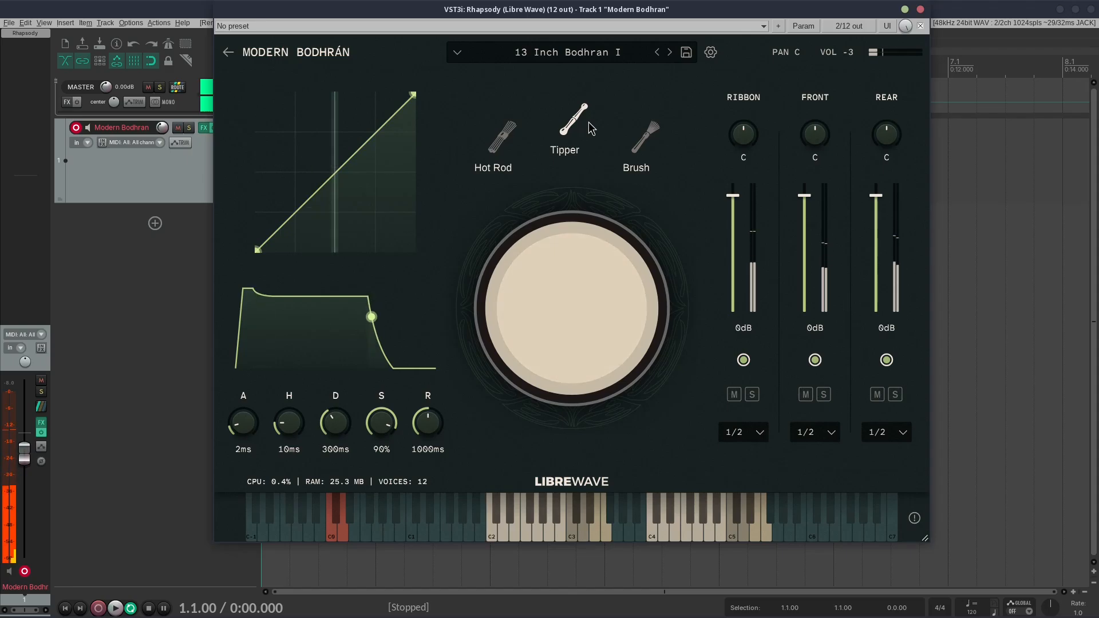
click(654, 147)
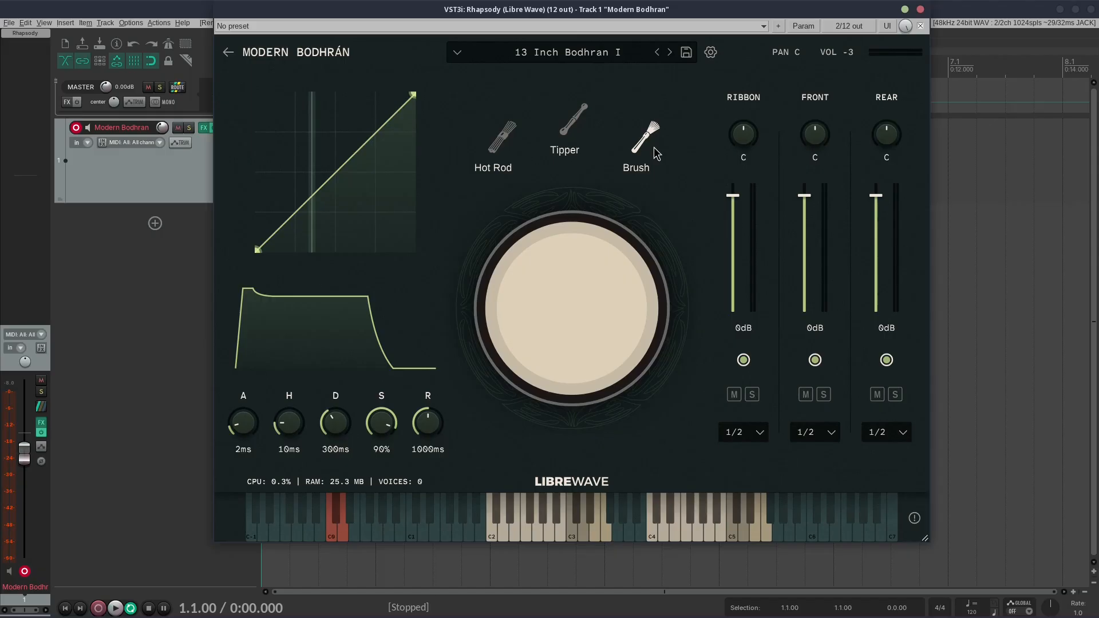
click(573, 121)
Step: Bend the velocity curve slightly upward, trying its start point at maximum velocity before returning it to minimum
drag(341, 190, 258, 251)
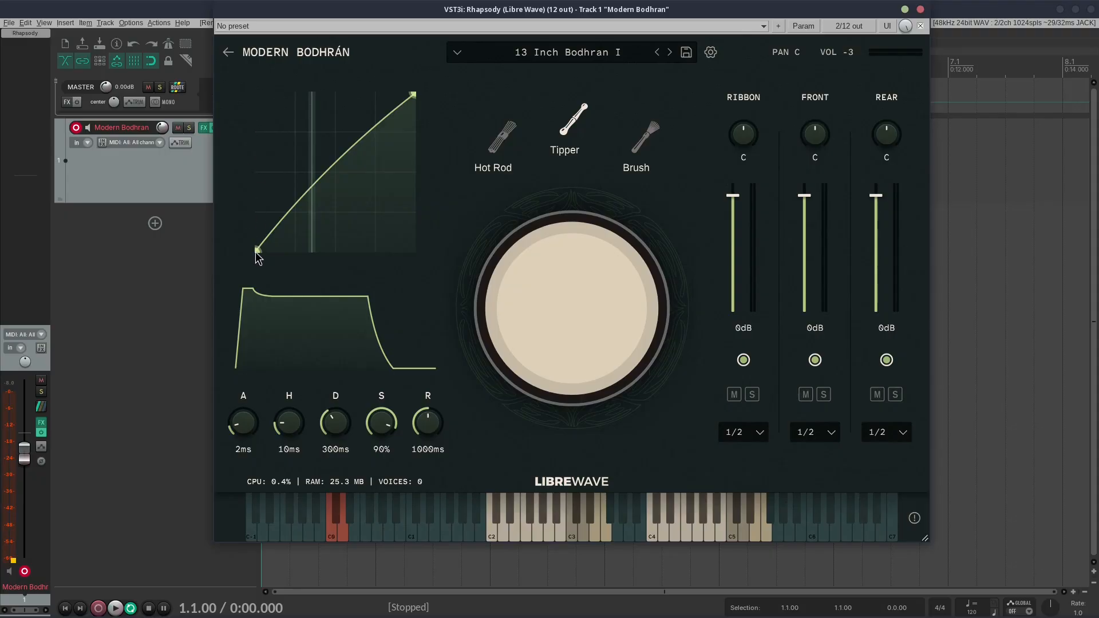
drag(257, 250, 263, 89)
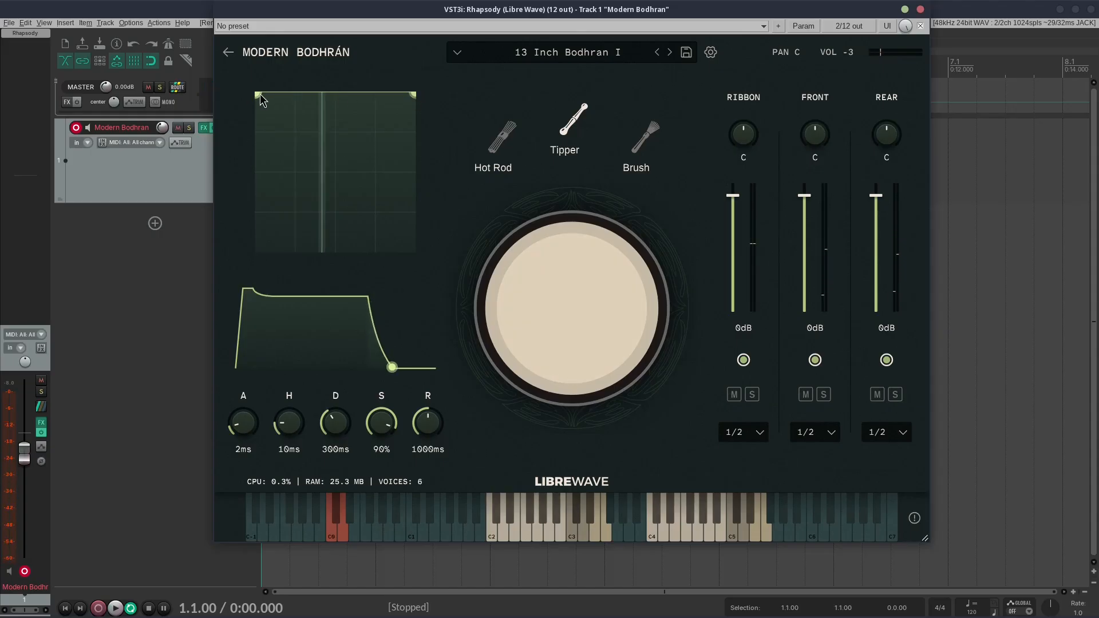
drag(258, 93, 265, 274)
drag(368, 211, 331, 163)
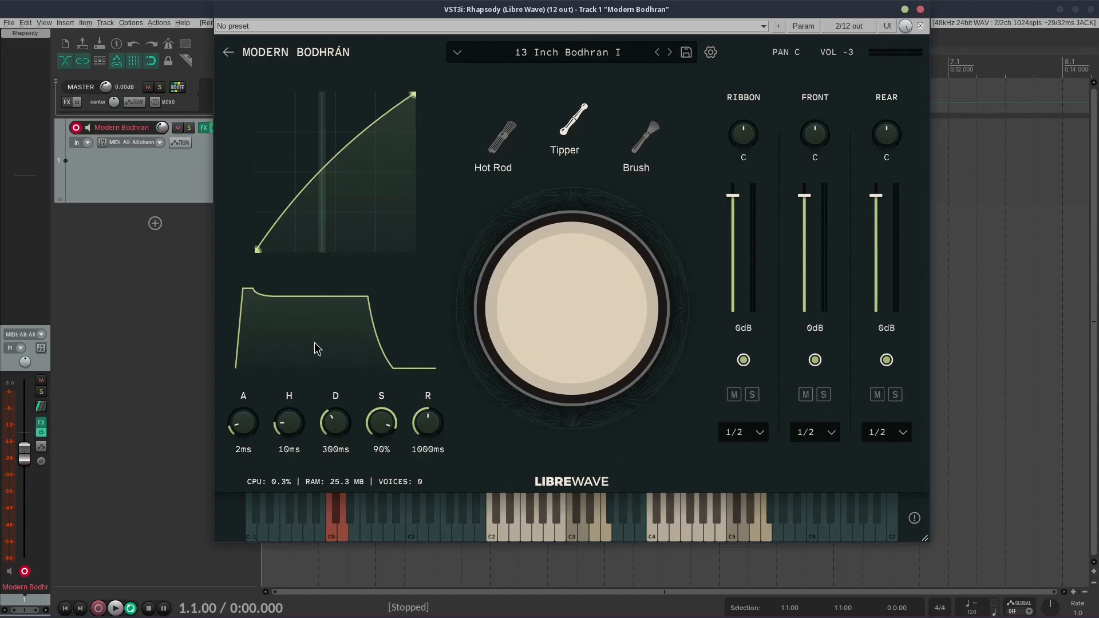
Step: Reshape the envelope to attack 81 ms, hold 3000 ms, decay 287 ms, sustain 30% and release 230 ms
drag(250, 425, 293, 394)
drag(338, 426, 379, 427)
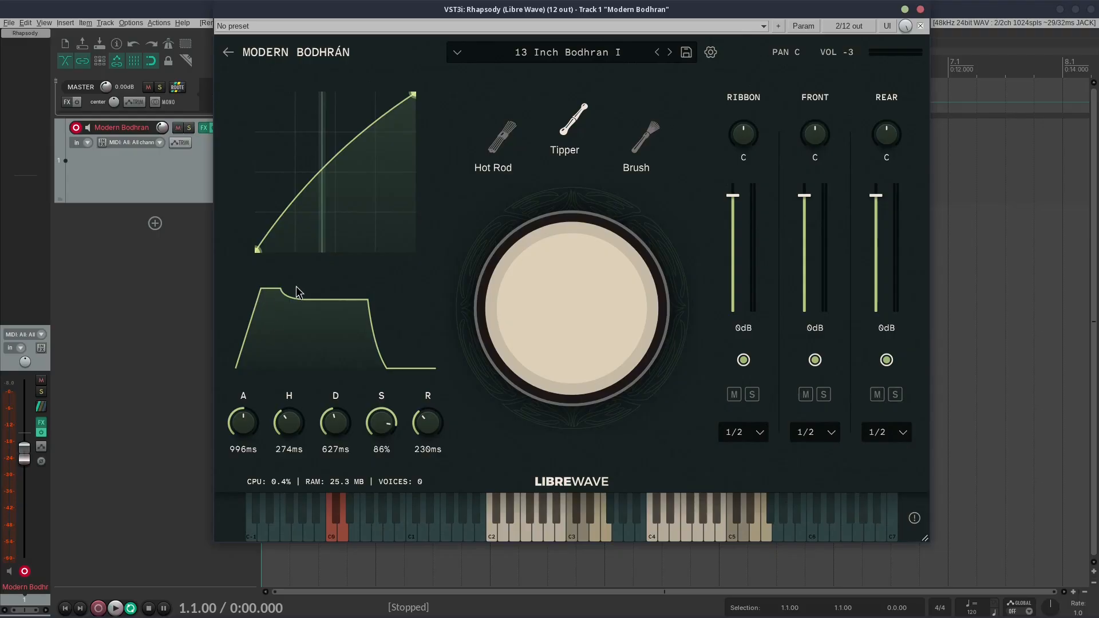
mouse_move(280, 289)
mouse_down()
mouse_move(307, 289)
mouse_move(280, 295)
mouse_up()
drag(261, 296, 364, 346)
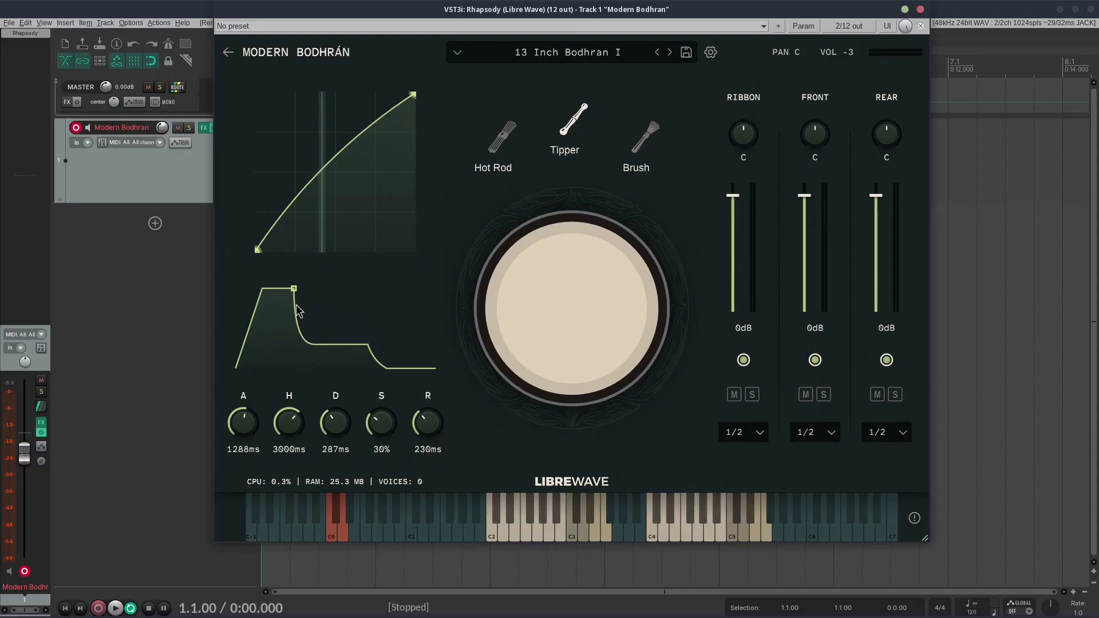
drag(263, 292, 297, 284)
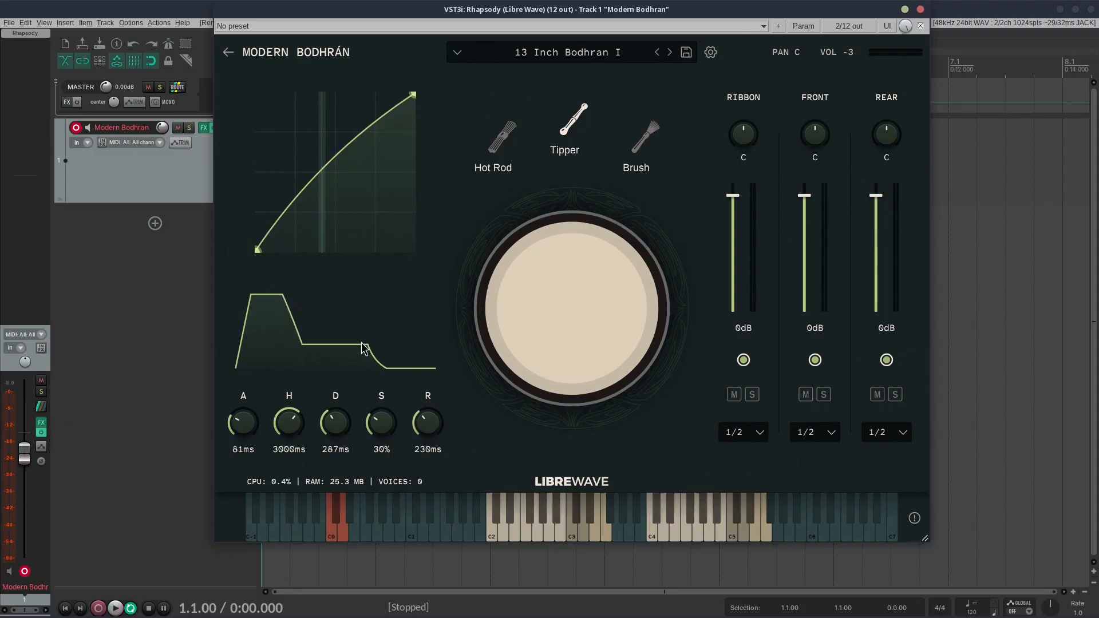
Step: Try an 89% sustain with curved attack and release segments, and reset the whole envelope to its defaults
drag(342, 345, 342, 289)
drag(378, 343, 388, 257)
drag(243, 332, 263, 342)
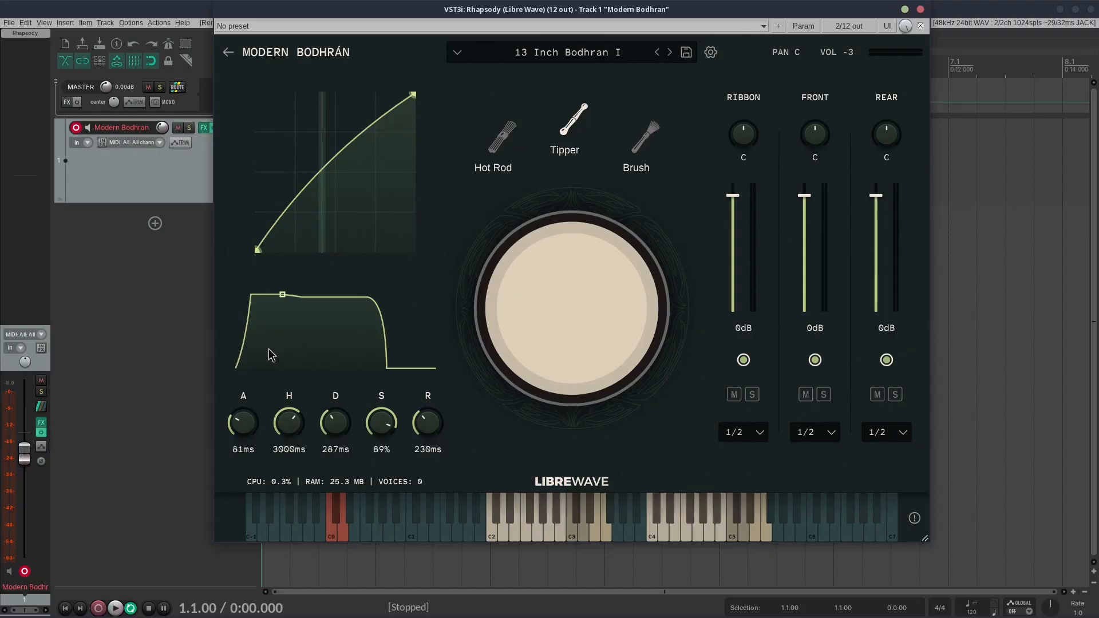
double_click(328, 341)
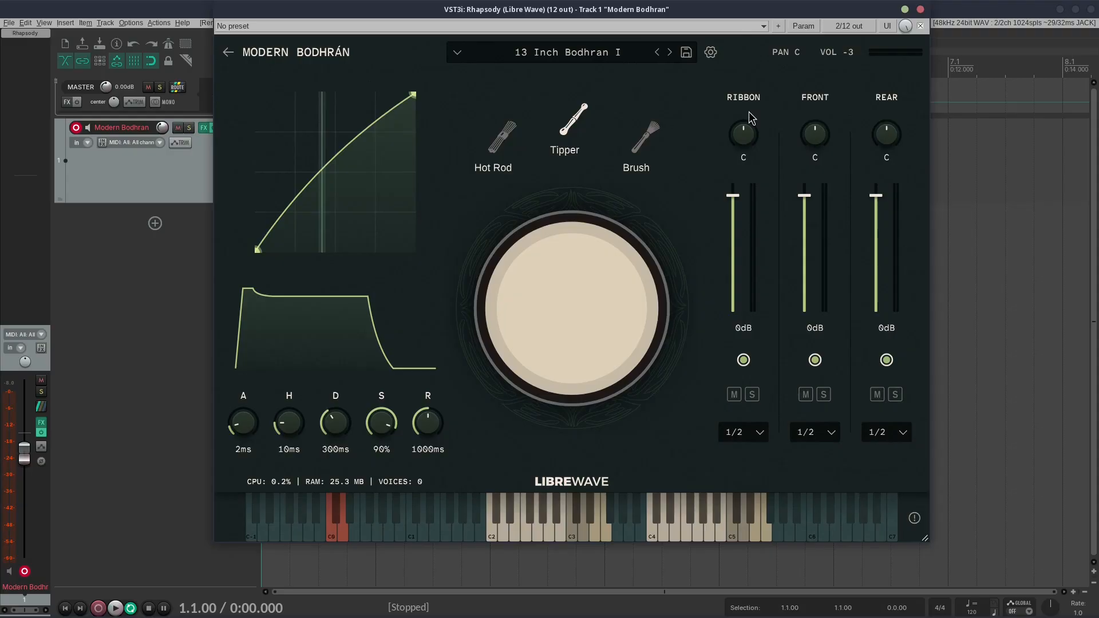
Step: Lower the Ribbon mic to -4 dB and the Front and Rear mics to -12 dB, and reset all three levels to 0 dB
mouse_move(732, 195)
mouse_down()
mouse_move(732, 286)
mouse_move(731, 209)
mouse_up()
drag(805, 205, 805, 235)
drag(876, 199, 877, 235)
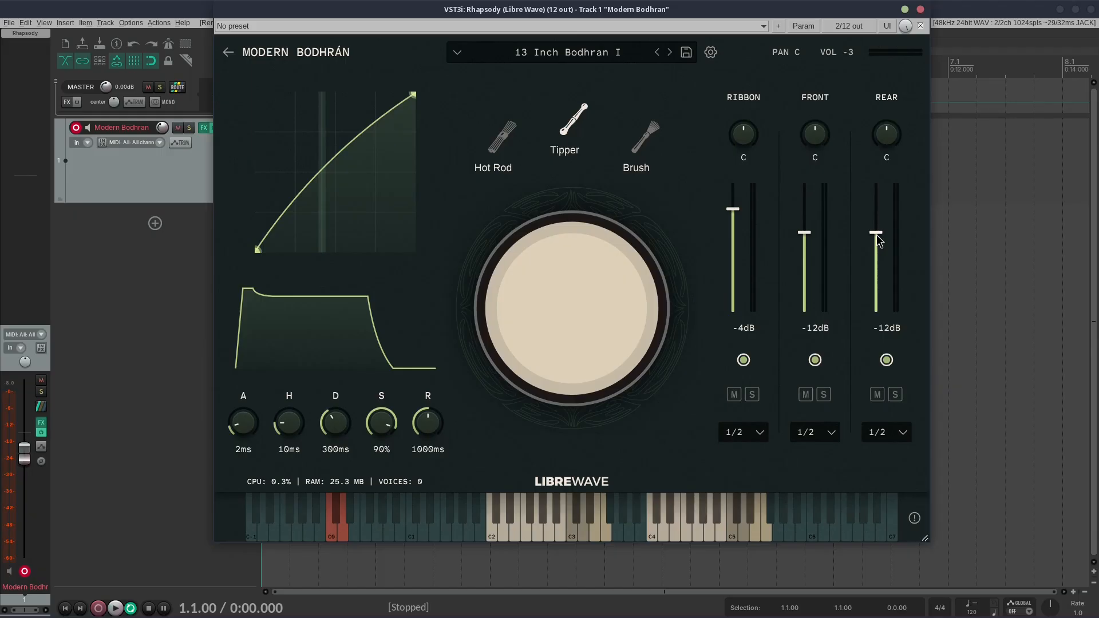
double_click(876, 234)
double_click(804, 233)
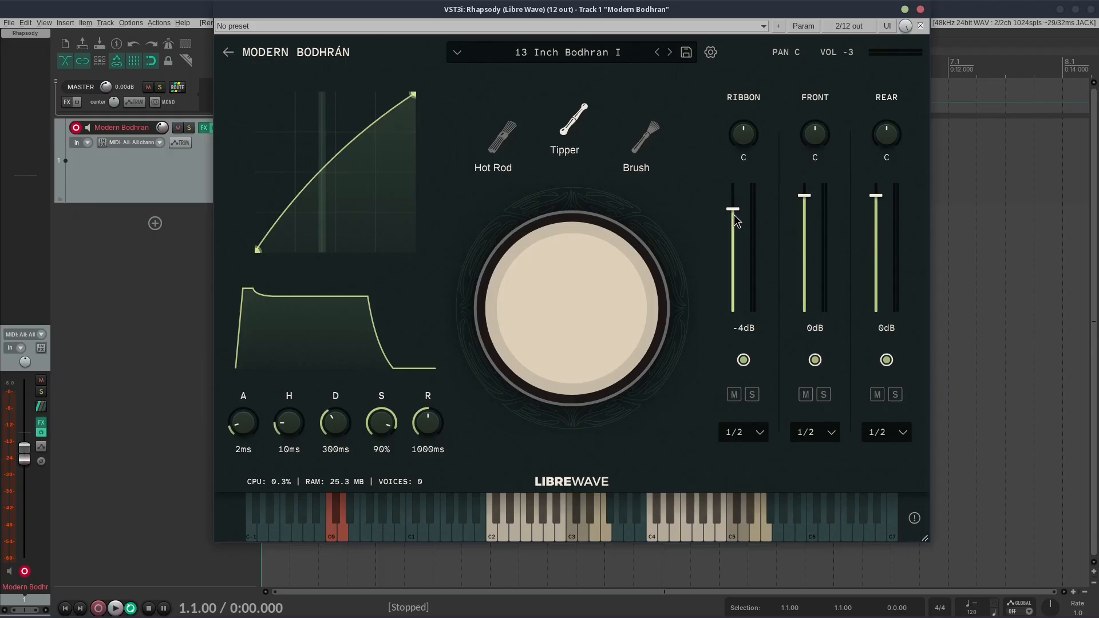
double_click(732, 209)
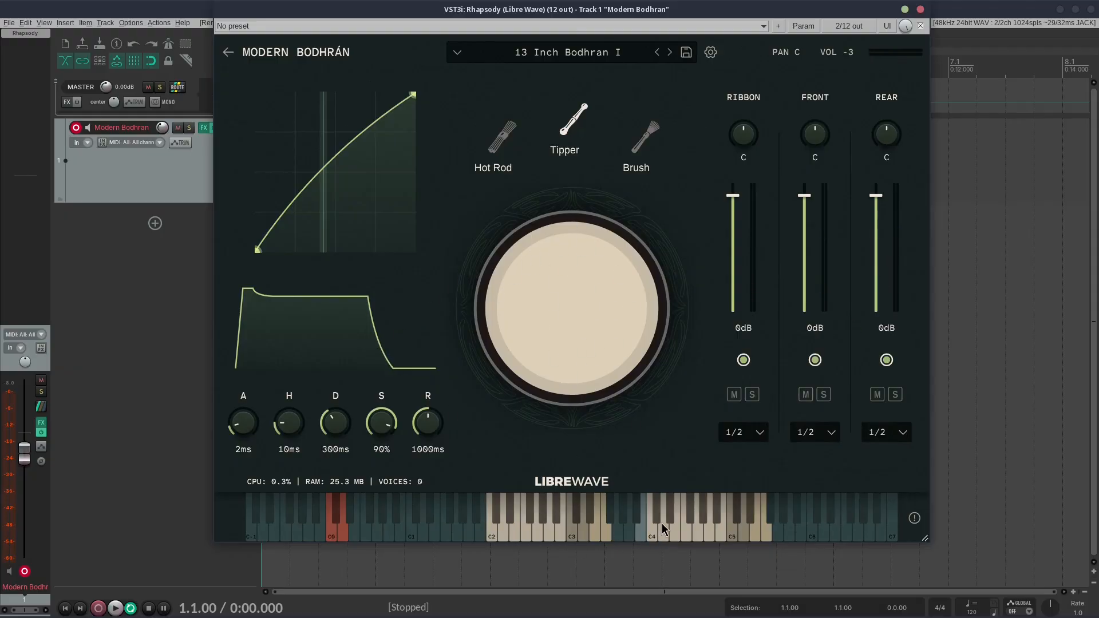
Step: Switch between the Hot Rod, Tipper and Brush using the red keyswitches starting at C0, finishing on the Tipper
click(333, 535)
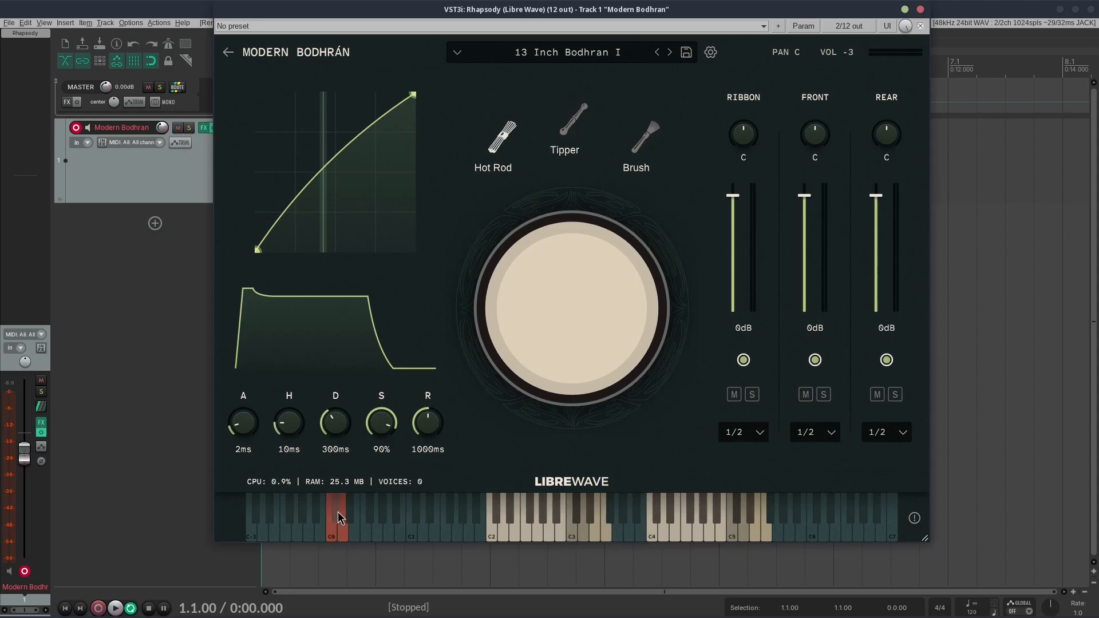
click(338, 512)
click(345, 531)
click(339, 513)
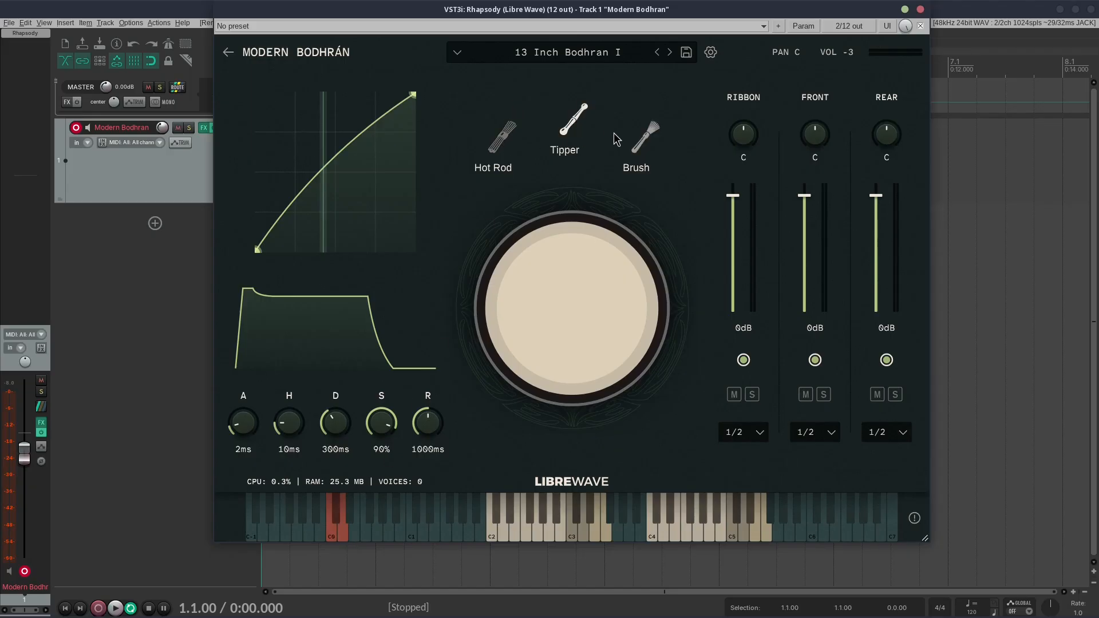
click(329, 527)
click(339, 511)
click(341, 531)
click(337, 517)
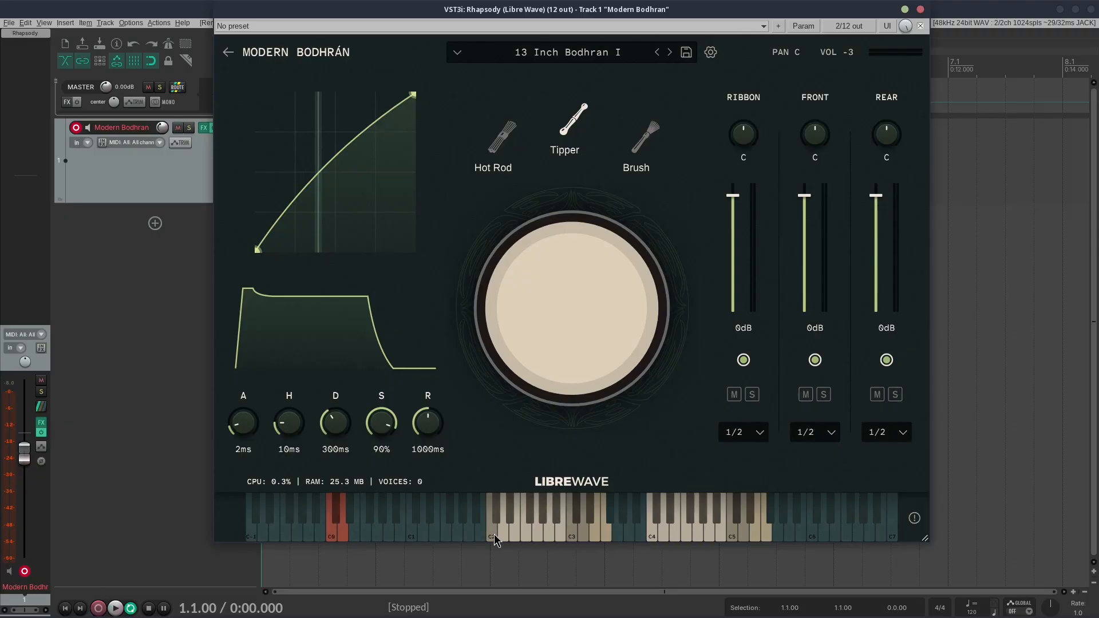
Step: Audition the Tipper sound by striking the drumhead near its lower edge
click(572, 368)
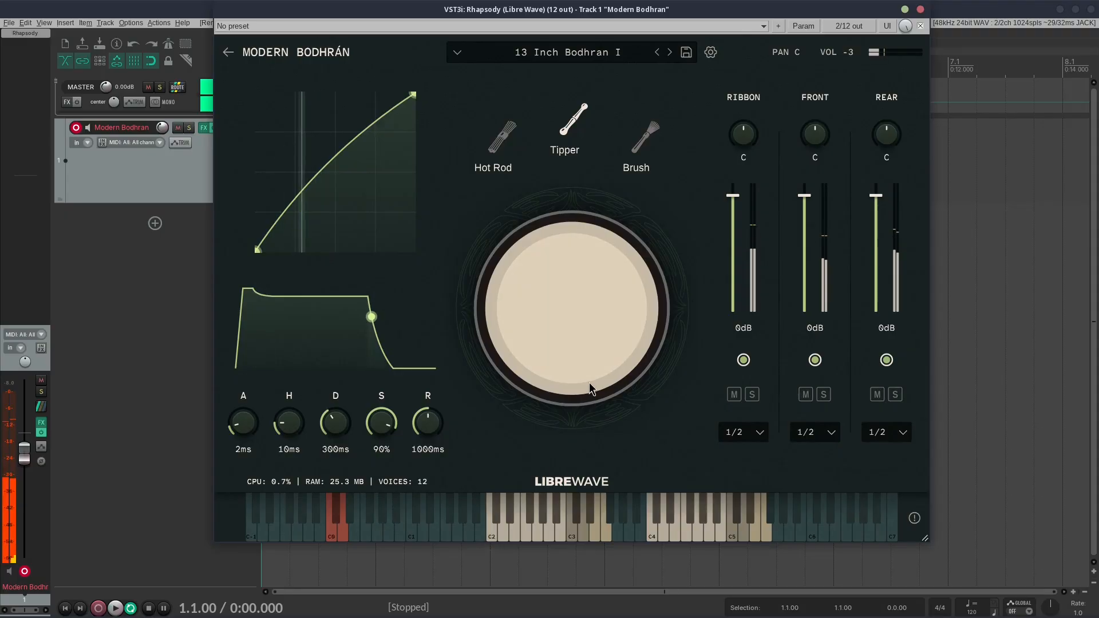
click(572, 378)
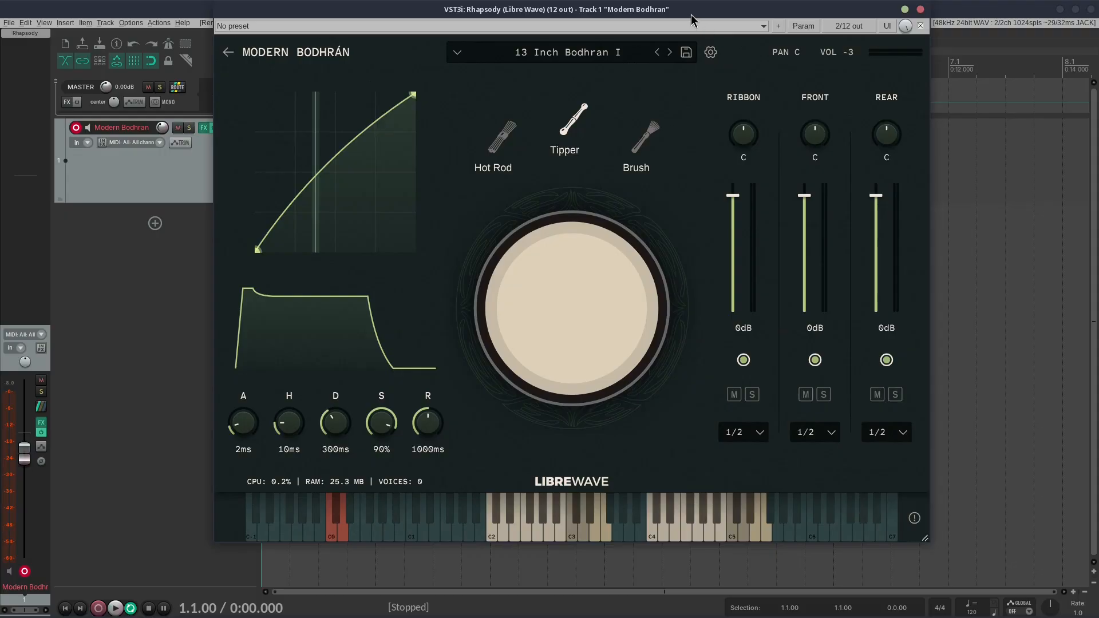
Step: Move the Modern Bodhran plugin window aside and close it to return to the project arrangement
drag(691, 15, 827, 32)
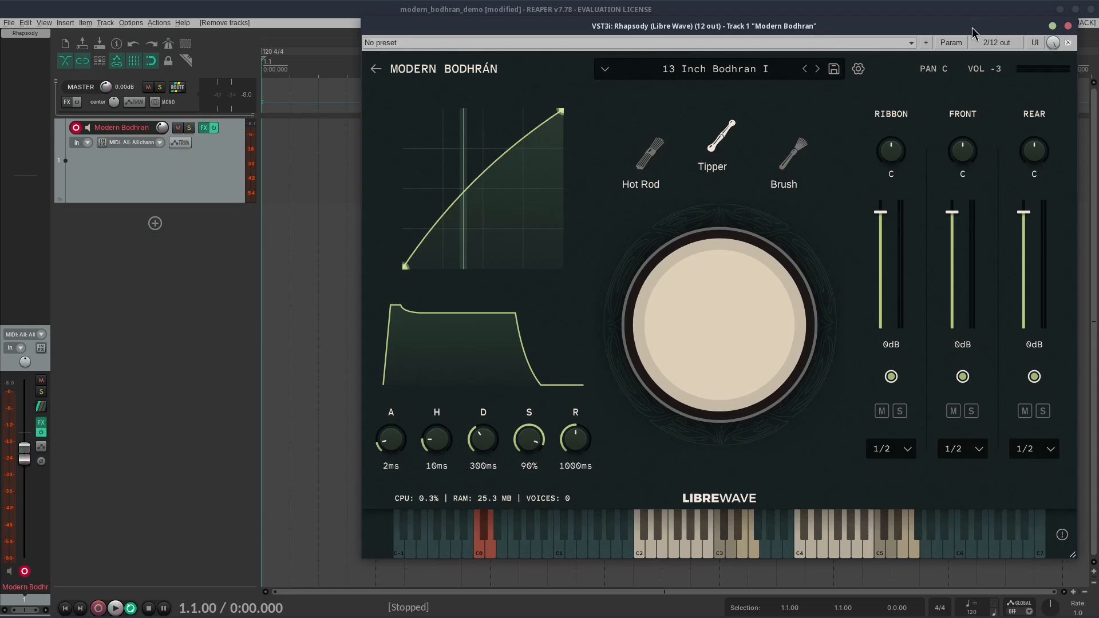
drag(972, 27, 988, 29)
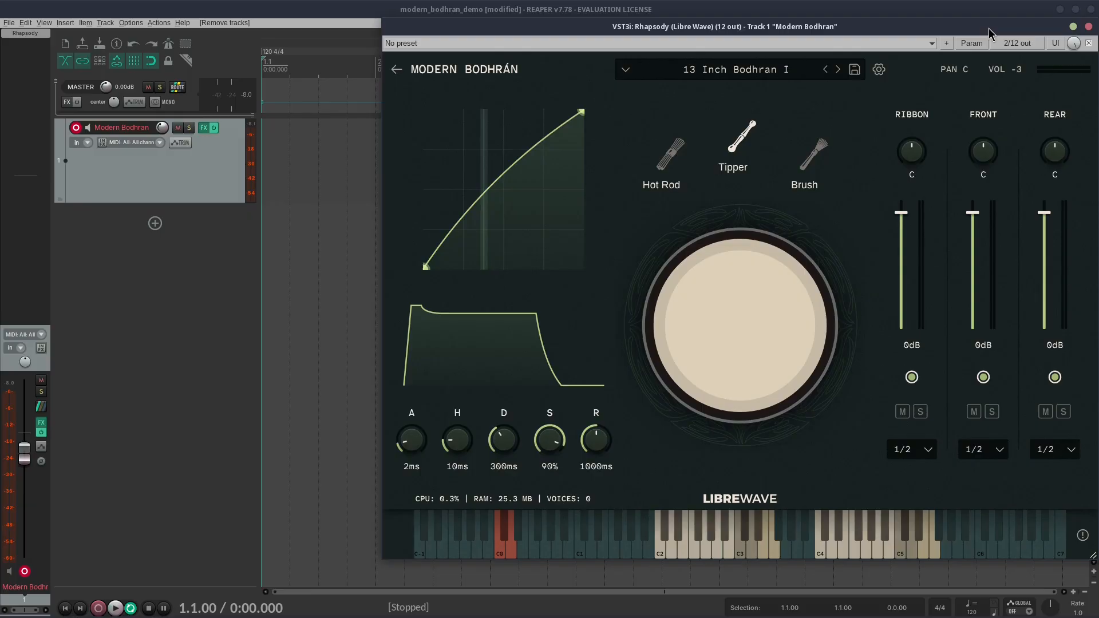
drag(988, 28, 967, 24)
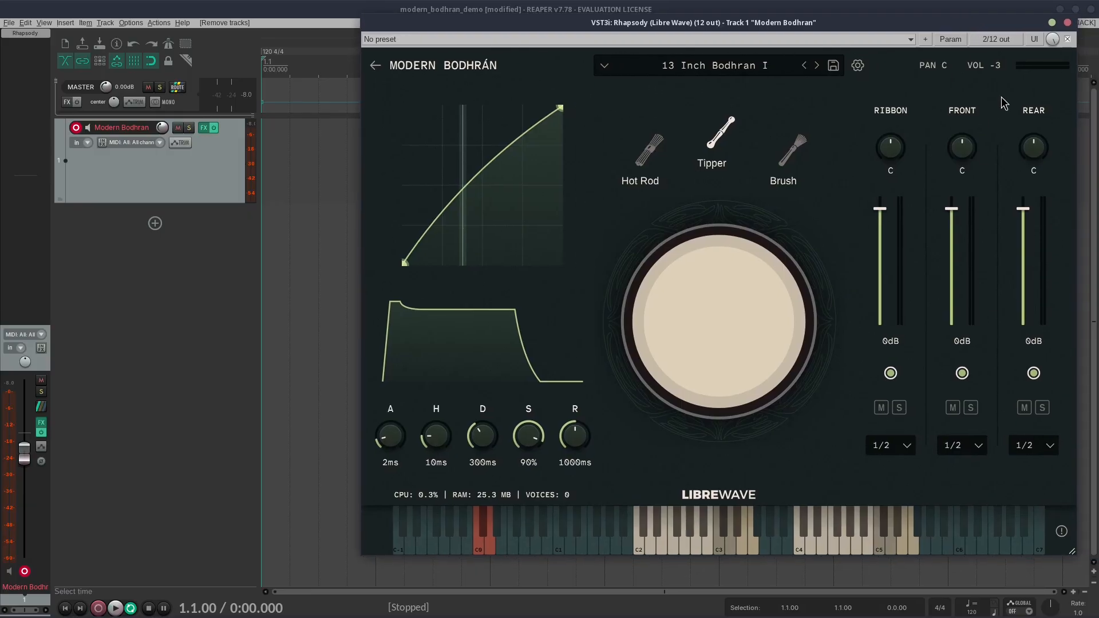
click(1052, 23)
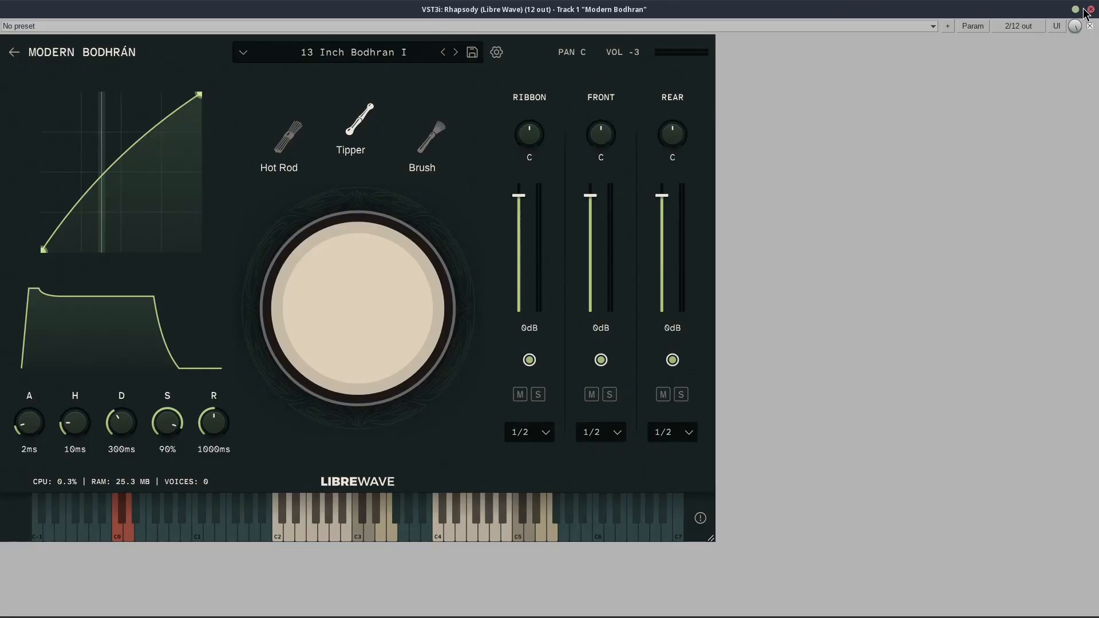
click(1076, 10)
click(1067, 23)
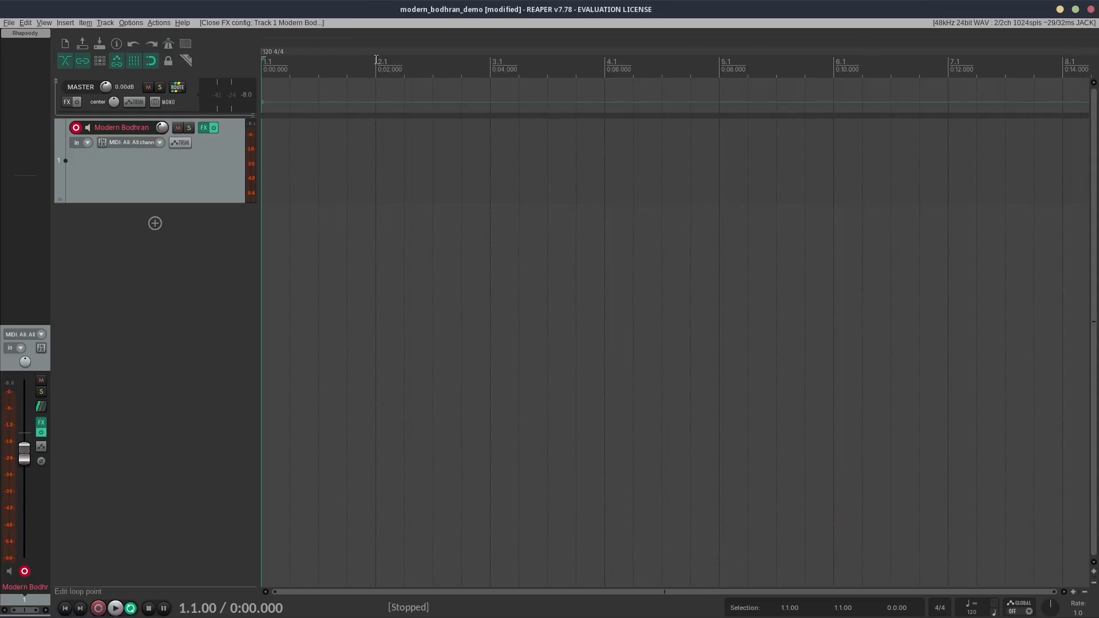
Step: Draw an empty one-bar MIDI item from bar 1 to bar 2 on the Modern Bodhran track
click(162, 200)
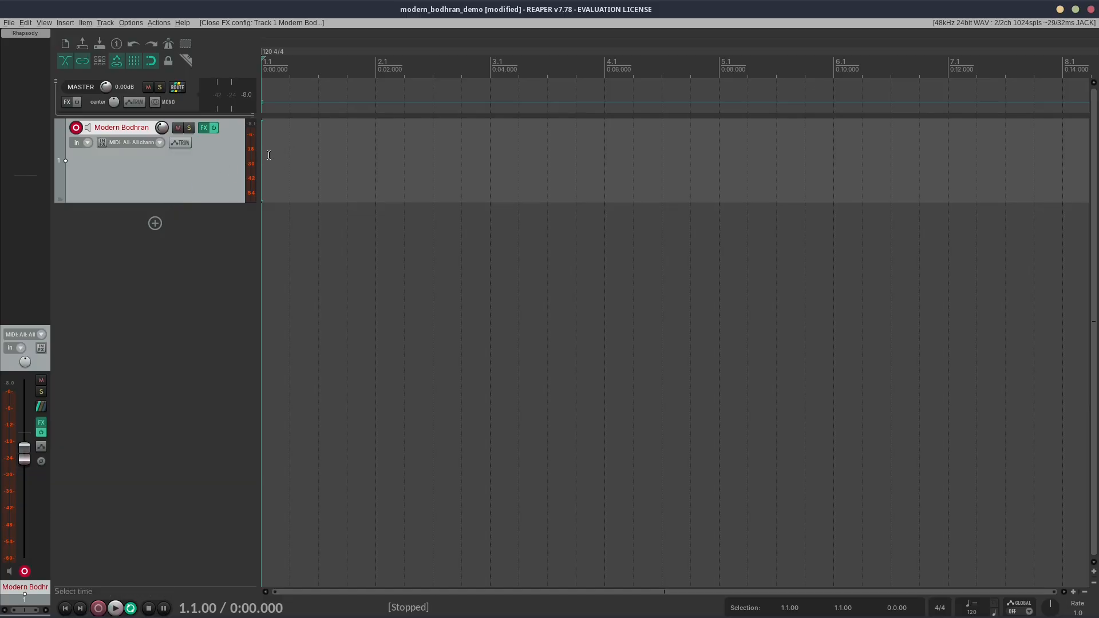
mouse_move(267, 153)
mouse_down()
mouse_move(385, 157)
mouse_move(375, 158)
mouse_up()
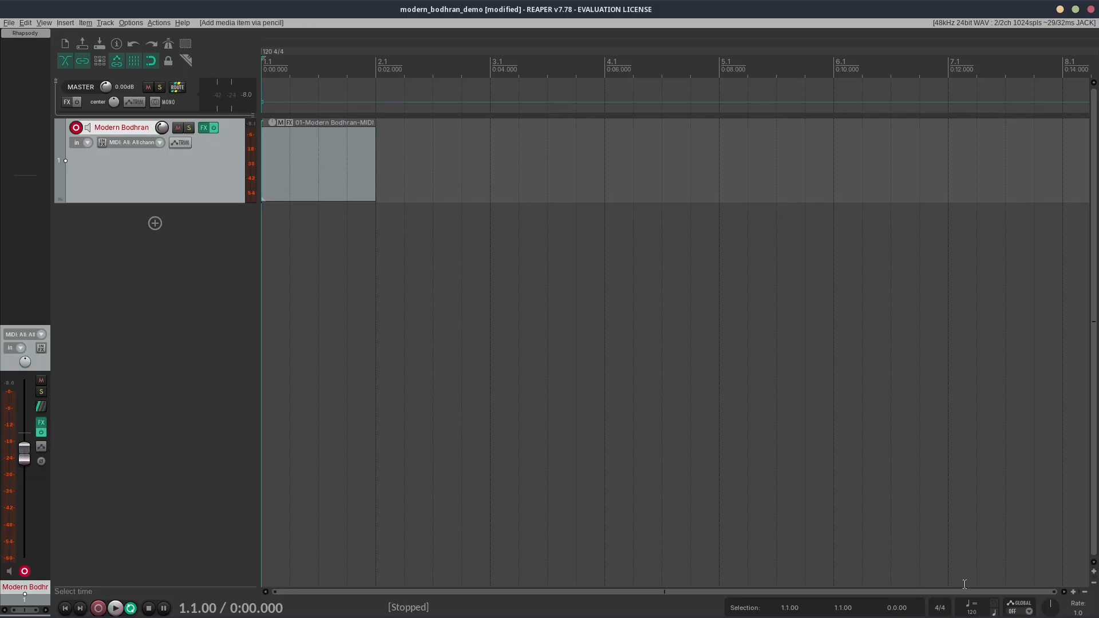
Step: Open the Modern Bodhran MIDI item in the MIDI editor and show its rows as named notes
double_click(282, 148)
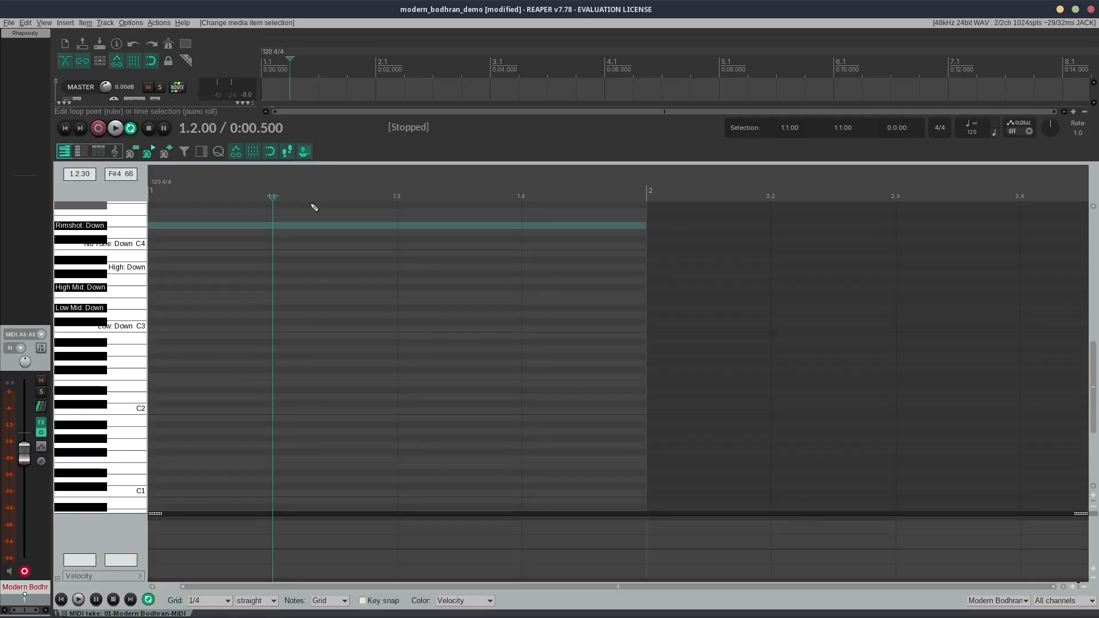
scroll(136, 356, up, 5)
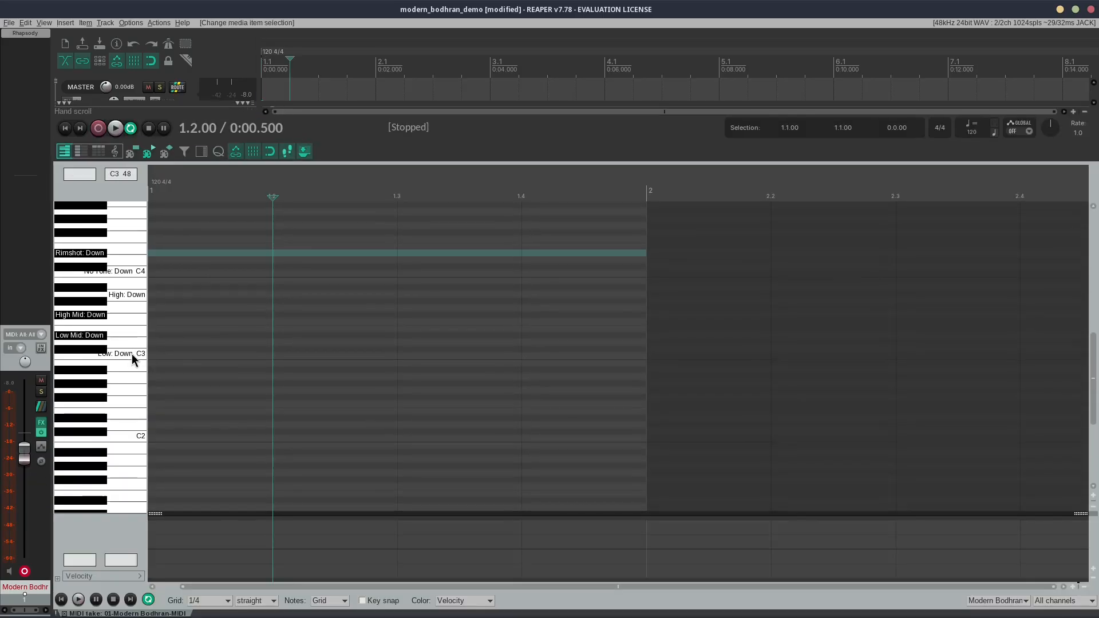
scroll(136, 356, up, 2)
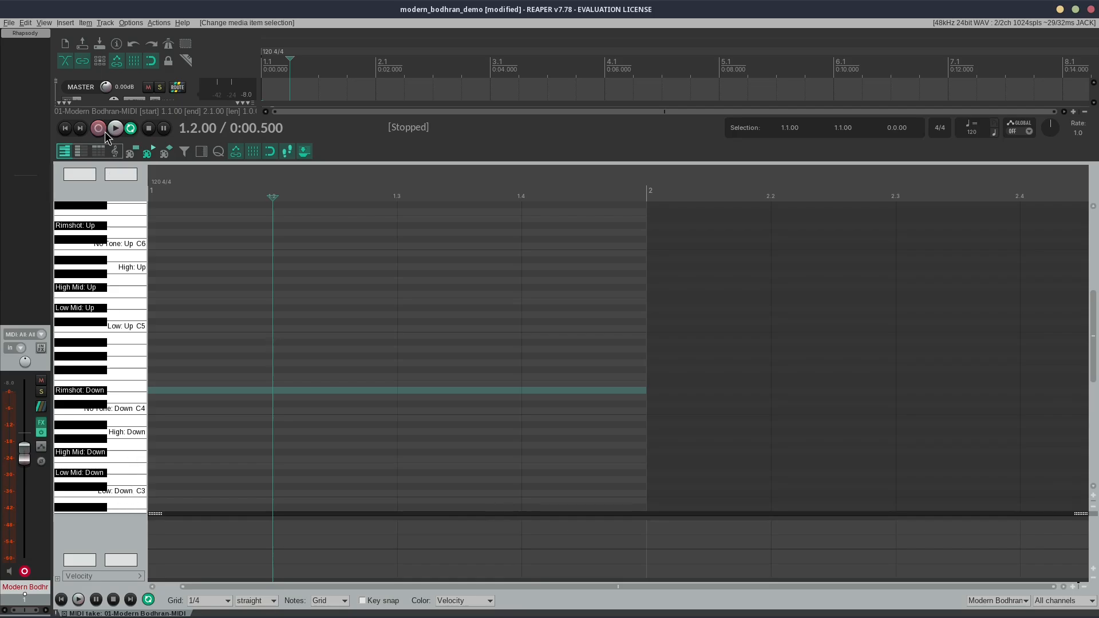
click(76, 150)
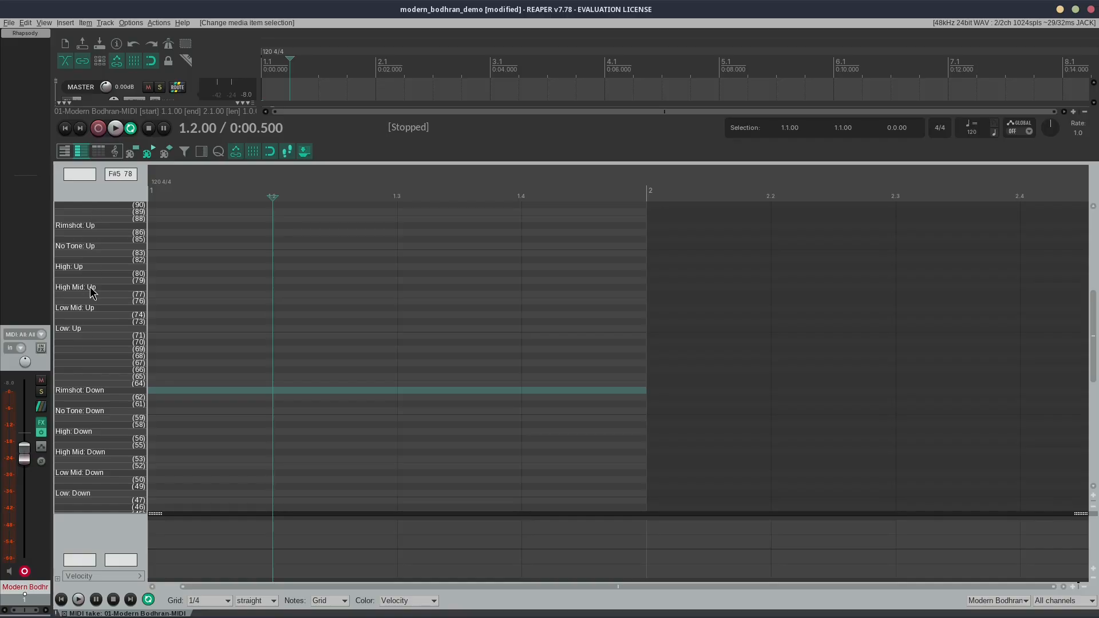
Step: Place the edit cursor at the start of bar 1 and set the note grid to straight 1/8
click(156, 198)
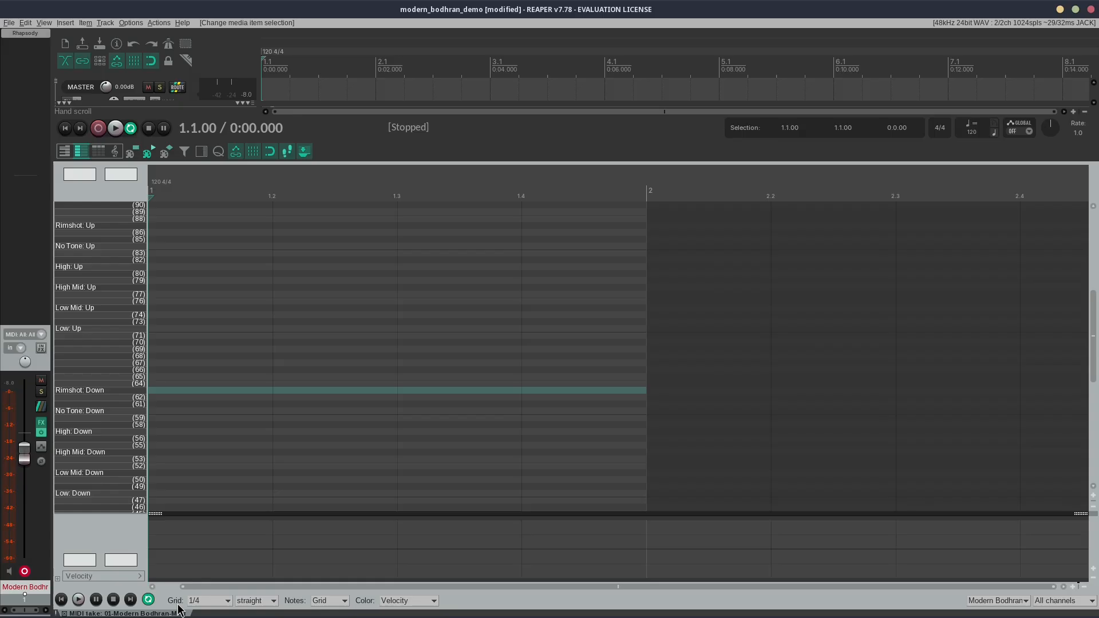
click(227, 601)
click(221, 551)
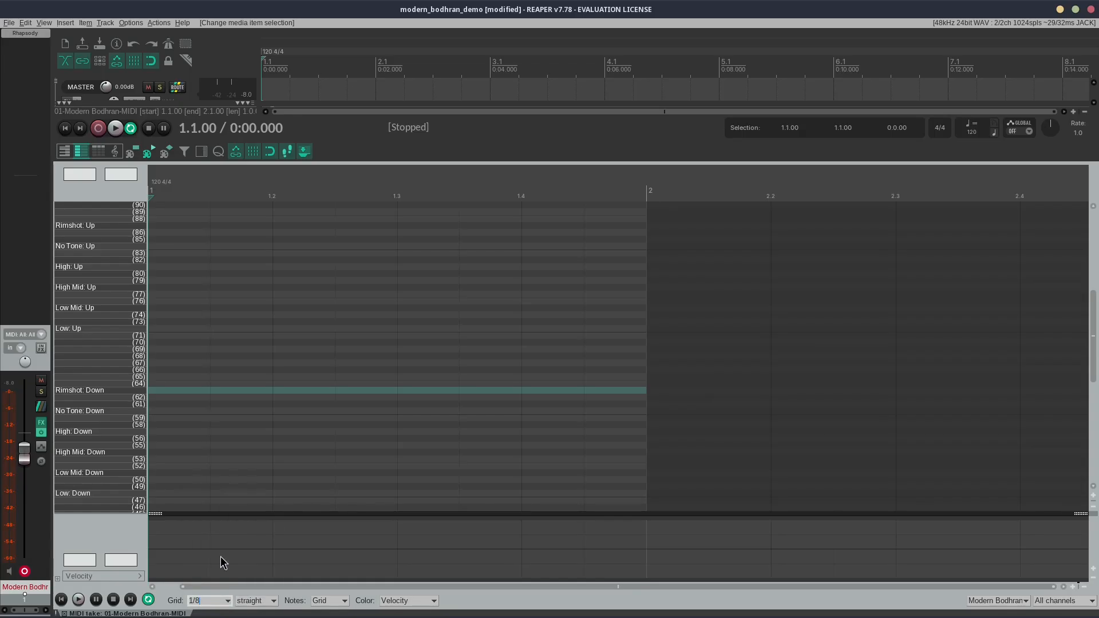
click(264, 601)
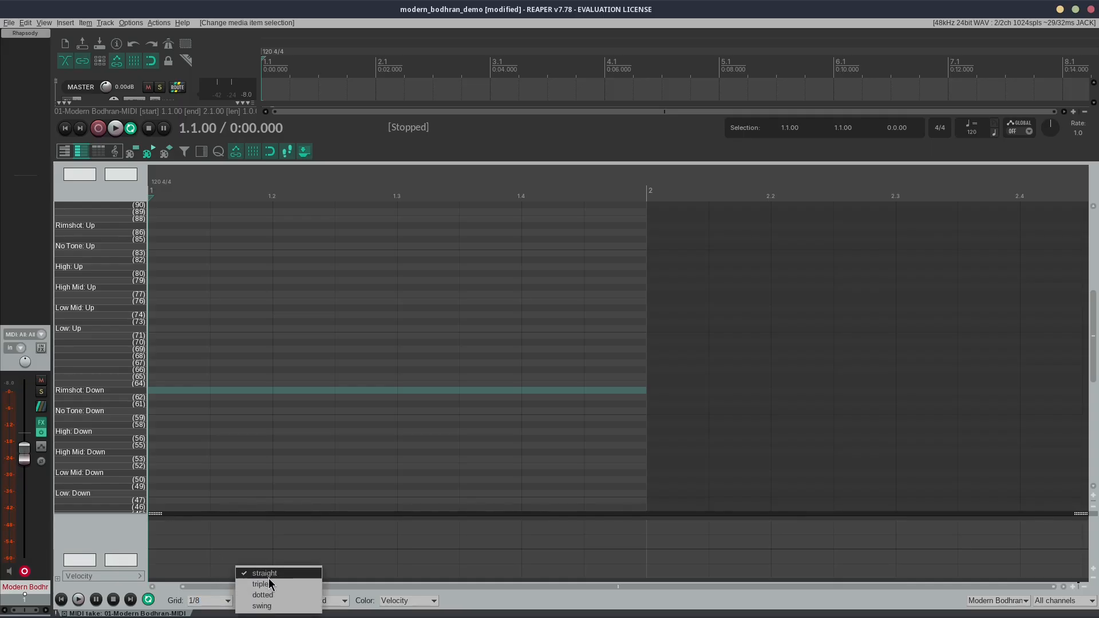
click(267, 575)
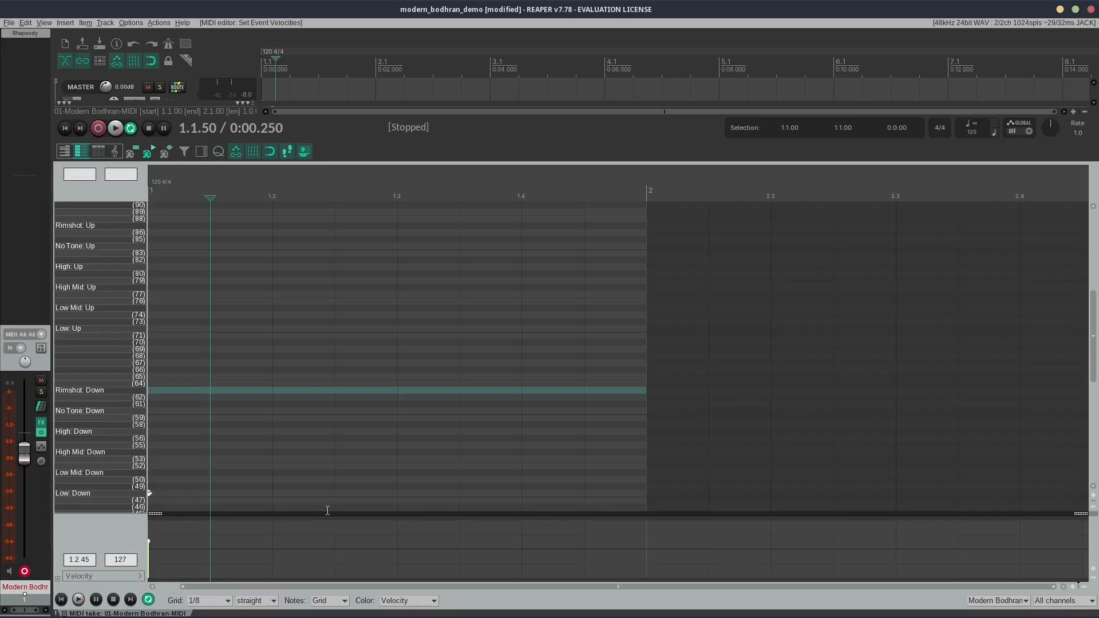
Step: Step-enter Low: Down notes on beats 2, 3 and 4 of bar 1
key(Right)
key(Insert)
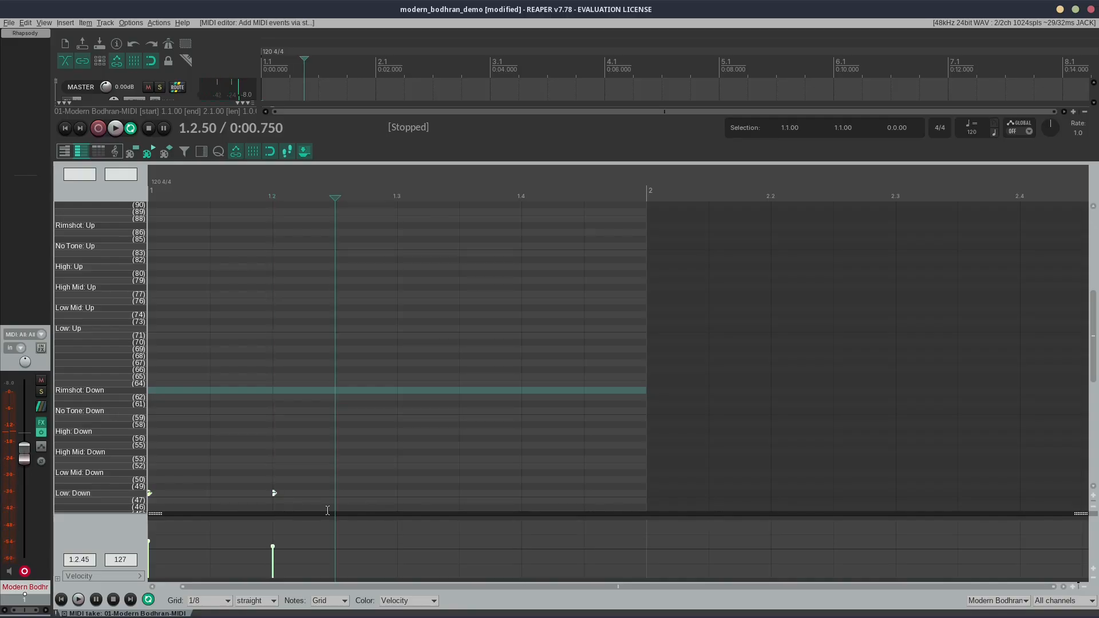
key(Right)
key(Right)
key(Left)
key(Insert)
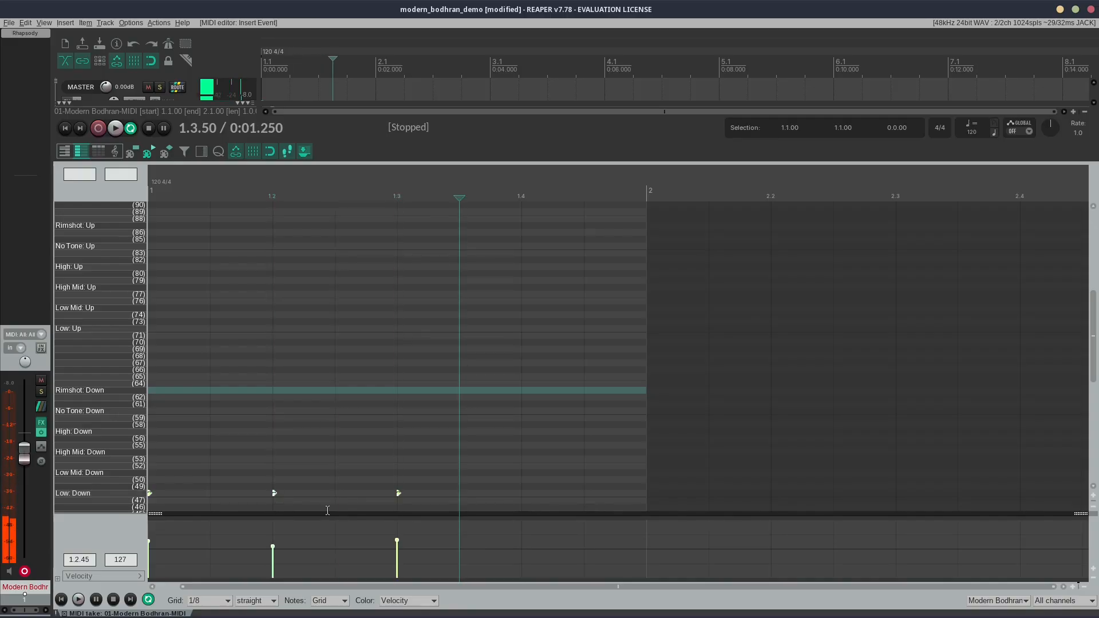
key(Right)
key(Insert)
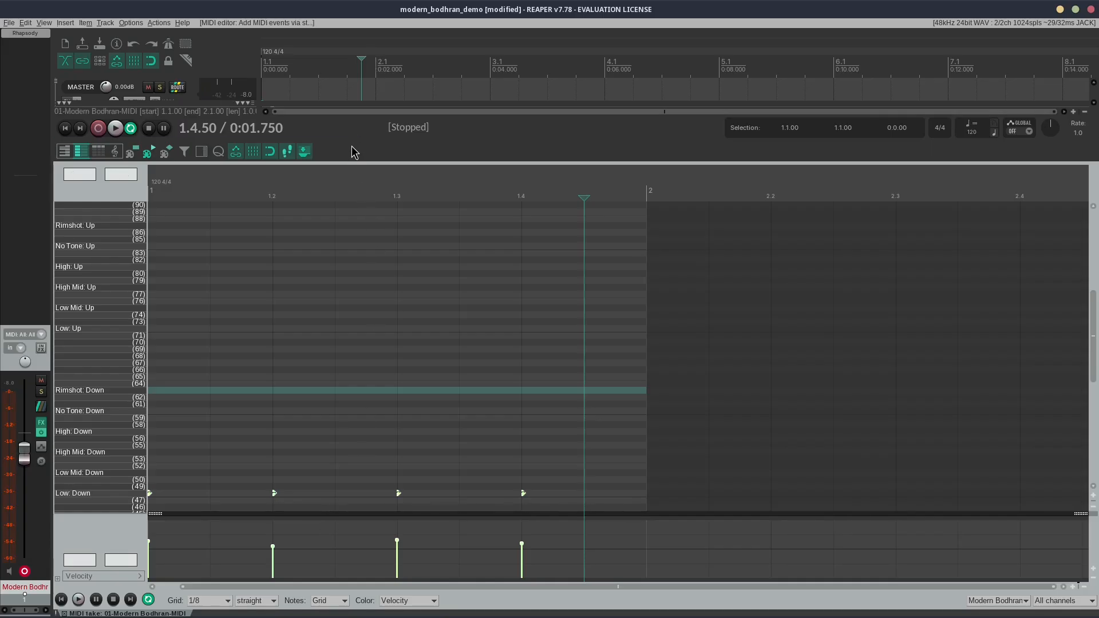
Step: Enlarge the arrangement area, set the loop range to the one-bar MIDI item and play it back
drag(350, 142, 349, 214)
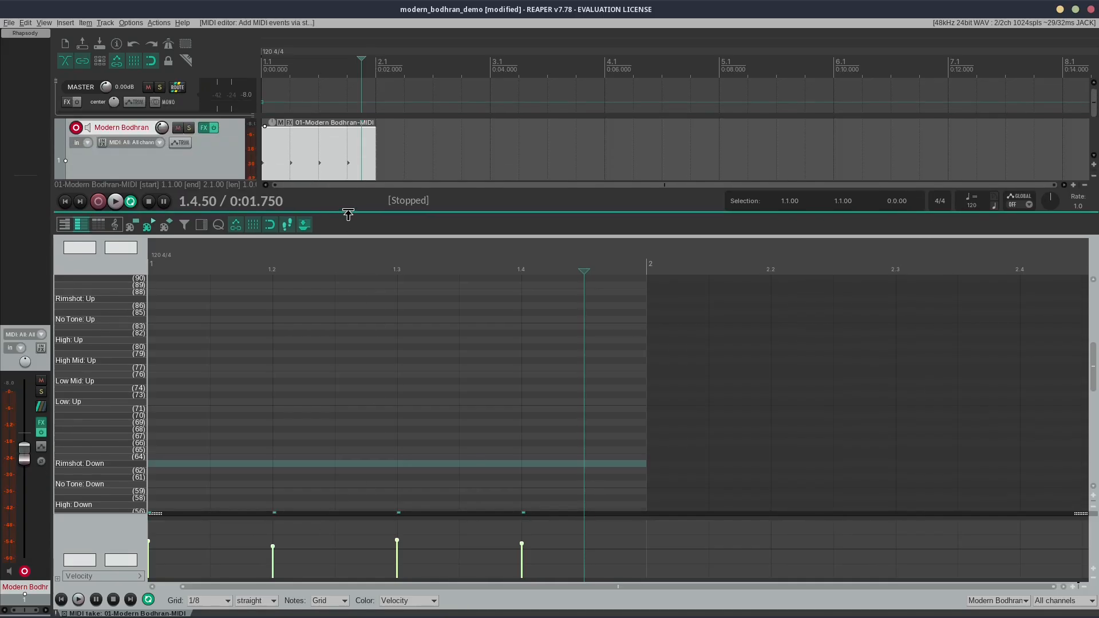
double_click(371, 142)
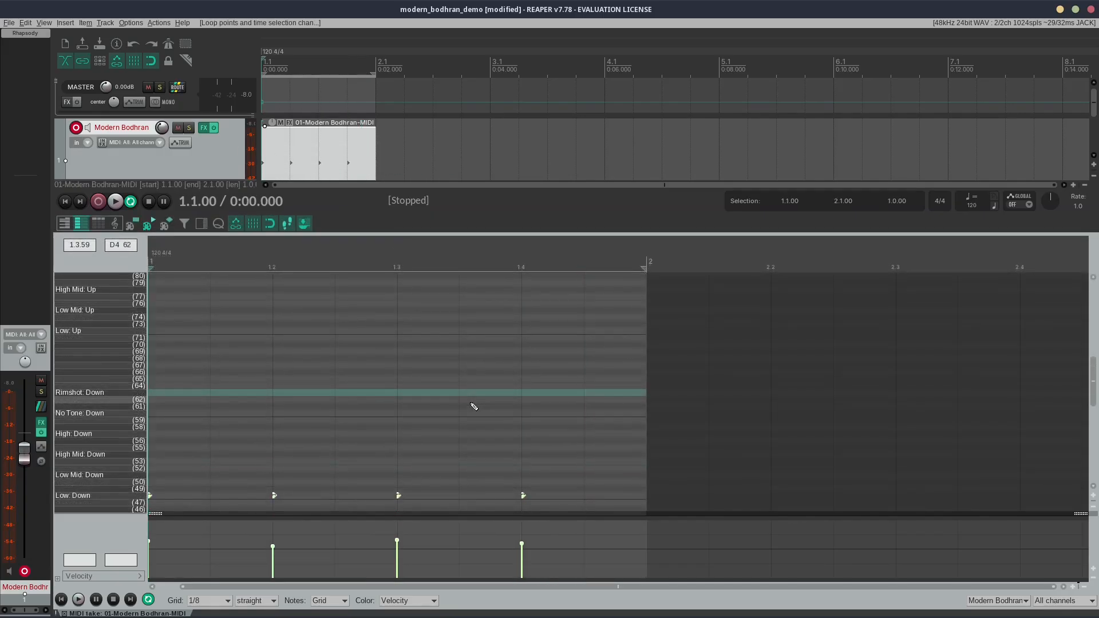
key(space)
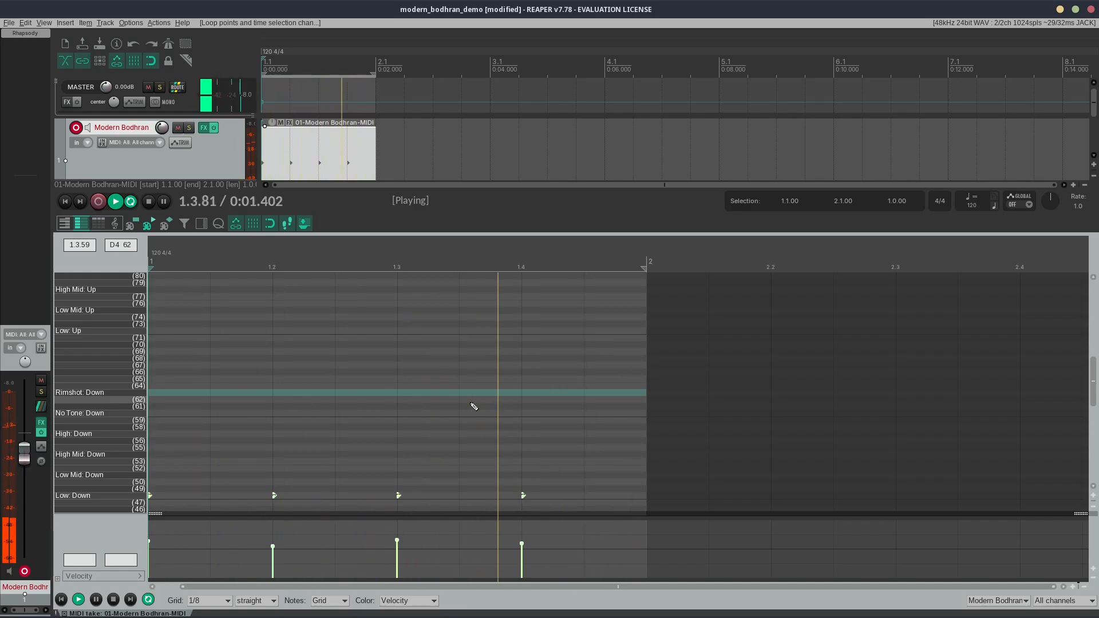
key(space)
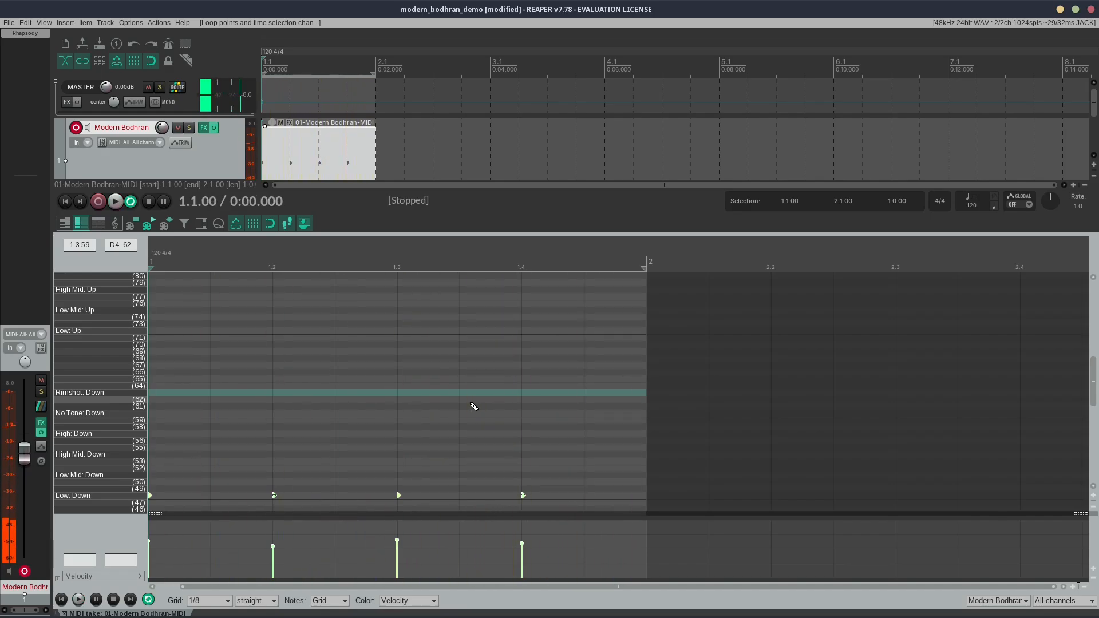
Step: Step-enter Low: Up notes on the four off-beat eighths of bar 1, starting at 1.1.50
click(217, 306)
scroll(367, 391, up, 3)
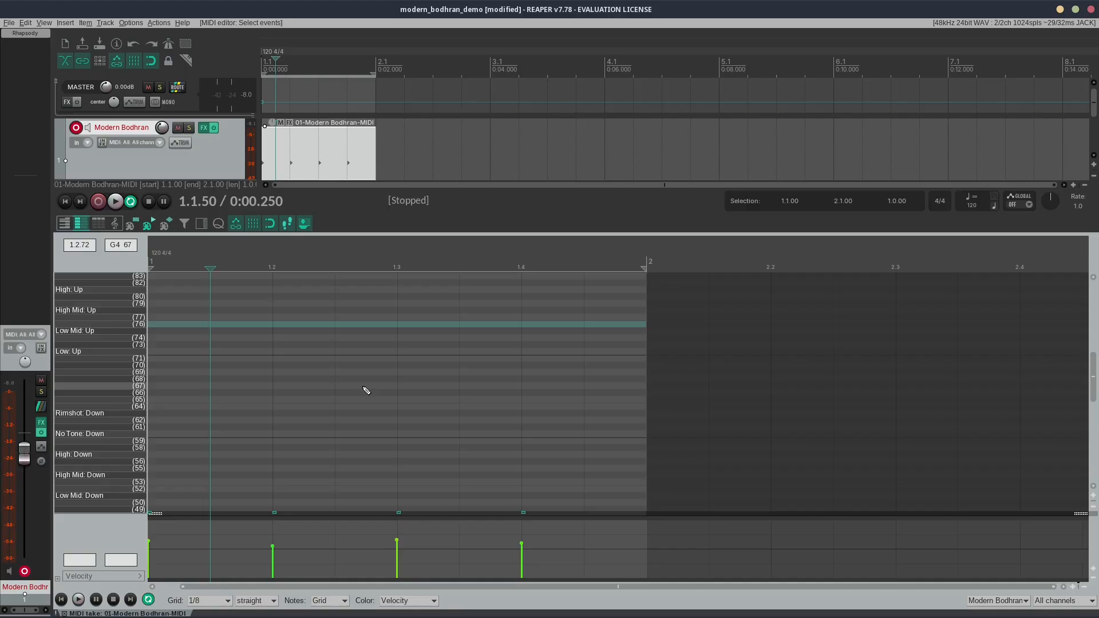
scroll(364, 394, up, 8)
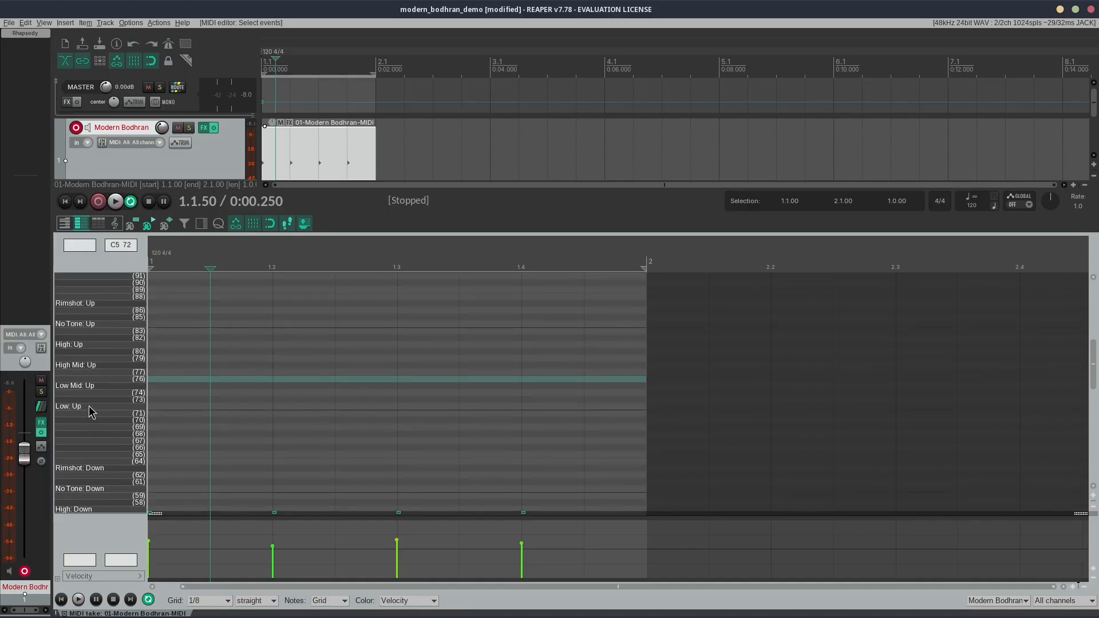
key(Insert)
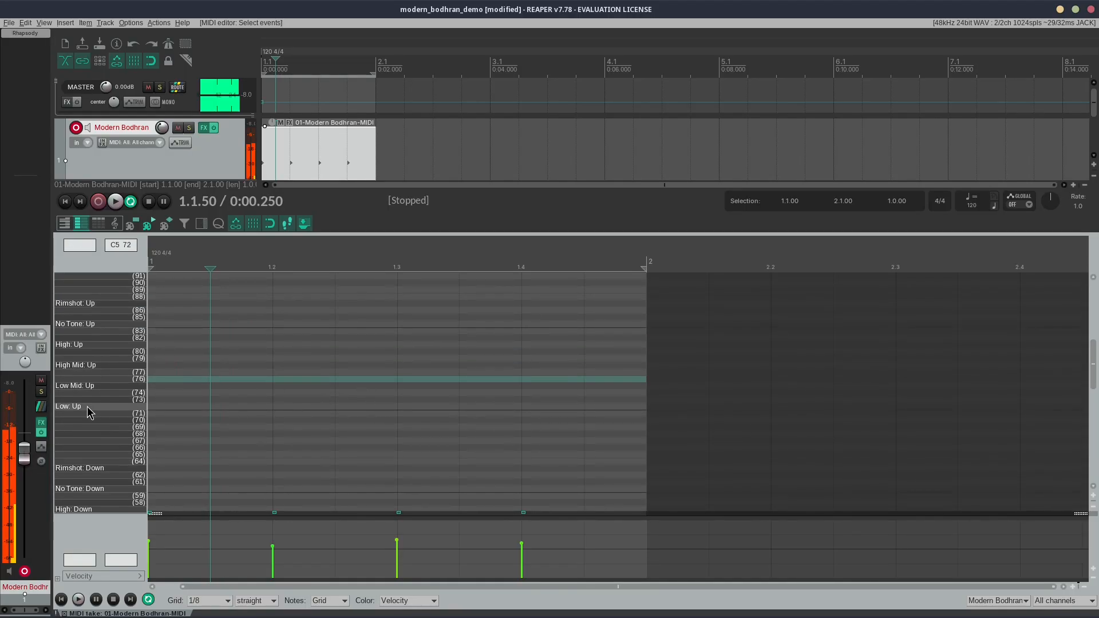
key(Right)
key(Insert)
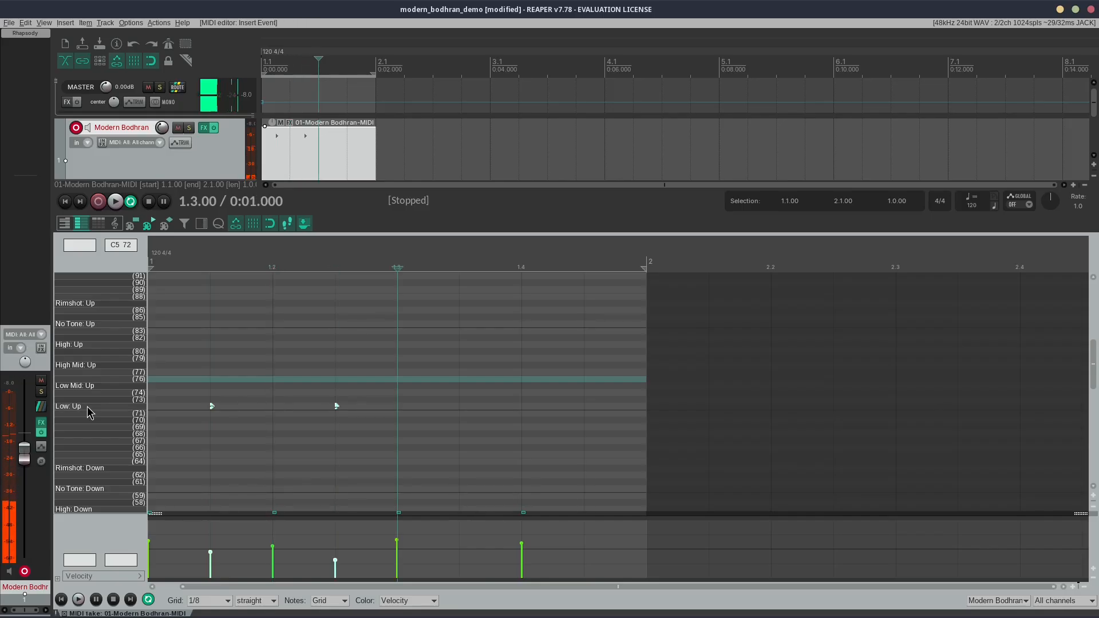
key(Right)
key(Insert)
key(Right)
key(Insert)
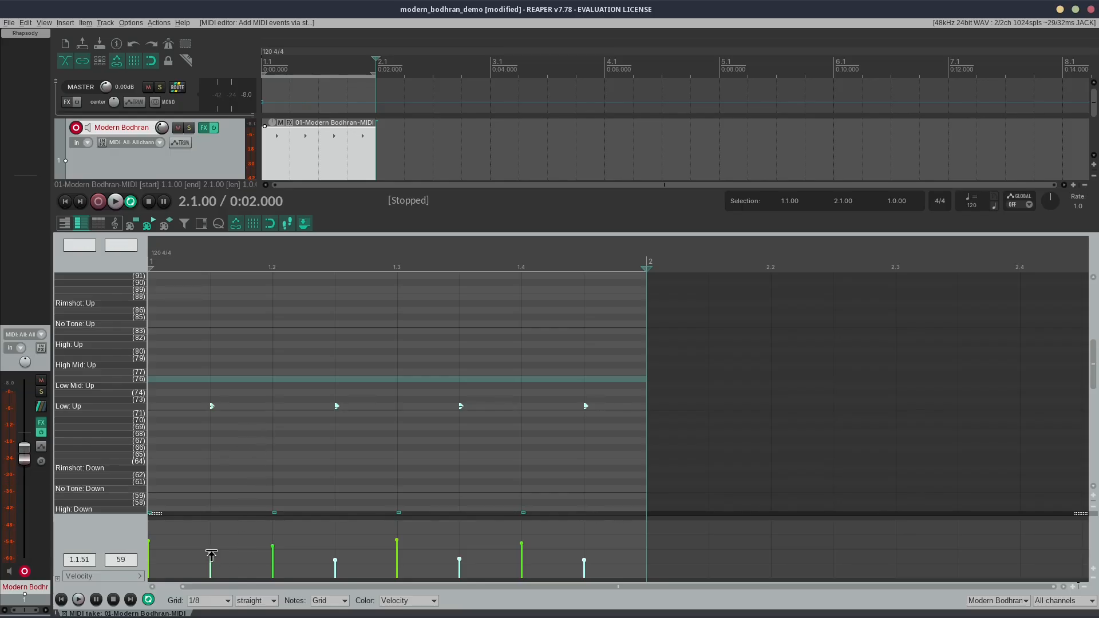
Step: Lower the velocity of the first Low: Up note to about 46 and play the loop
click(213, 556)
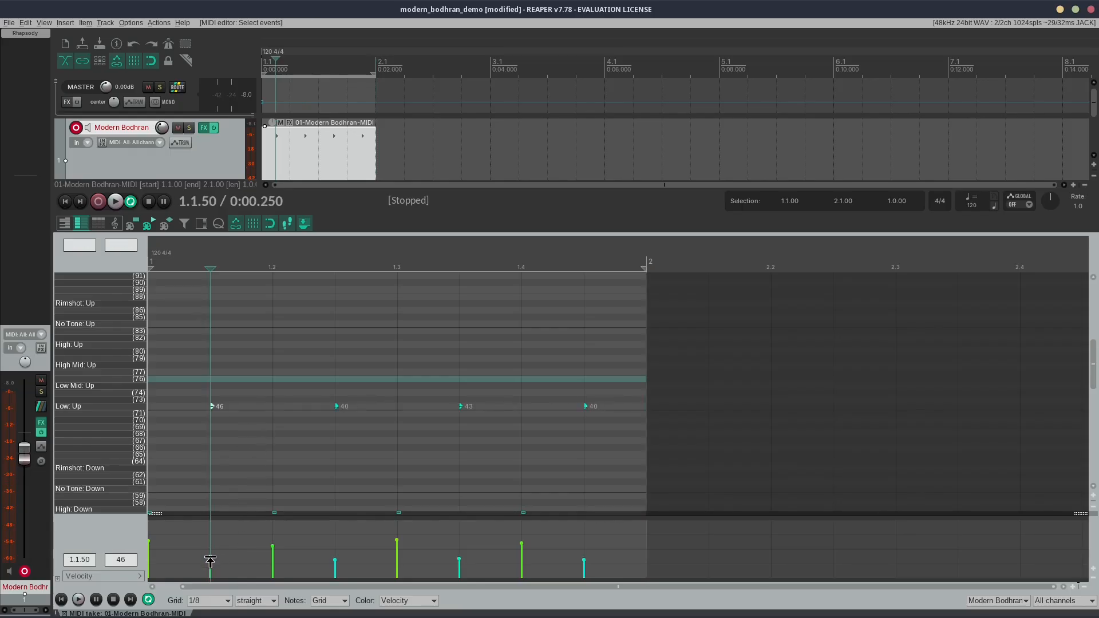
key(space)
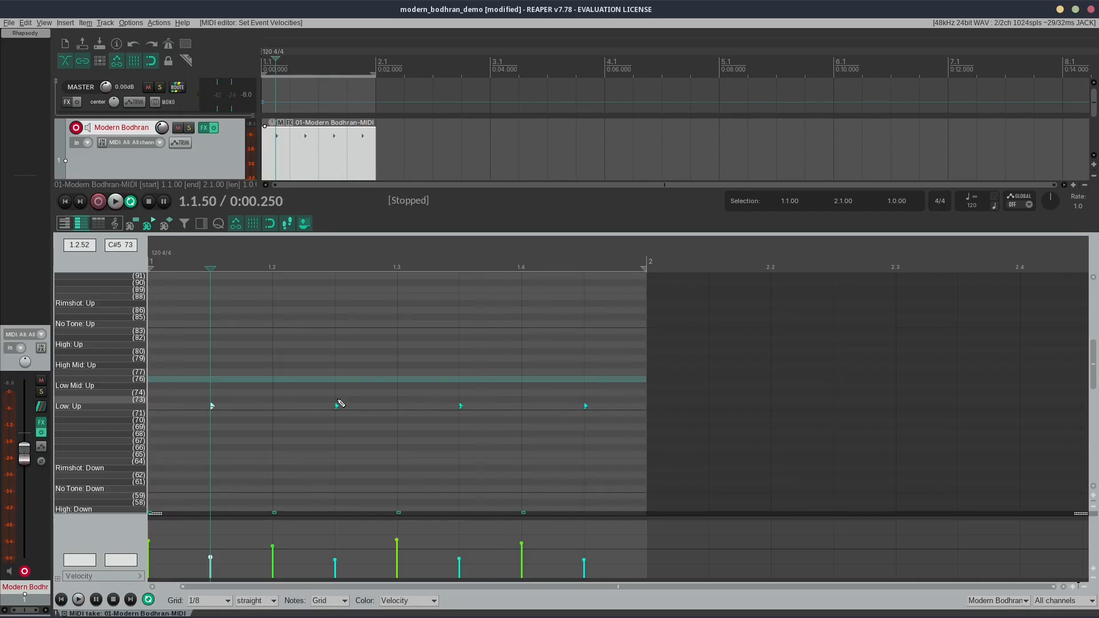
Step: Move the second and fourth Low: Up notes to row 73, auditioning the loop between adjustments
click(338, 406)
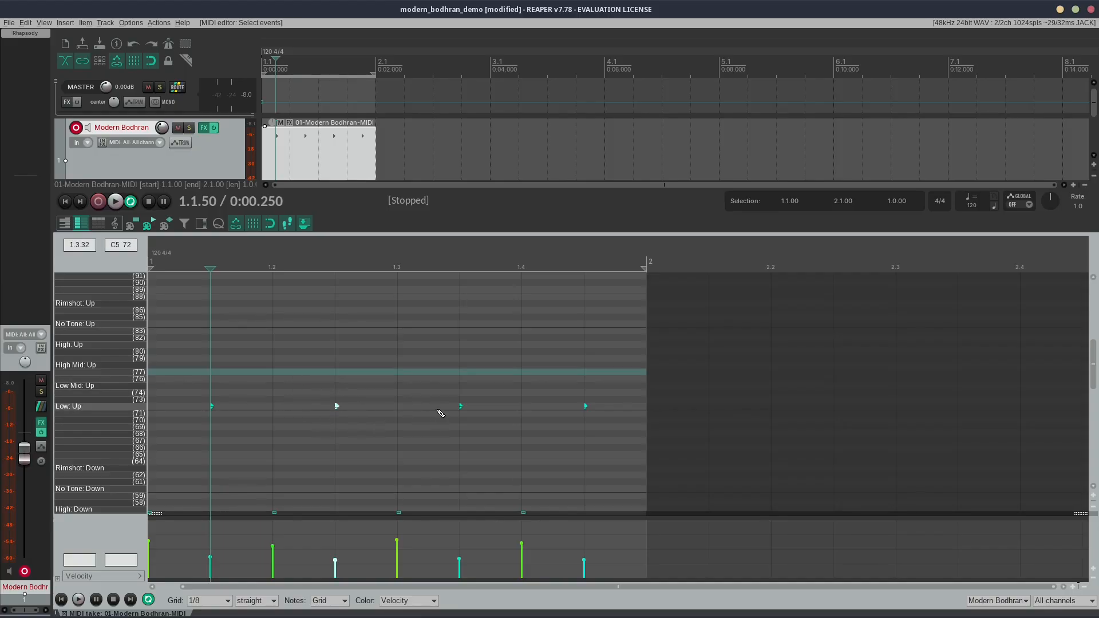
key(Up)
click(585, 406)
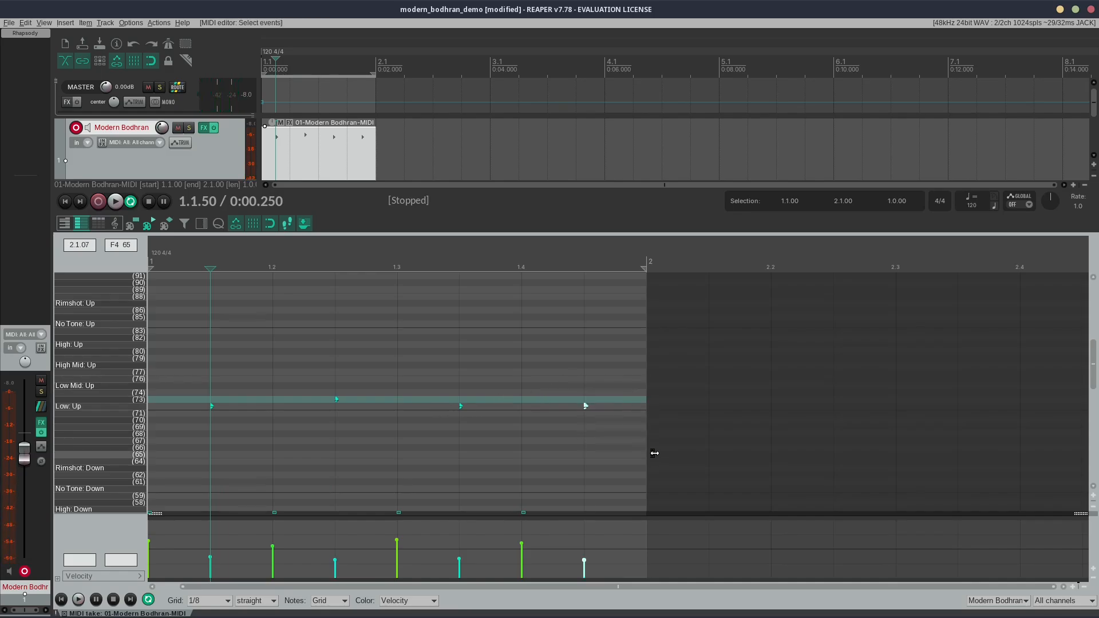
key(Up)
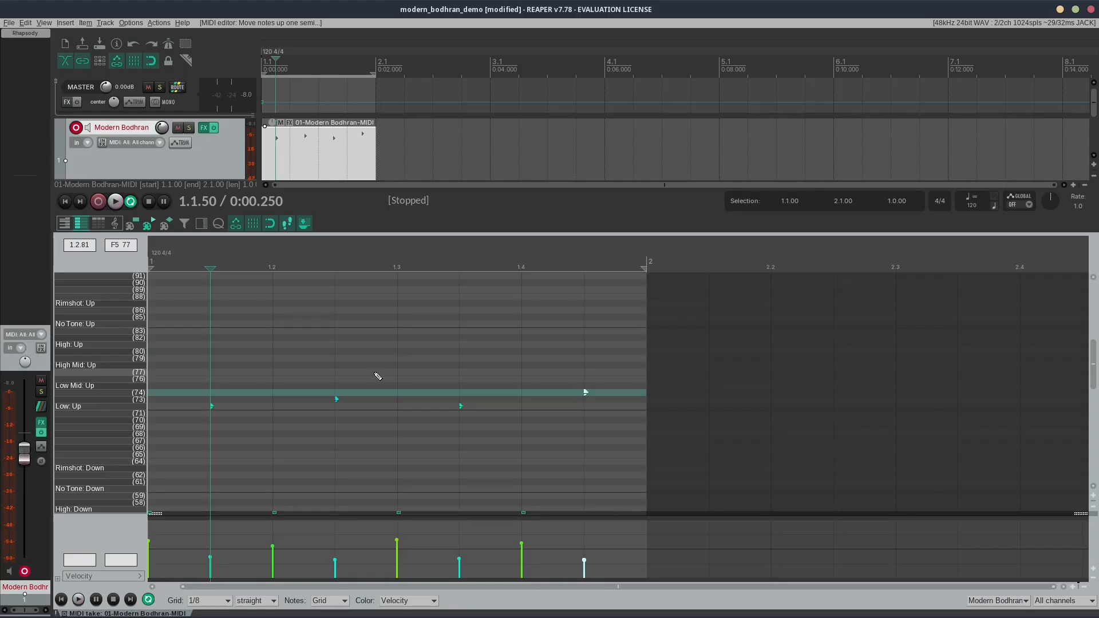
key(space)
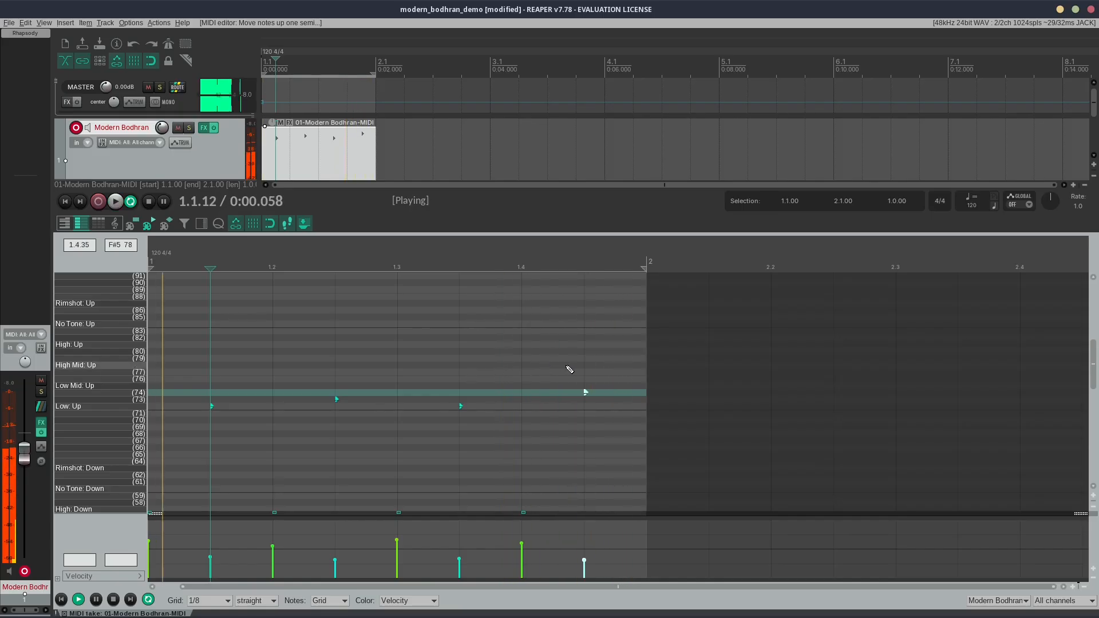
key(space)
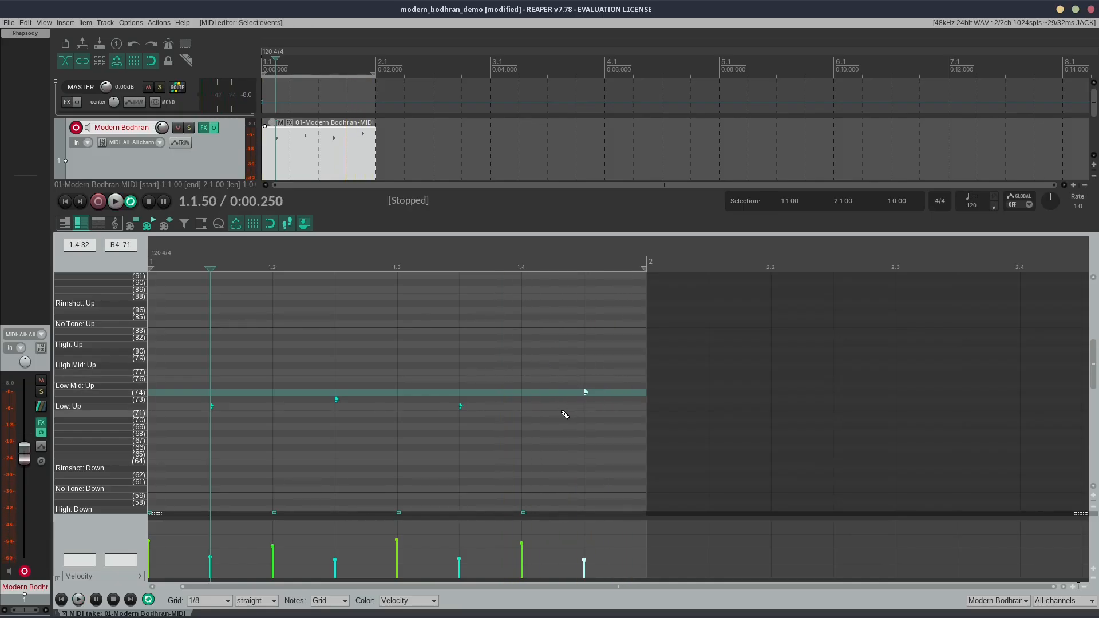
key(Down)
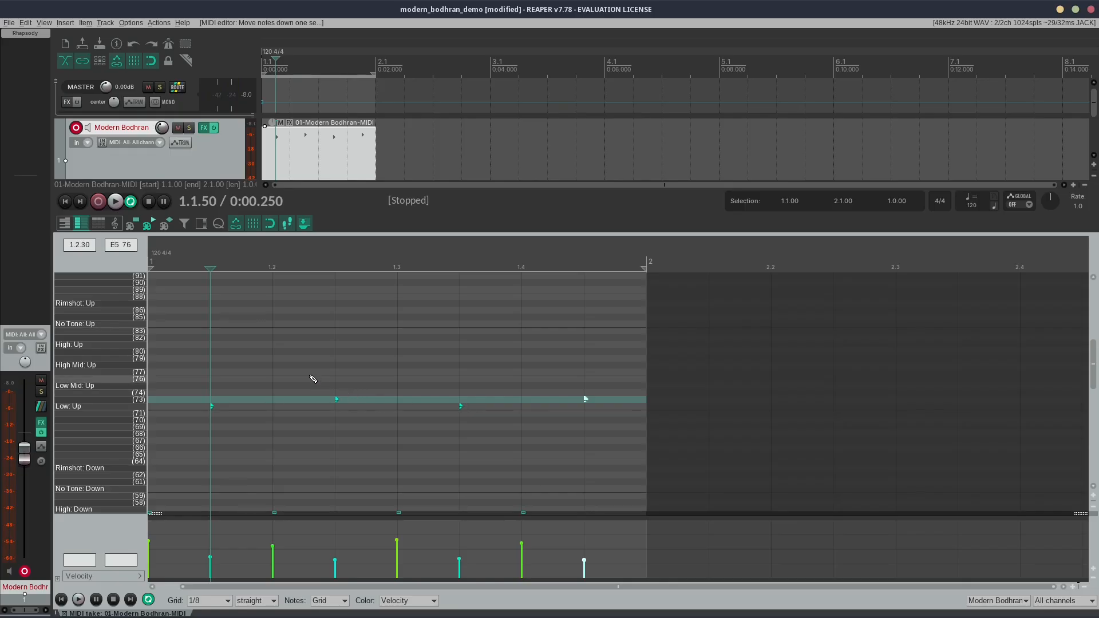
Step: Set the note grid to 1/16 and add a No Tone: Up note at 1.2.25
click(227, 601)
click(212, 538)
scroll(277, 380, down, 2)
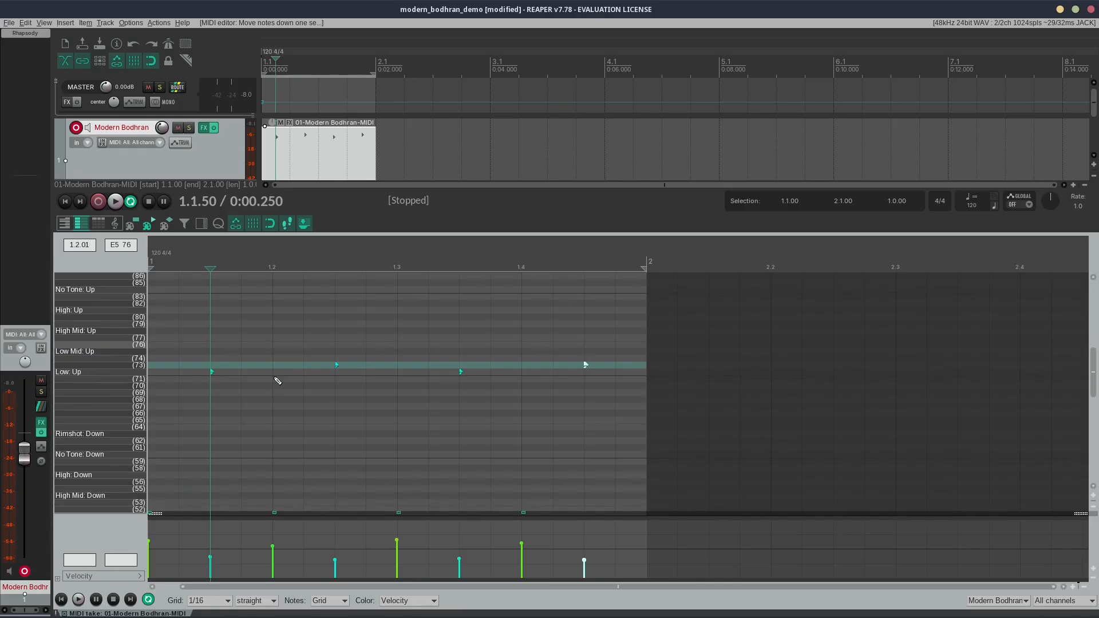
scroll(278, 381, down, 3)
scroll(243, 434, up, 1)
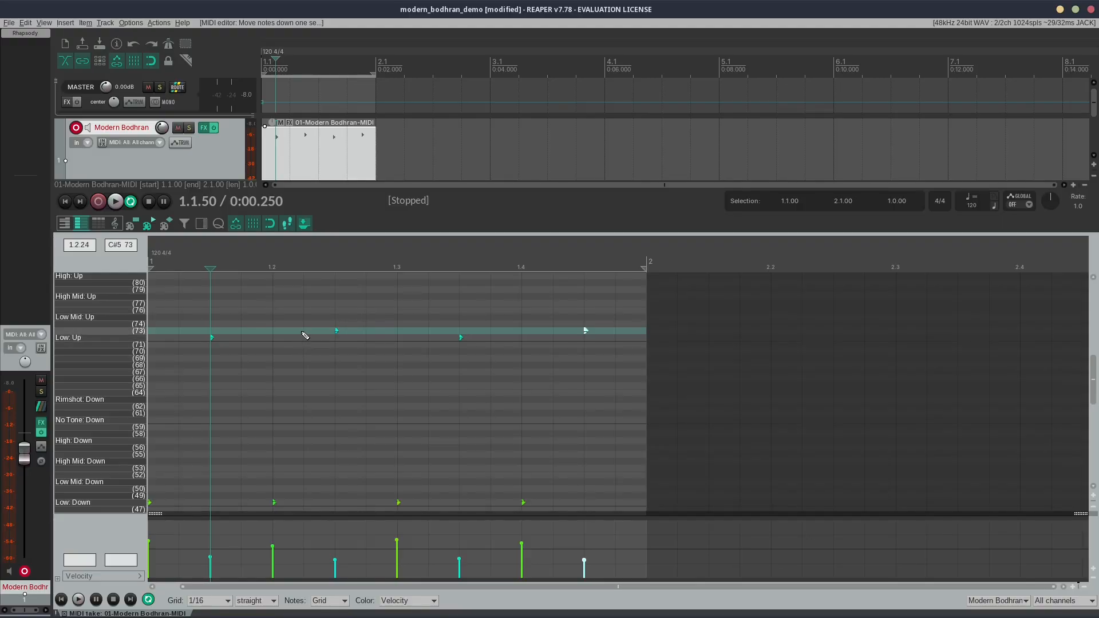
scroll(309, 336, up, 5)
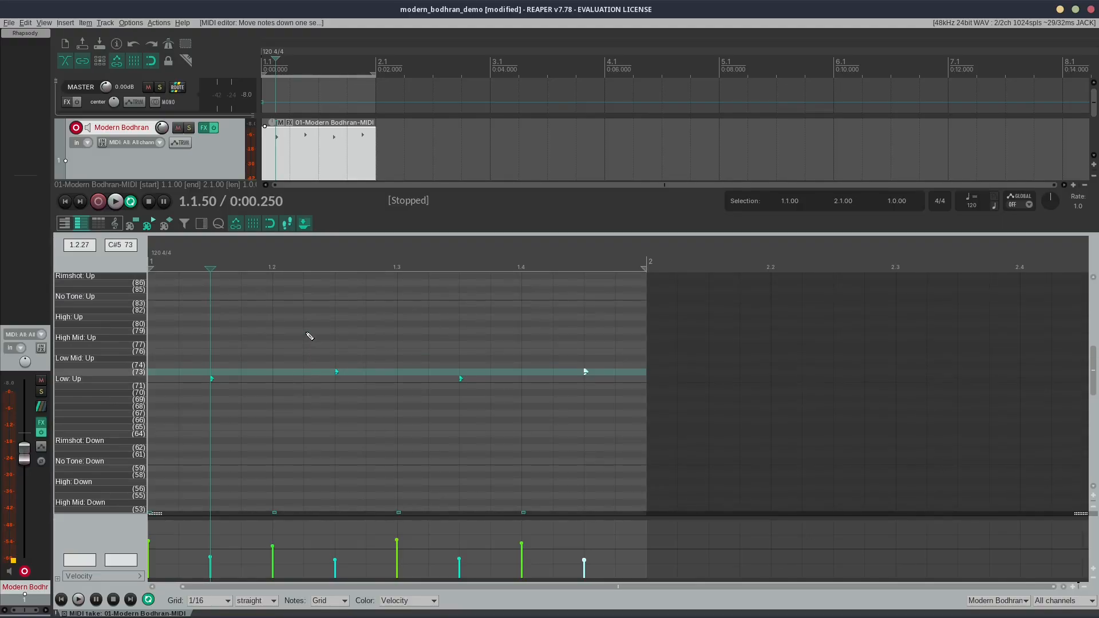
click(312, 321)
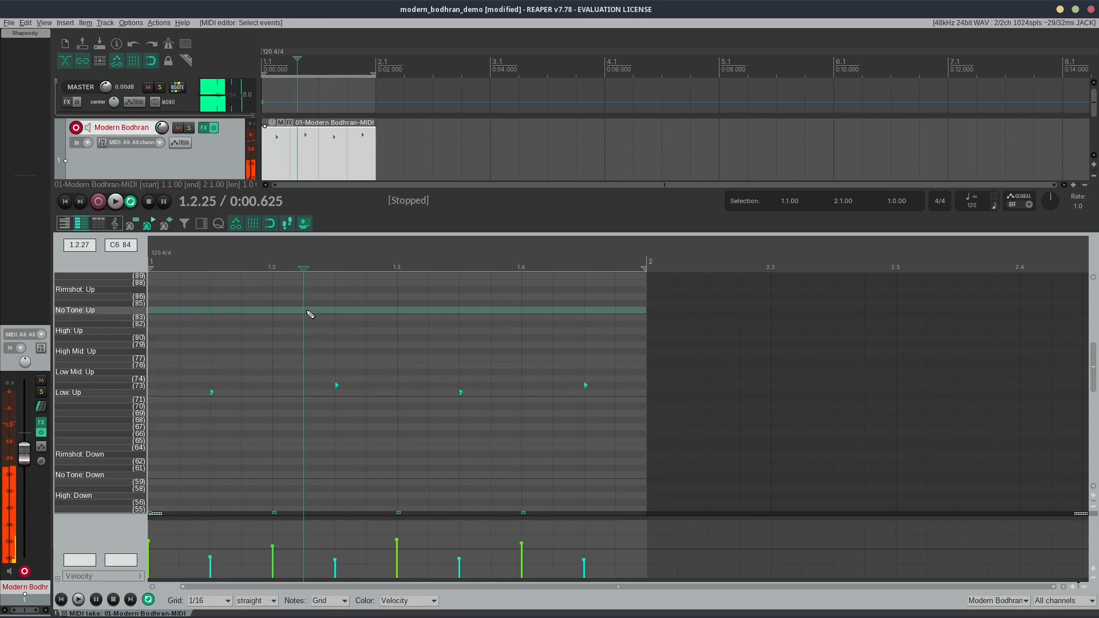
key(i)
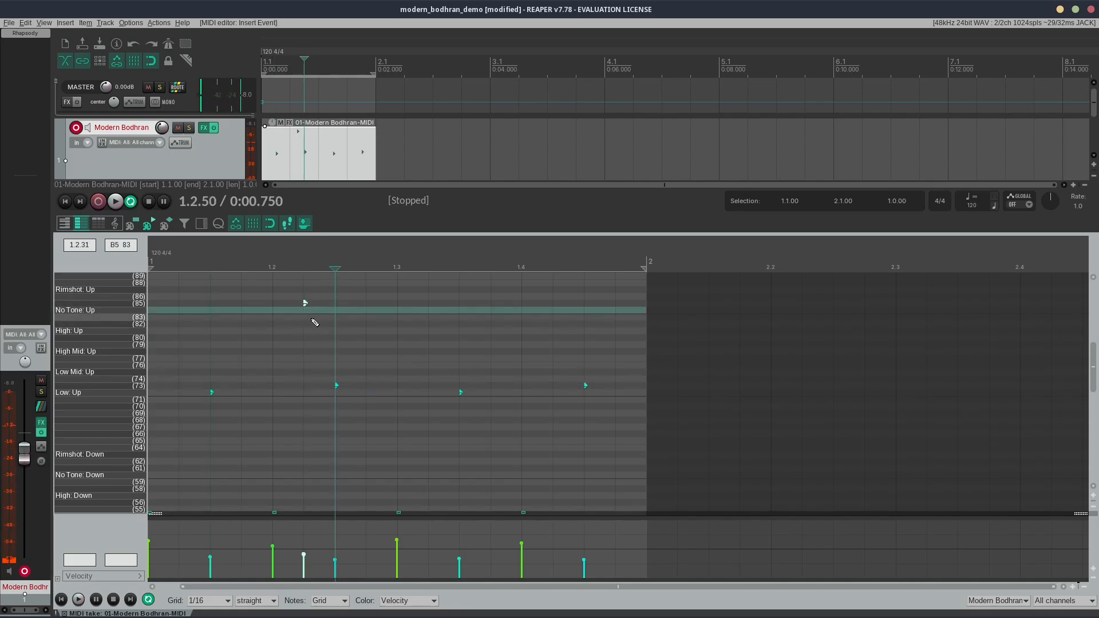
key(Down)
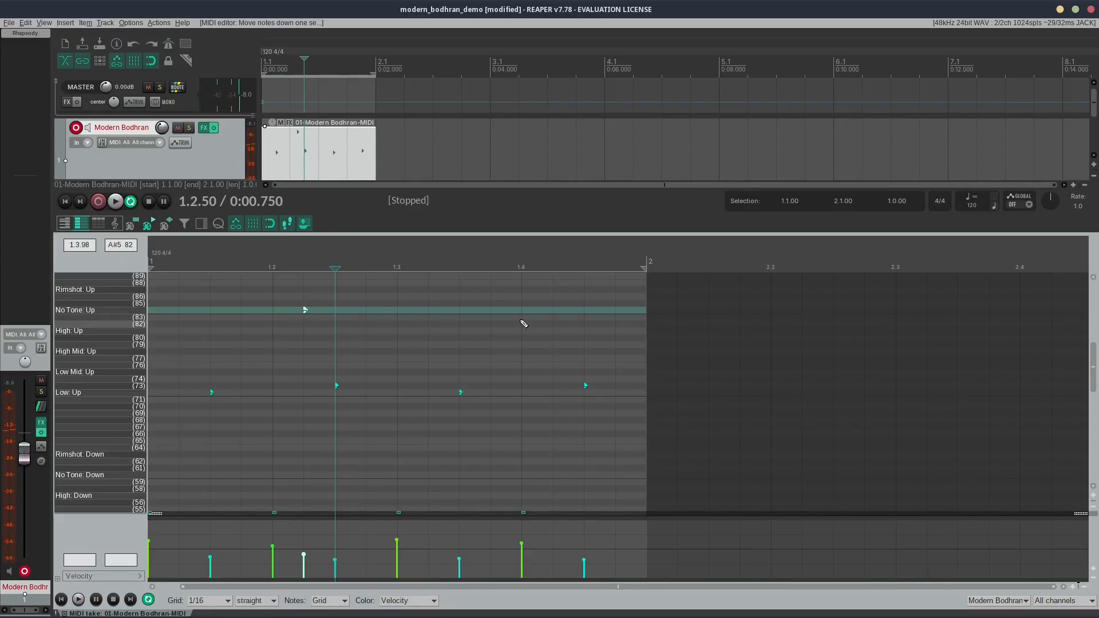
scroll(380, 400, down, 3)
scroll(336, 326, down, 1)
scroll(331, 311, up, 2)
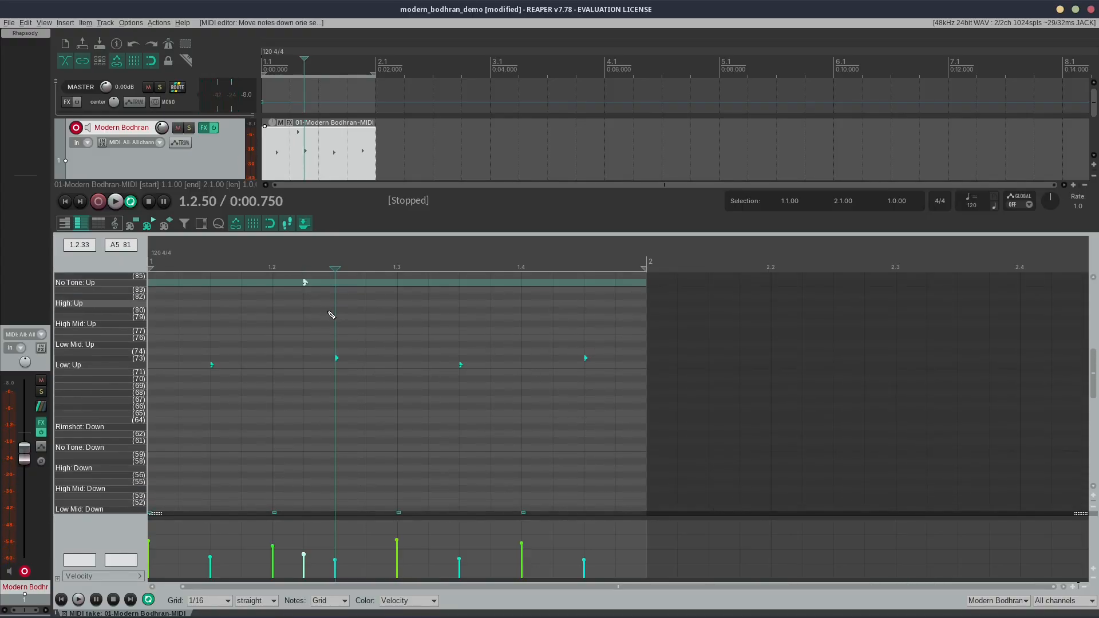
scroll(343, 334, down, 2)
scroll(336, 324, up, 2)
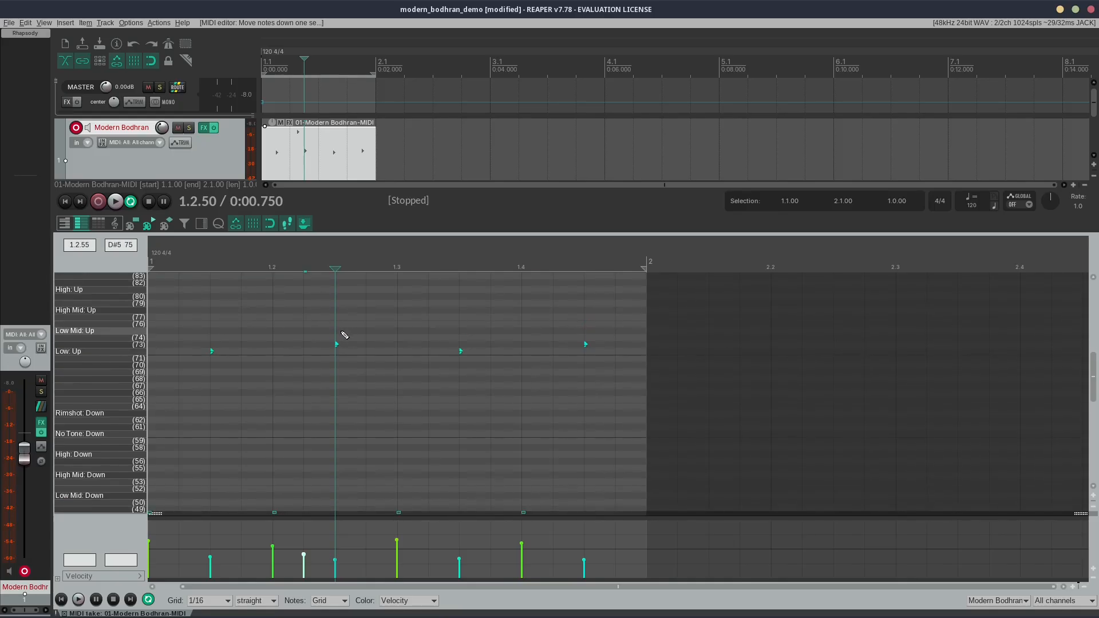
Step: Move the second off-beat note at 1.2.50 from row 73 down to No Tone: Down
scroll(342, 332, down, 4)
scroll(344, 331, up, 1)
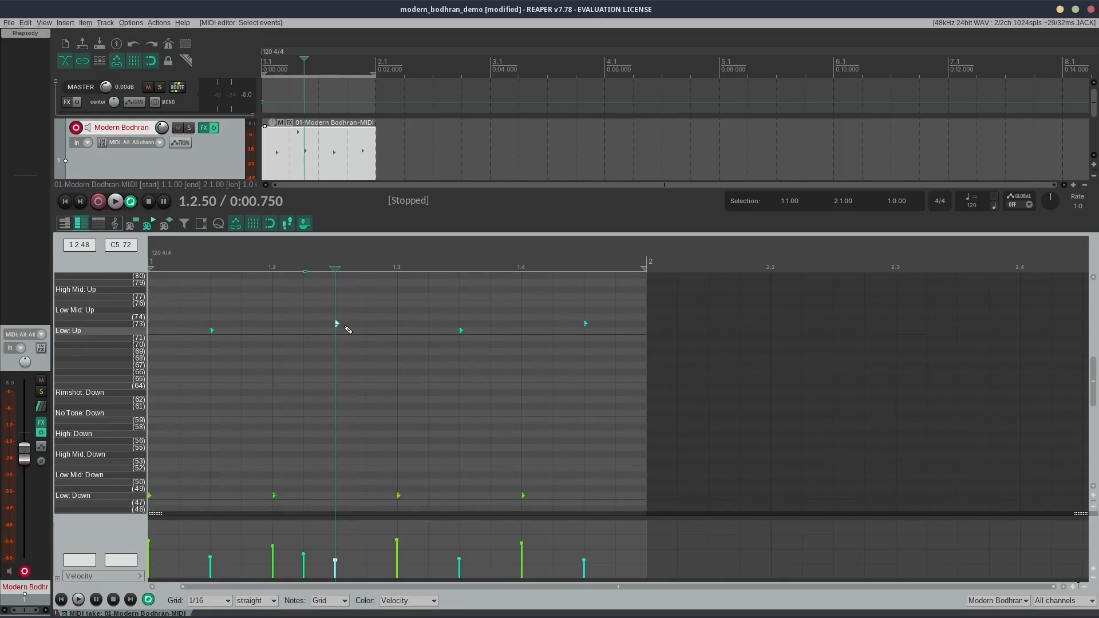
click(336, 323)
key(Down)
key(Down)
key(Down)
key(Down)
key(Down)
key(Down)
key(Down)
key(Down)
key(Down)
key(Down)
key(Down)
key(Down)
key(Down)
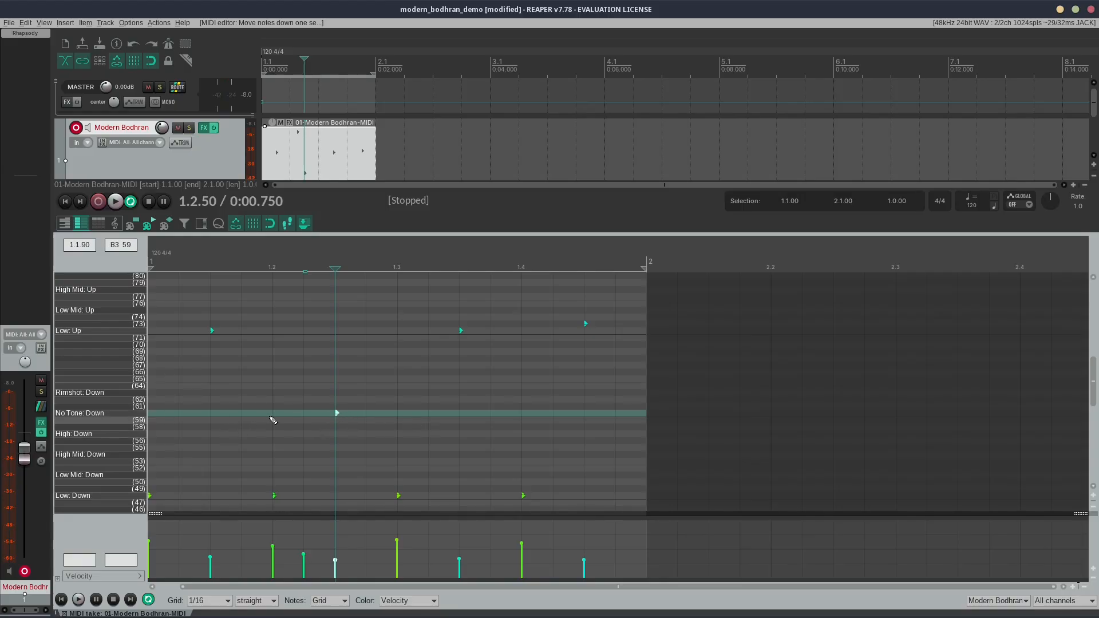
scroll(304, 400, up, 3)
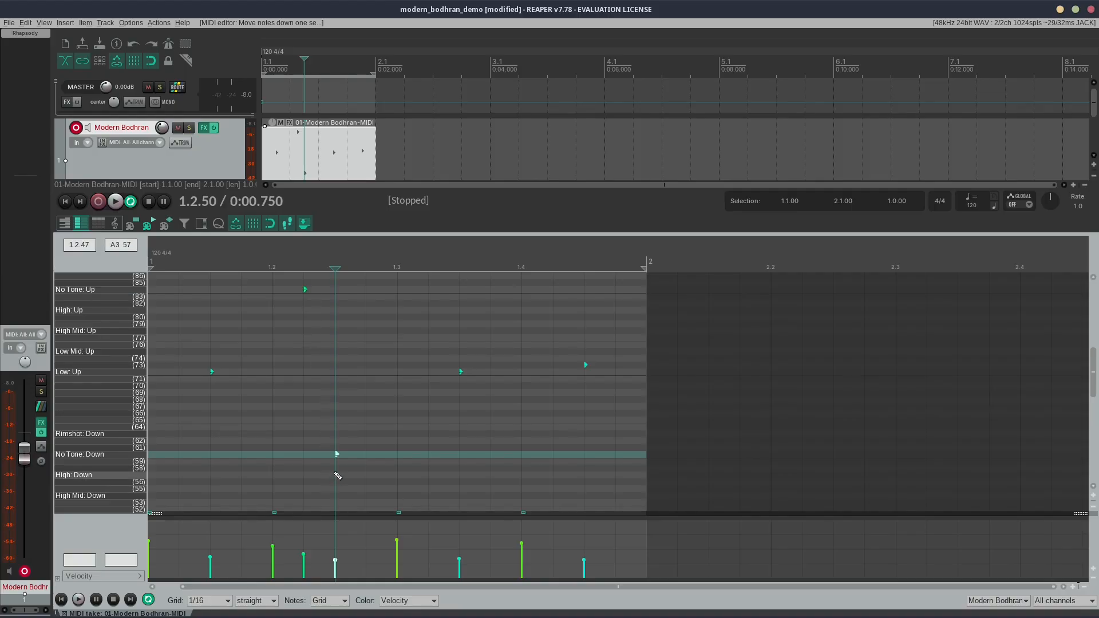
Step: Add a note on row 86, just below Rimshot: Up, at 1.2.75 and audition the loop
scroll(343, 461, down, 1)
scroll(393, 396, down, 1)
scroll(392, 395, down, 1)
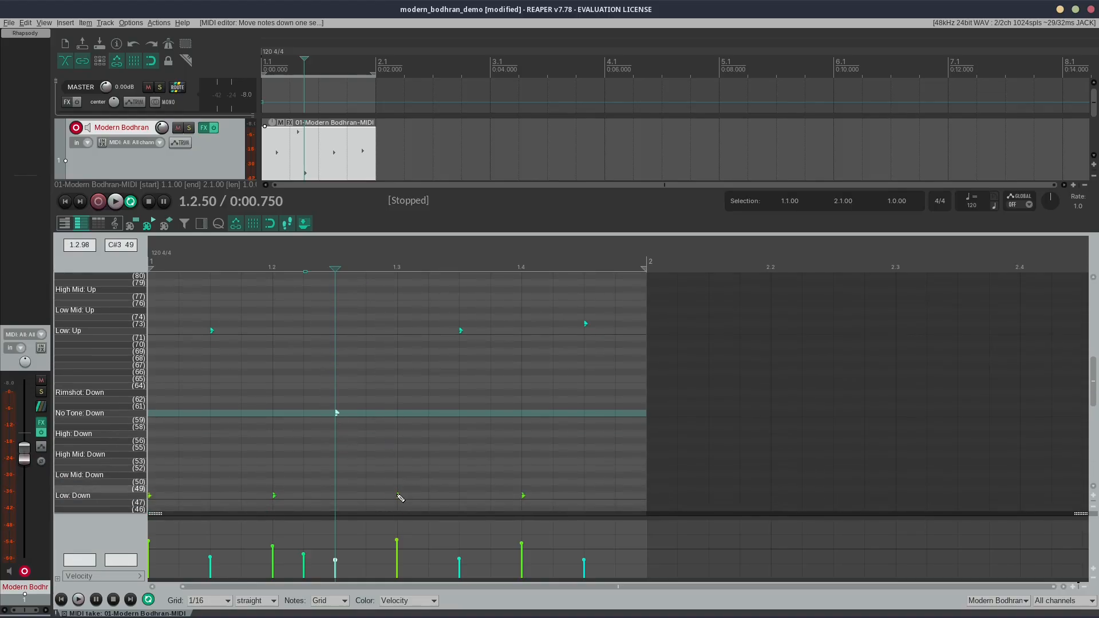
scroll(360, 400, up, 4)
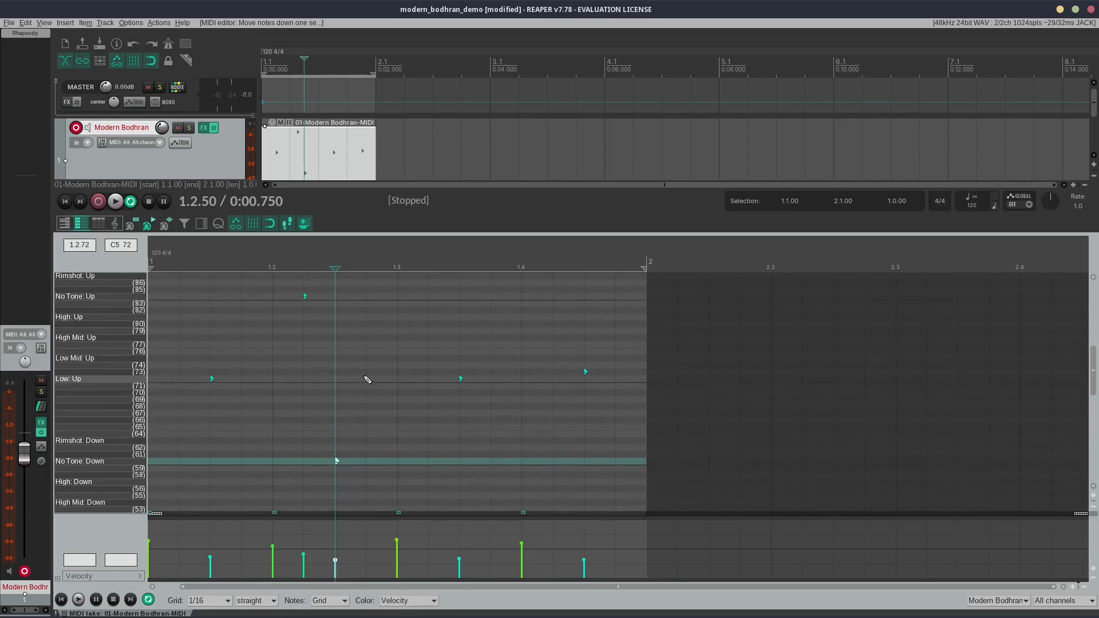
click(369, 307)
key(Insert)
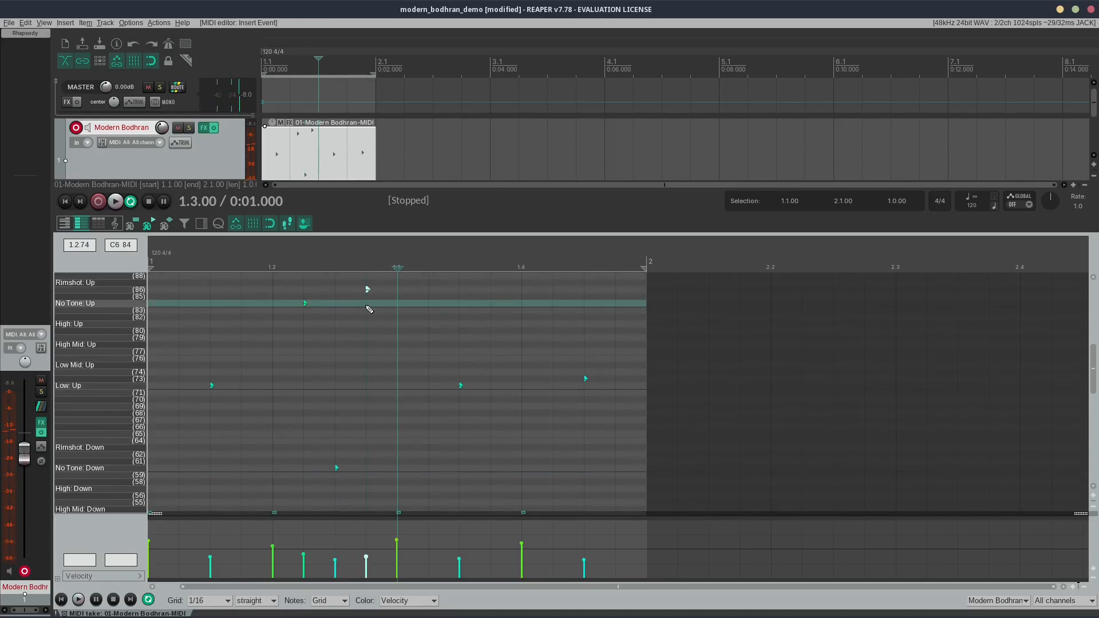
scroll(375, 330, down, 2)
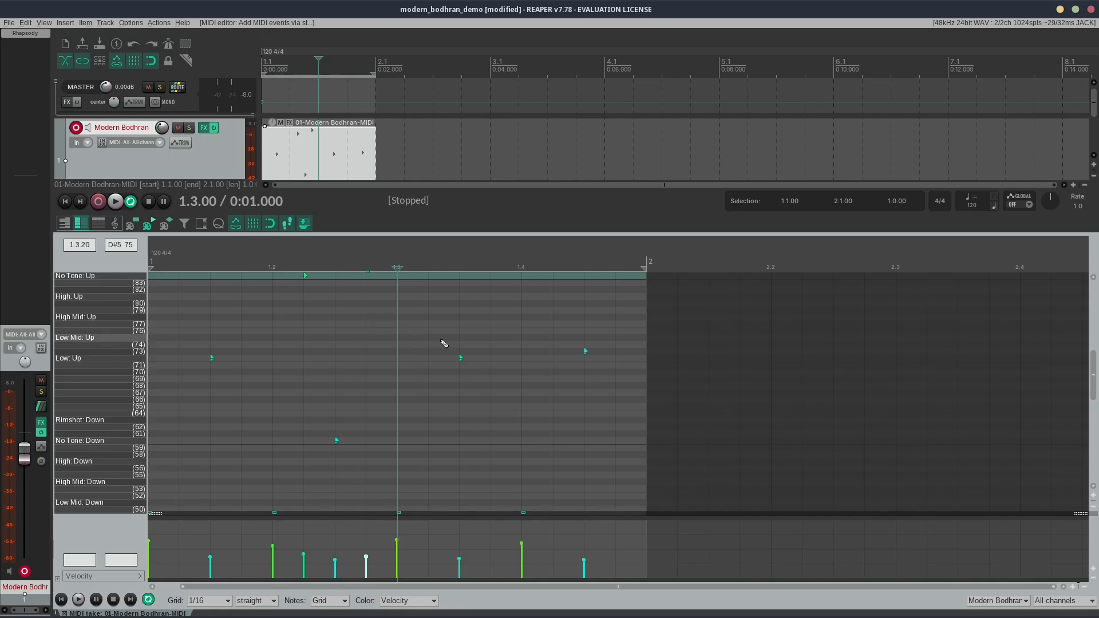
key(space)
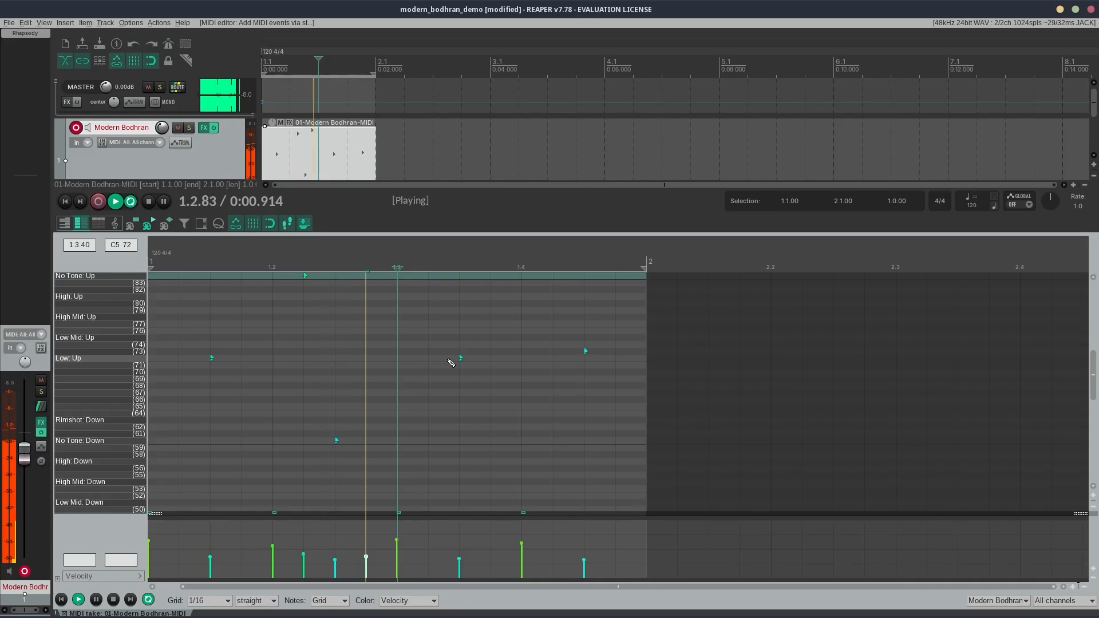
scroll(449, 369, up, 3)
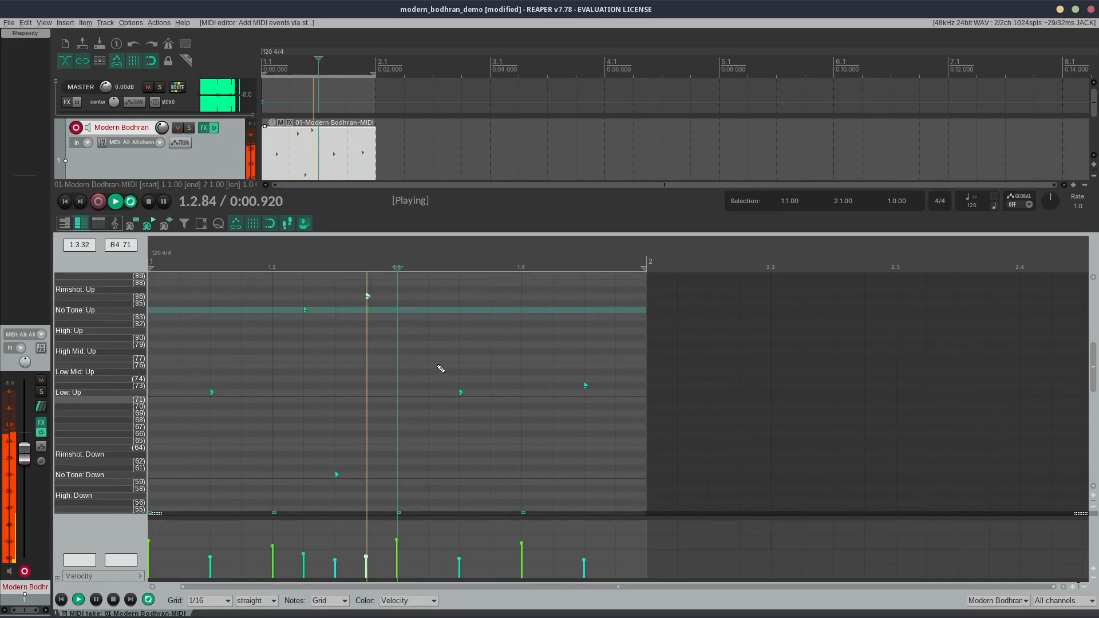
key(space)
Step: Lower the velocity of the row 86 note to 33 and the No Tone: Up note to 37 while auditioning the loop
click(376, 441)
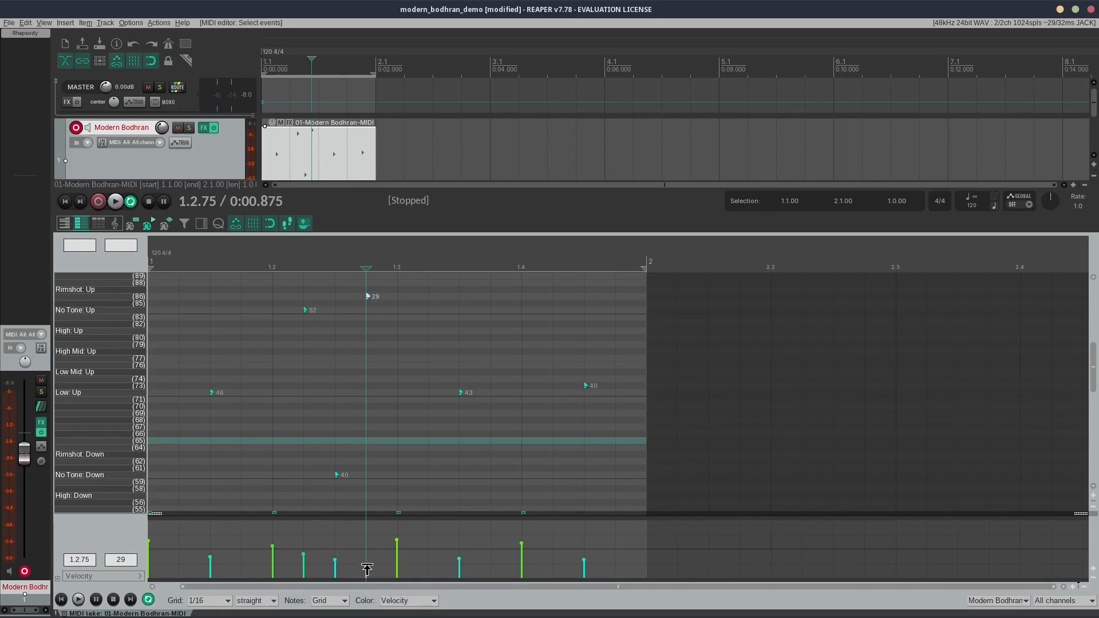
click(366, 570)
key(space)
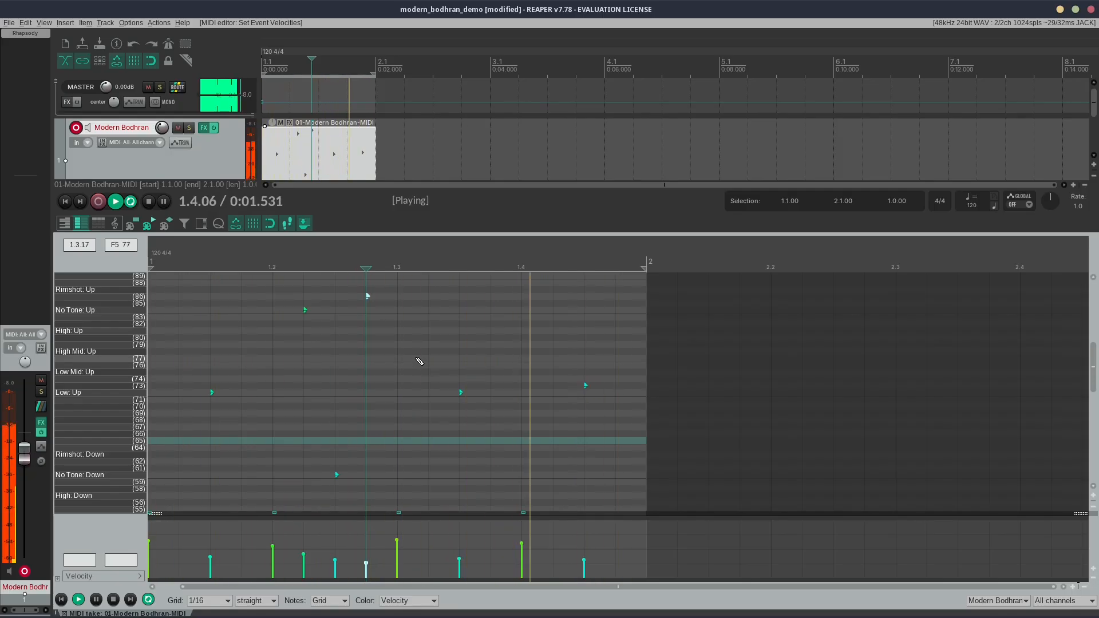
click(304, 569)
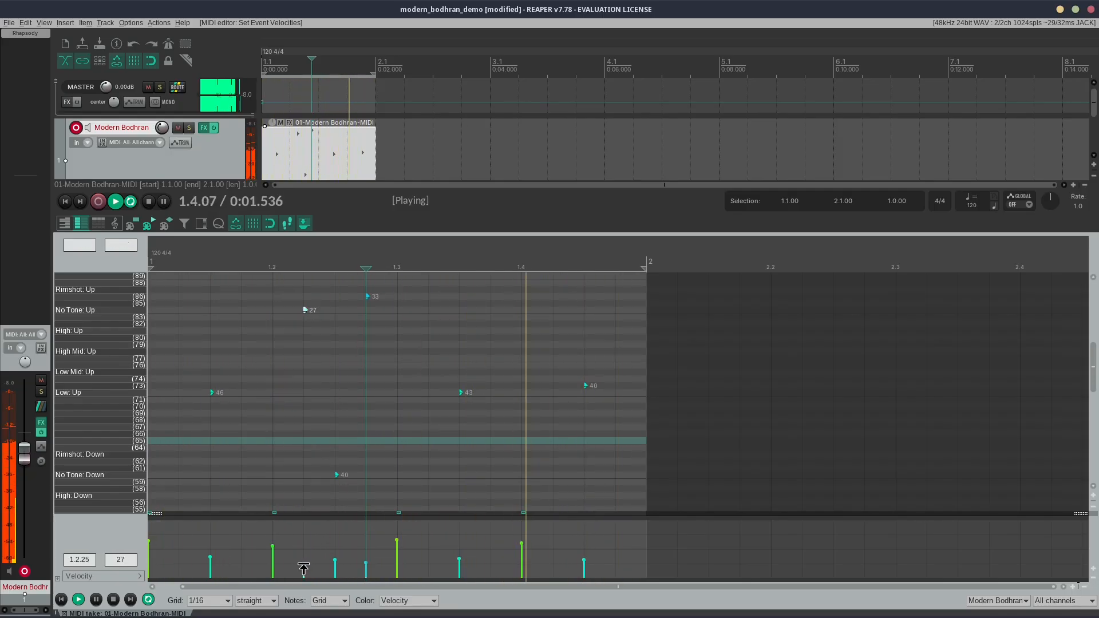
scroll(396, 343, down, 1)
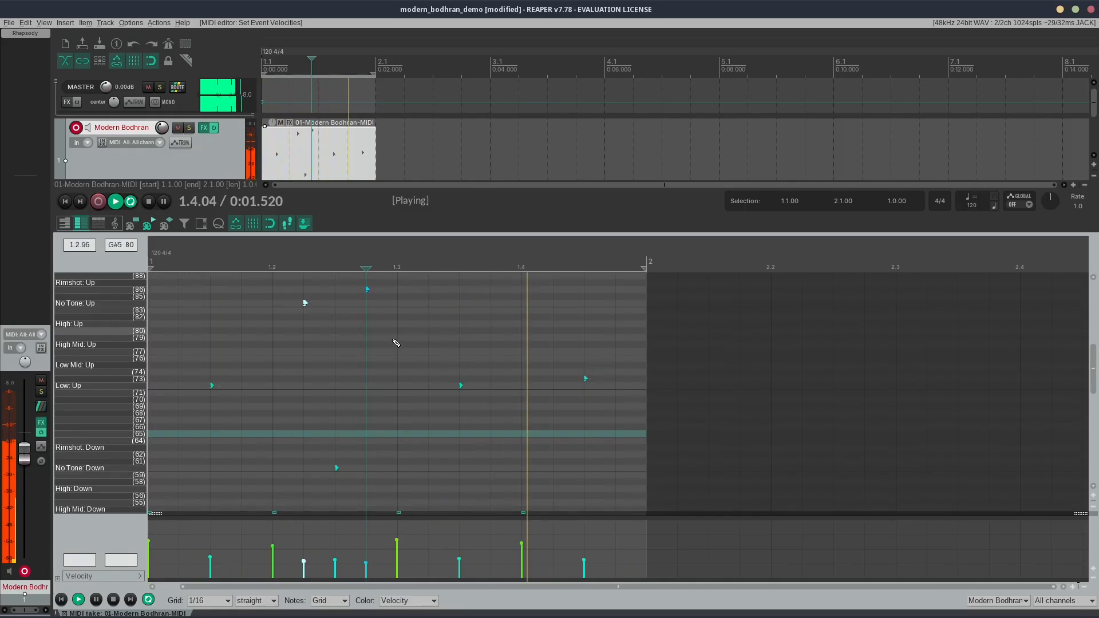
scroll(396, 343, down, 14)
key(space)
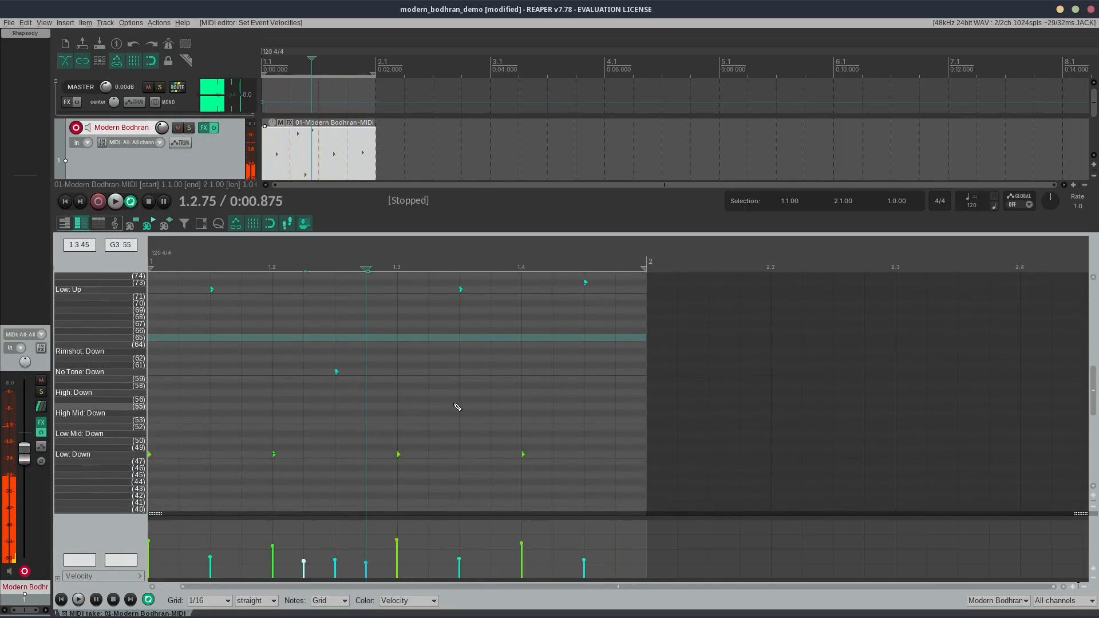
Step: Add a Rimshot: Up note at 1.4.75 and audition the end of the bar
scroll(456, 407, up, 18)
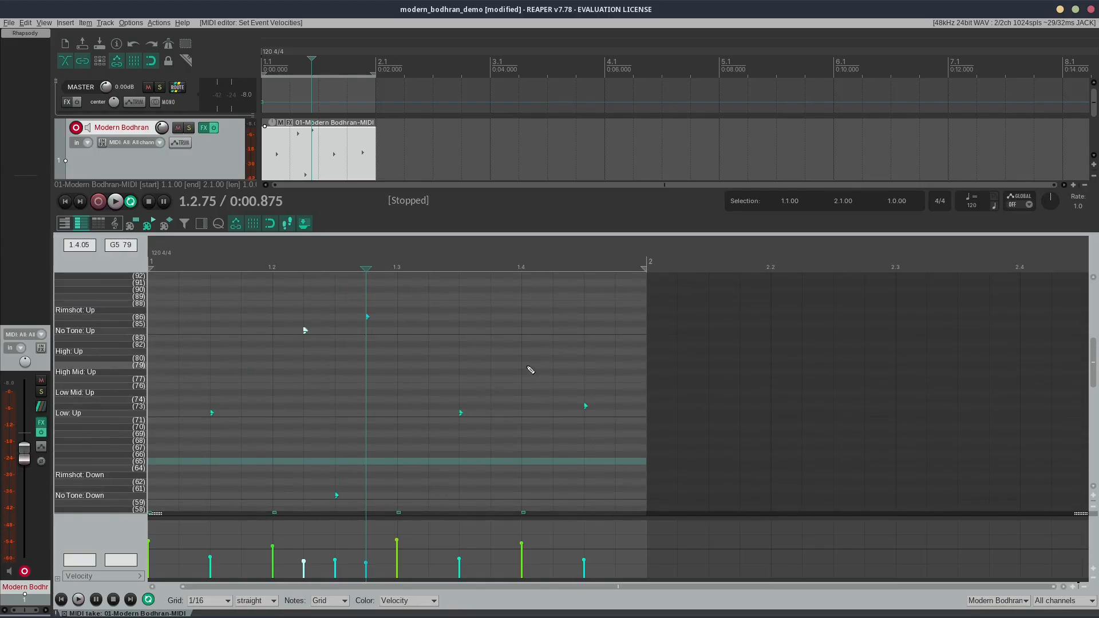
click(624, 325)
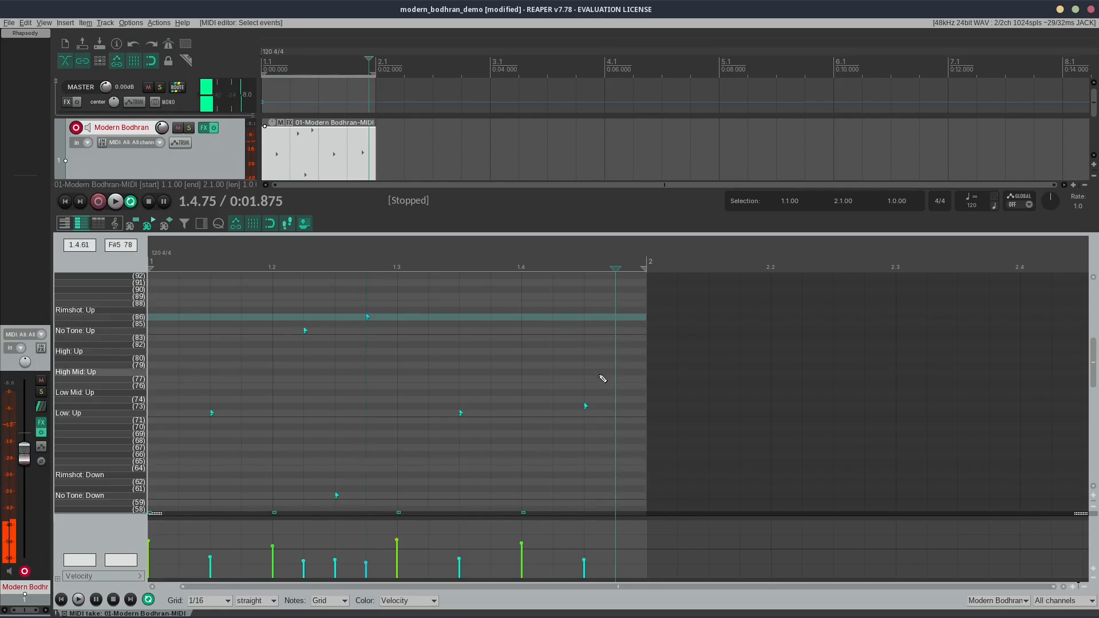
click(617, 310)
key(space)
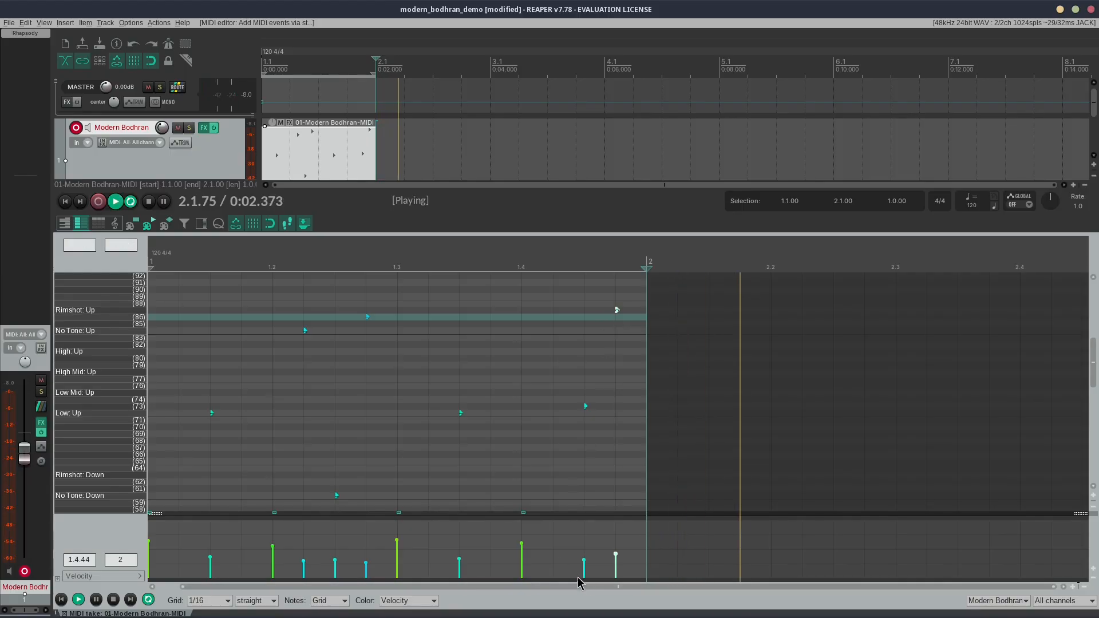
click(491, 247)
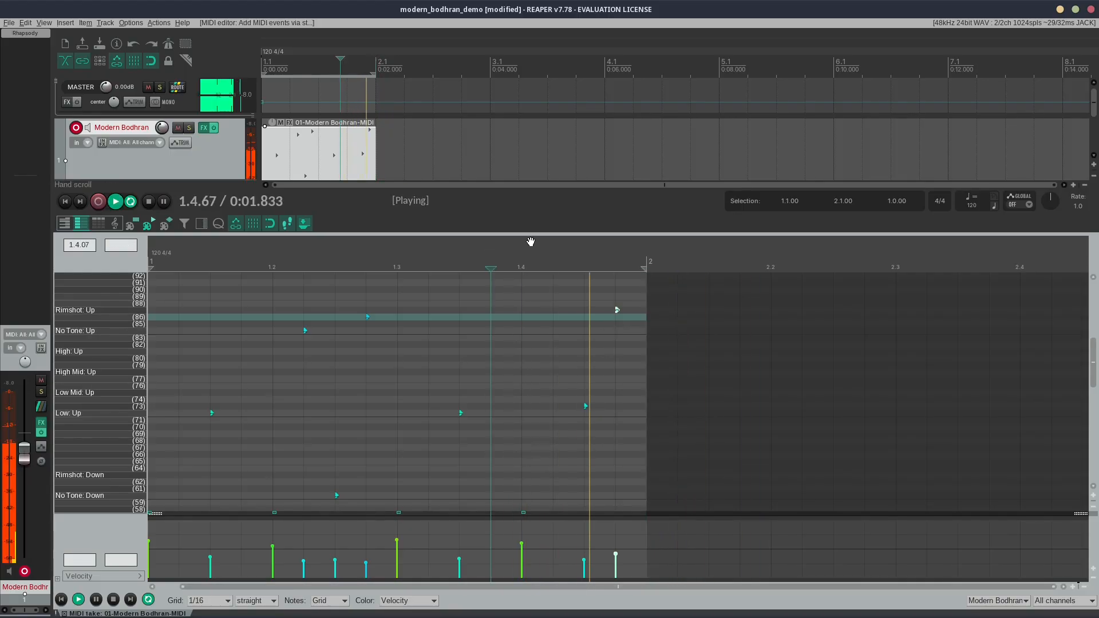
key(space)
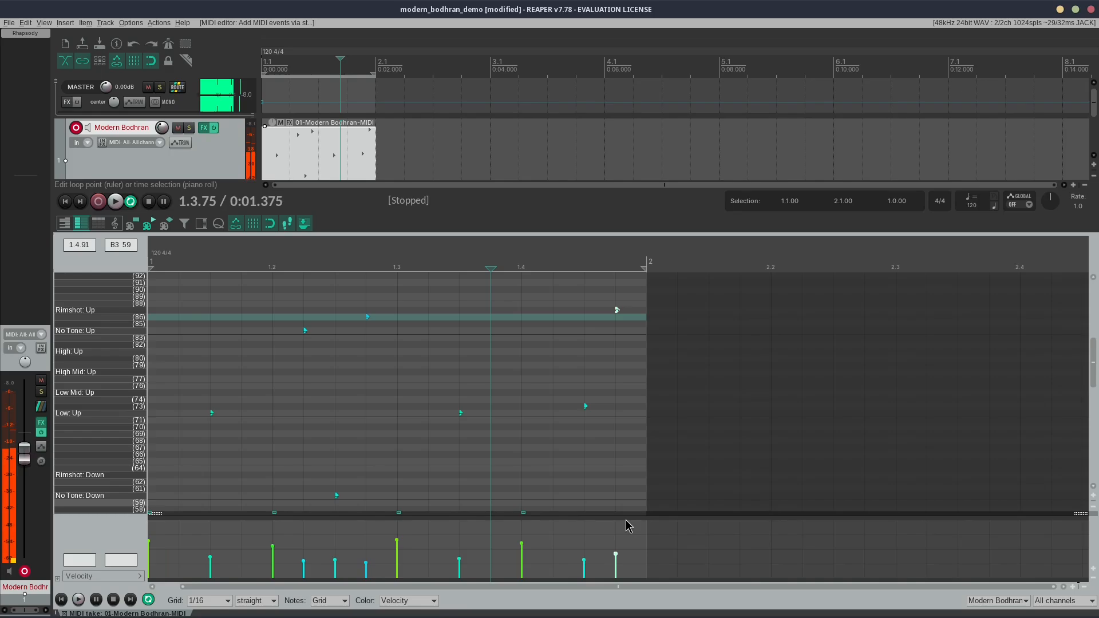
Step: Lower the velocity of the Rimshot: Up note at 1.4.75 well below 42 and play the loop
click(617, 573)
key(space)
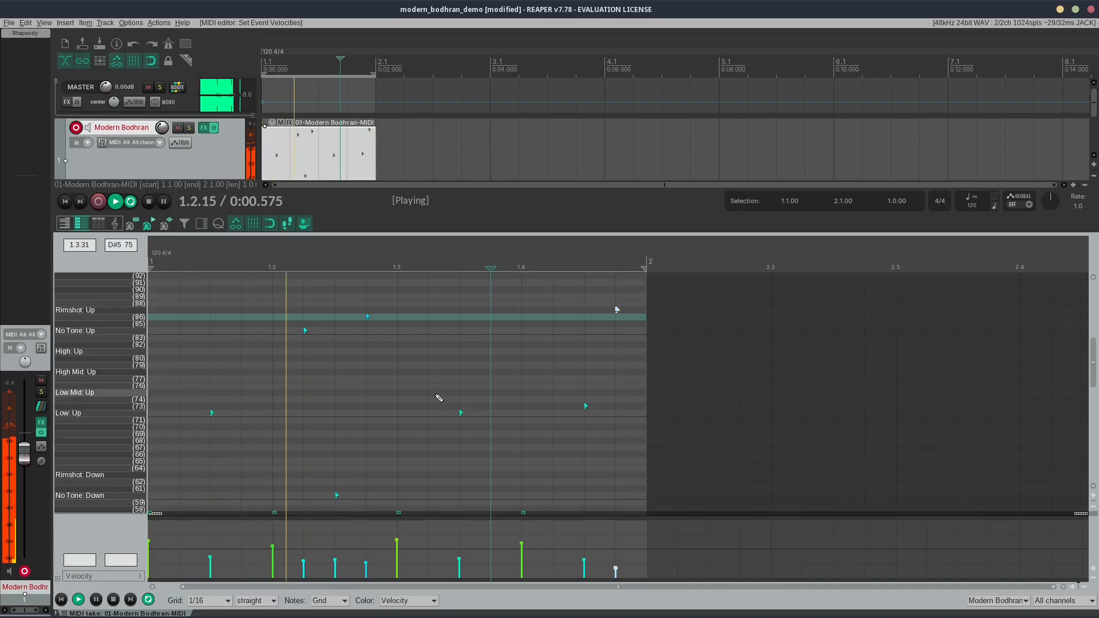
key(space)
scroll(398, 376, down, 3)
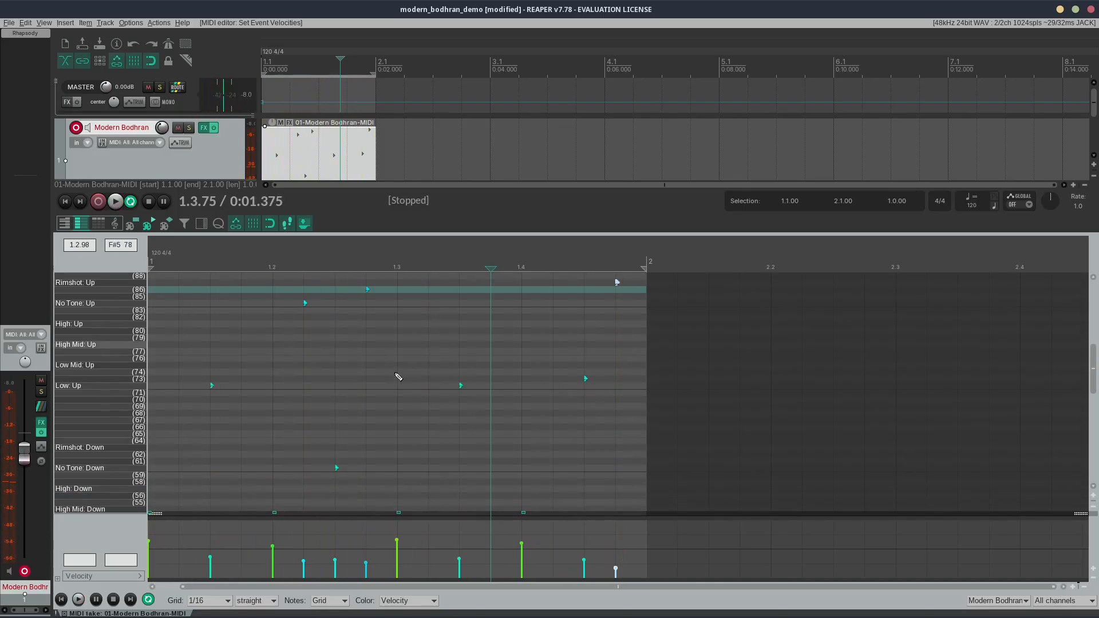
scroll(399, 377, down, 3)
scroll(403, 388, up, 3)
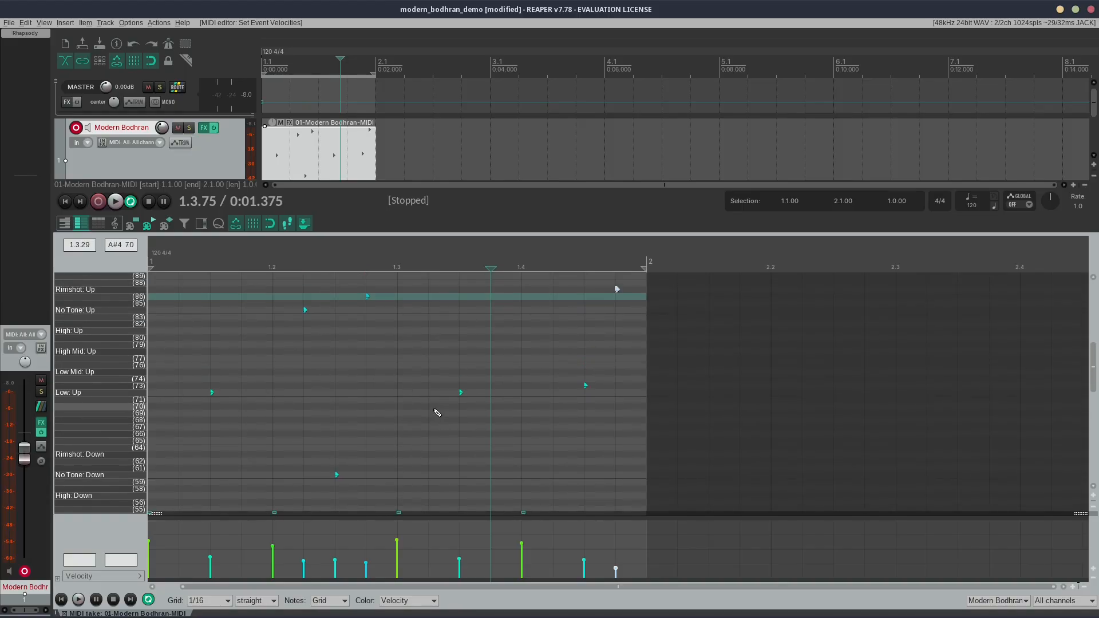
scroll(415, 406, up, 1)
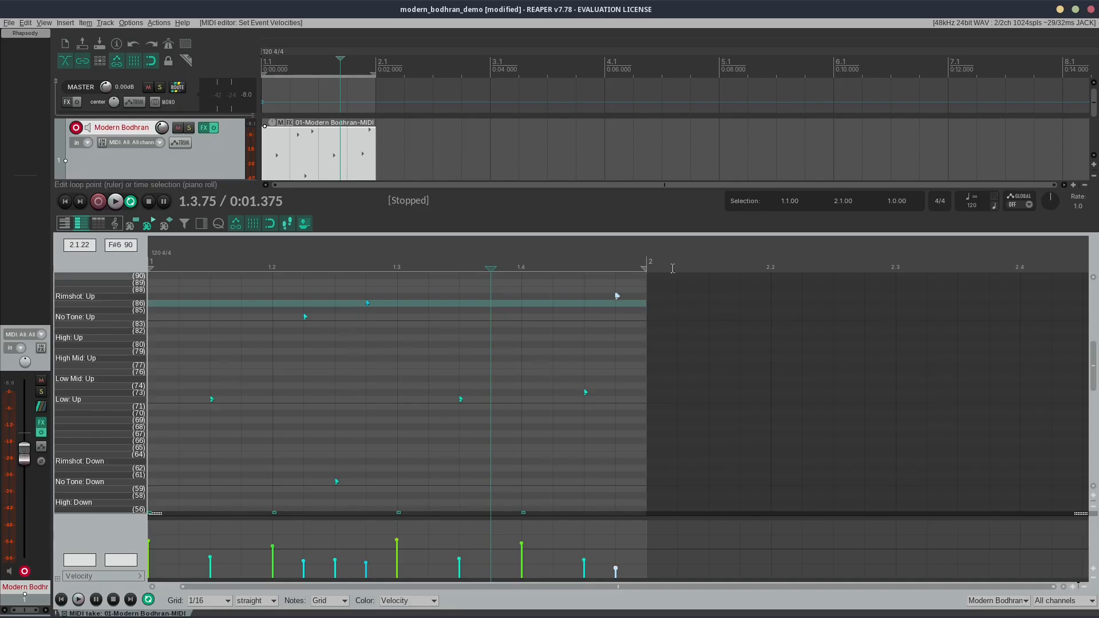
scroll(456, 319, down, 4)
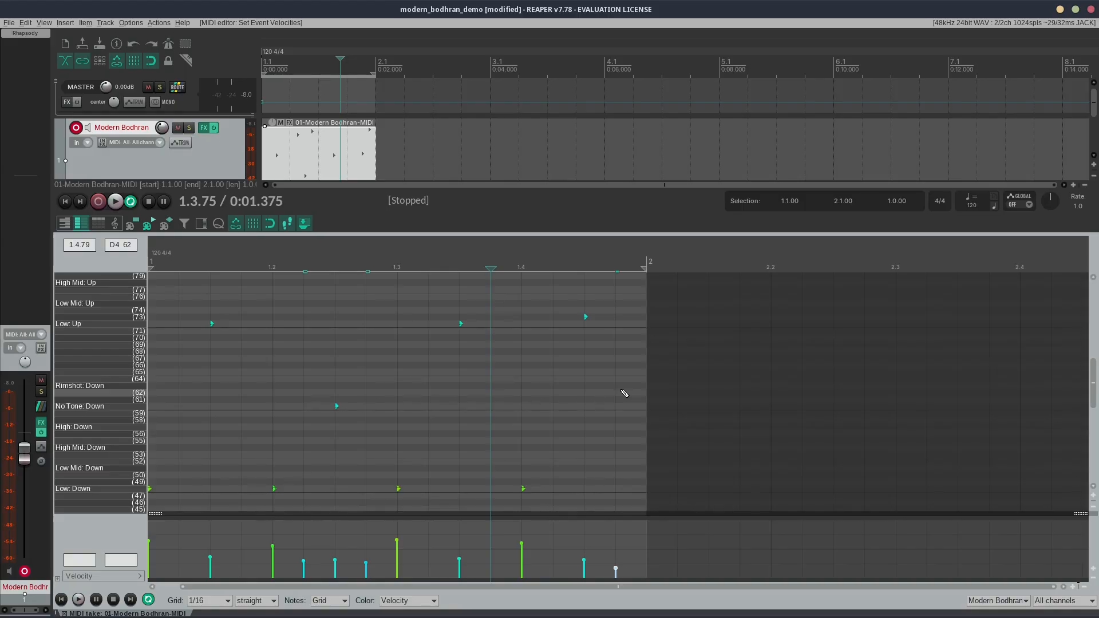
scroll(623, 393, up, 2)
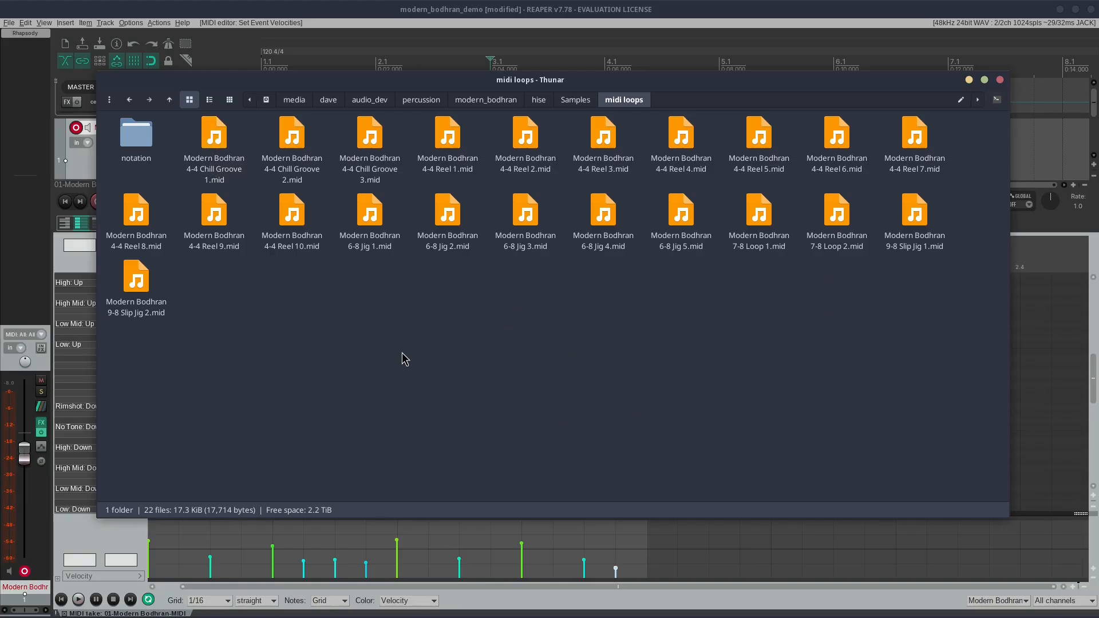
Step: Open the Reels notation PDF from the notation folder and enlarge its window to show the full page width
double_click(150, 134)
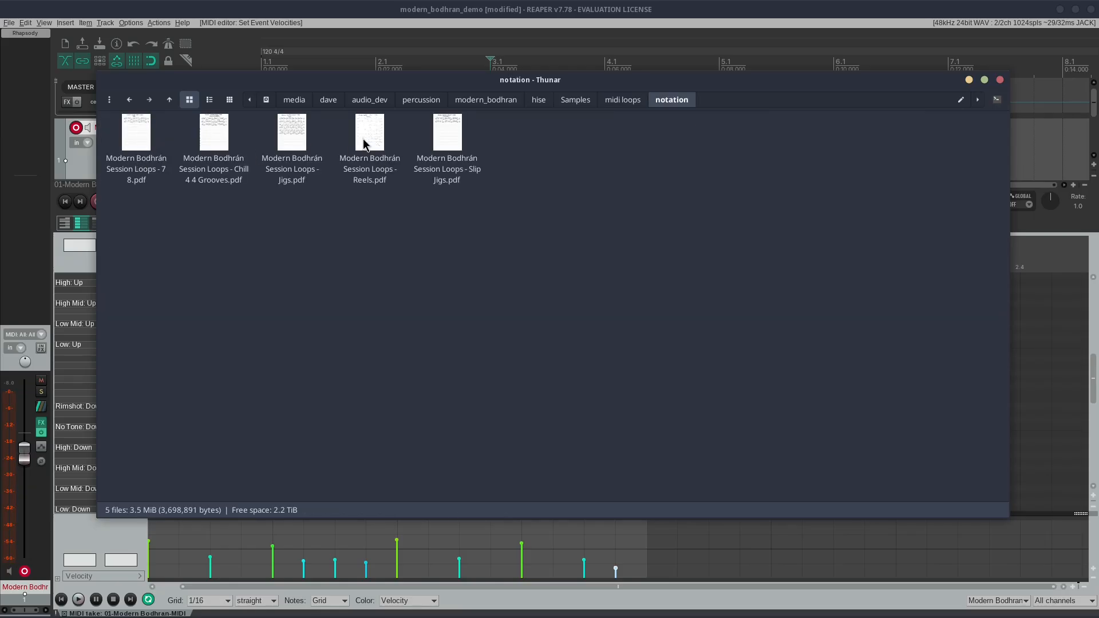
double_click(364, 143)
drag(617, 110, 358, 82)
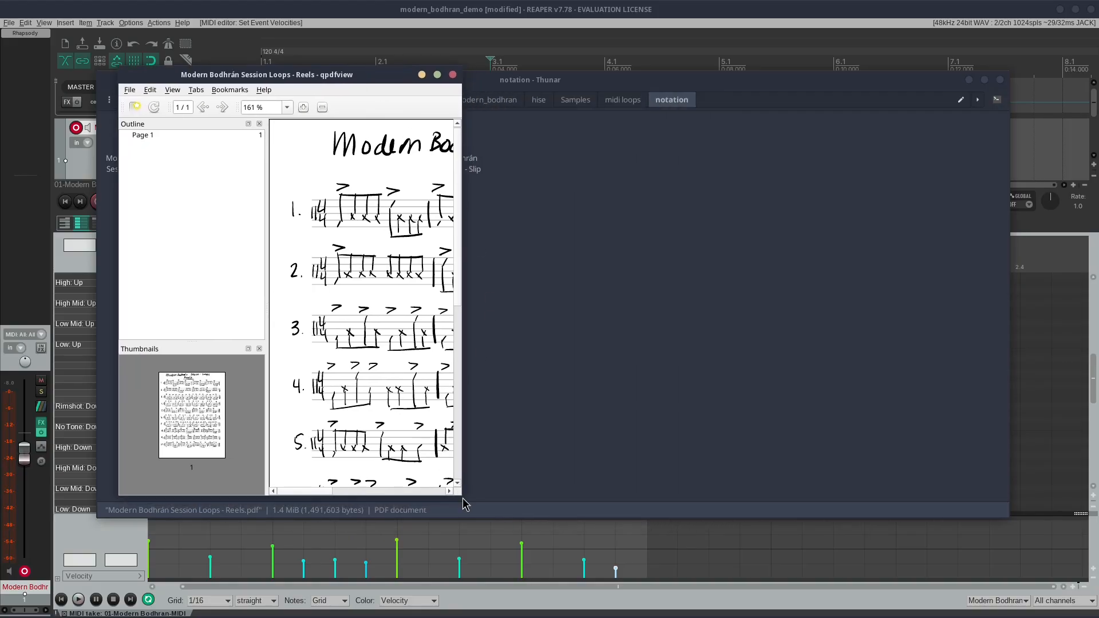
drag(458, 492, 966, 570)
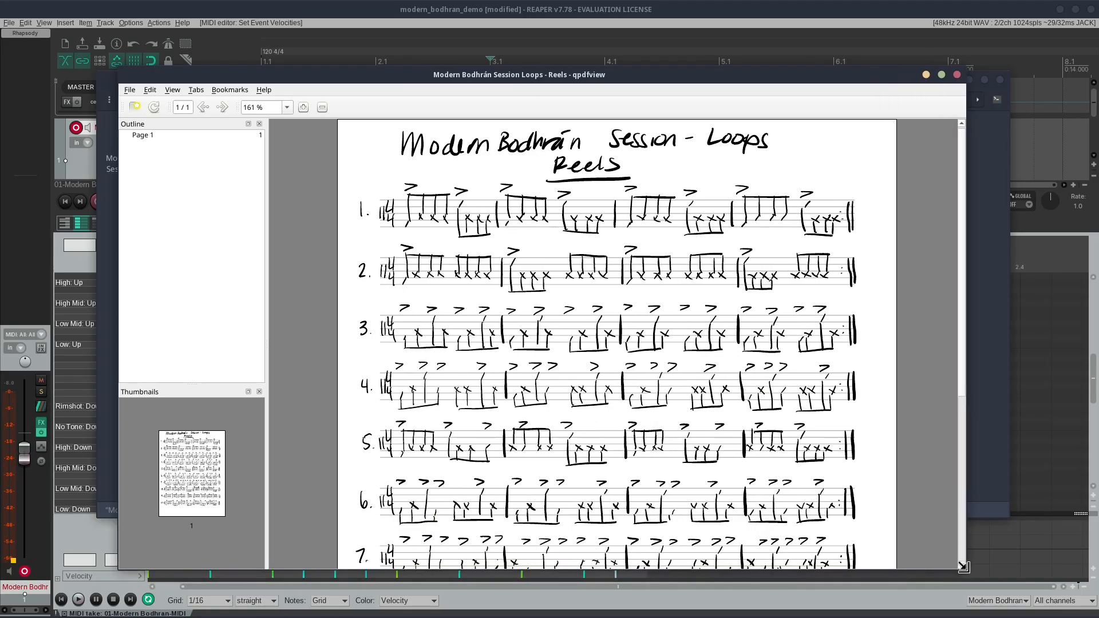
Step: Look through the handwritten reel notation from start to end, and close the PDF
scroll(577, 225, down, 5)
scroll(581, 228, up, 5)
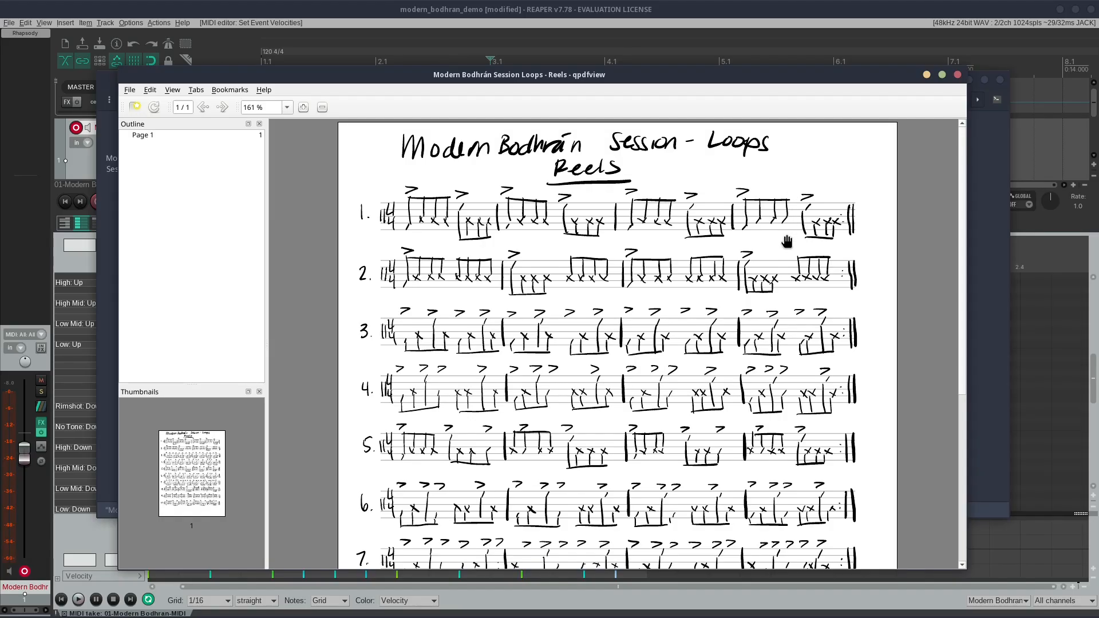
scroll(798, 223, down, 5)
scroll(813, 279, up, 5)
click(957, 75)
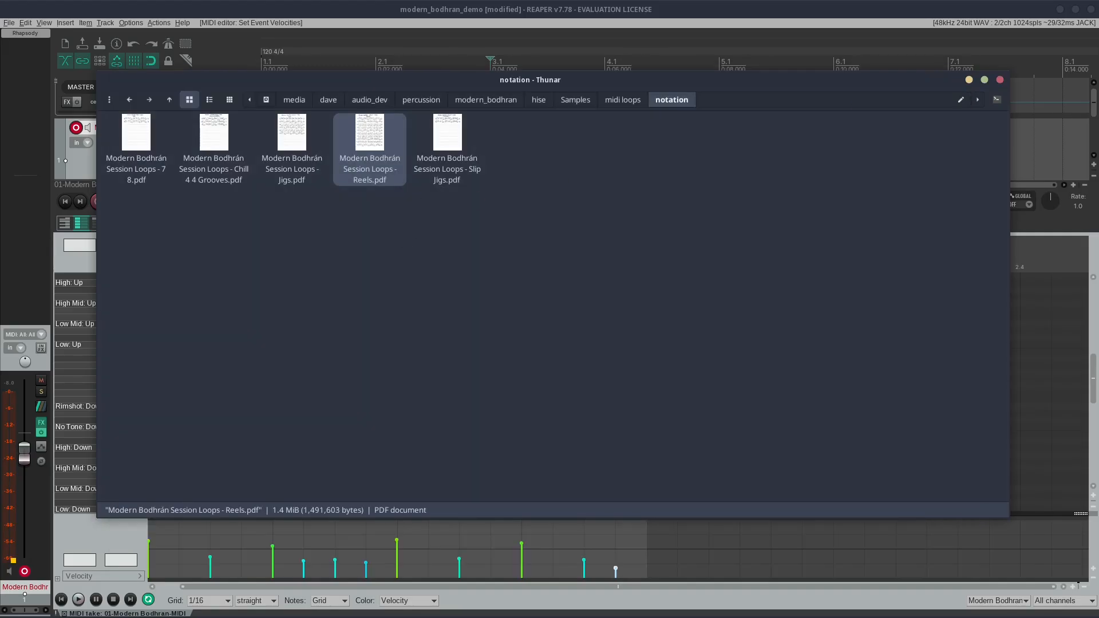
Step: Return to the midi loops folder and look over the 4-4 Chill Groove, Reel, 6-8 Jig and 7-8 Loop MIDI files
key(BackSpace)
click(215, 146)
shift+click(154, 289)
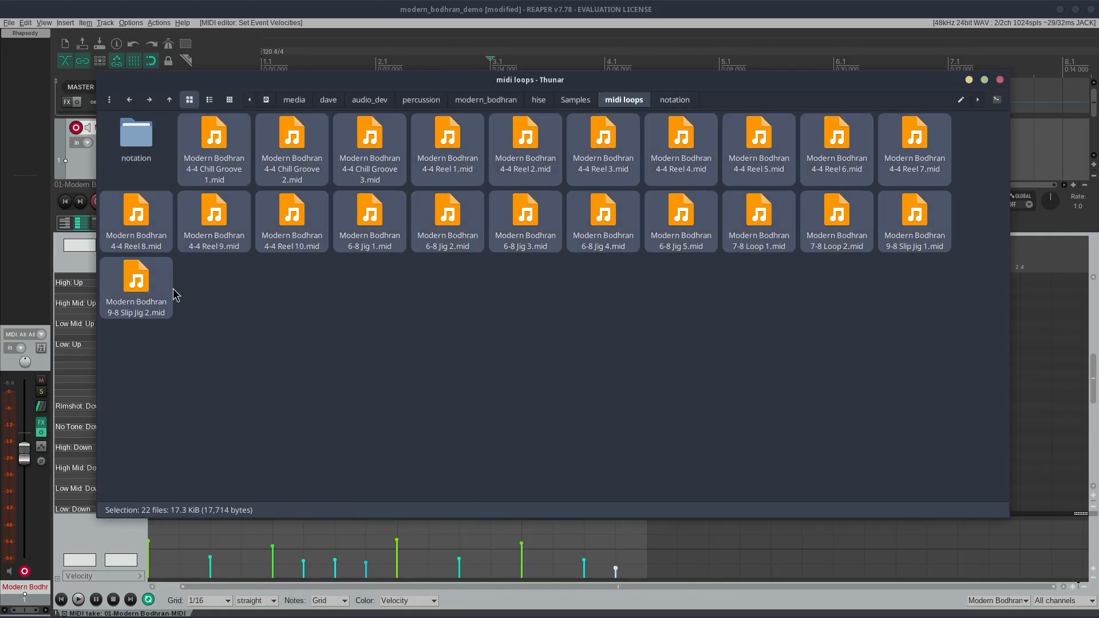
click(301, 341)
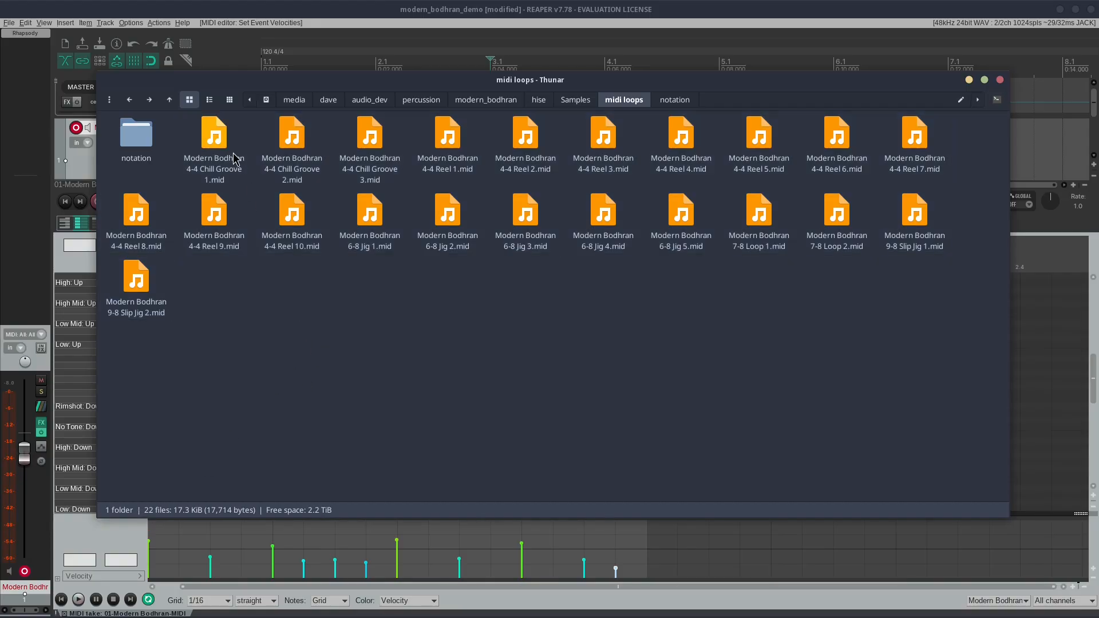
click(214, 141)
click(292, 143)
click(370, 143)
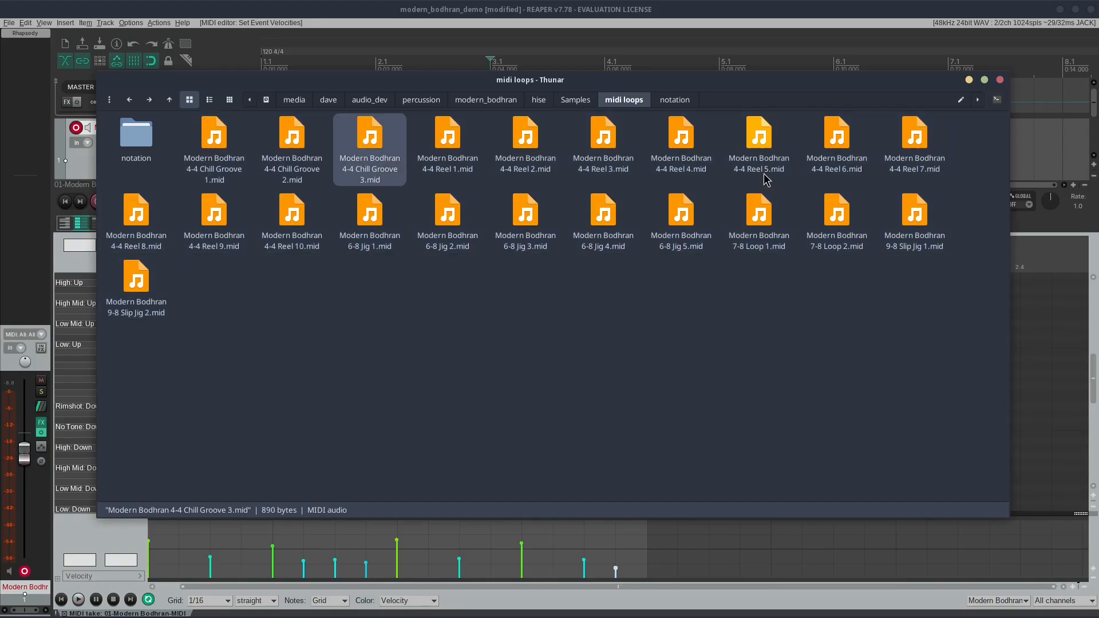
click(362, 244)
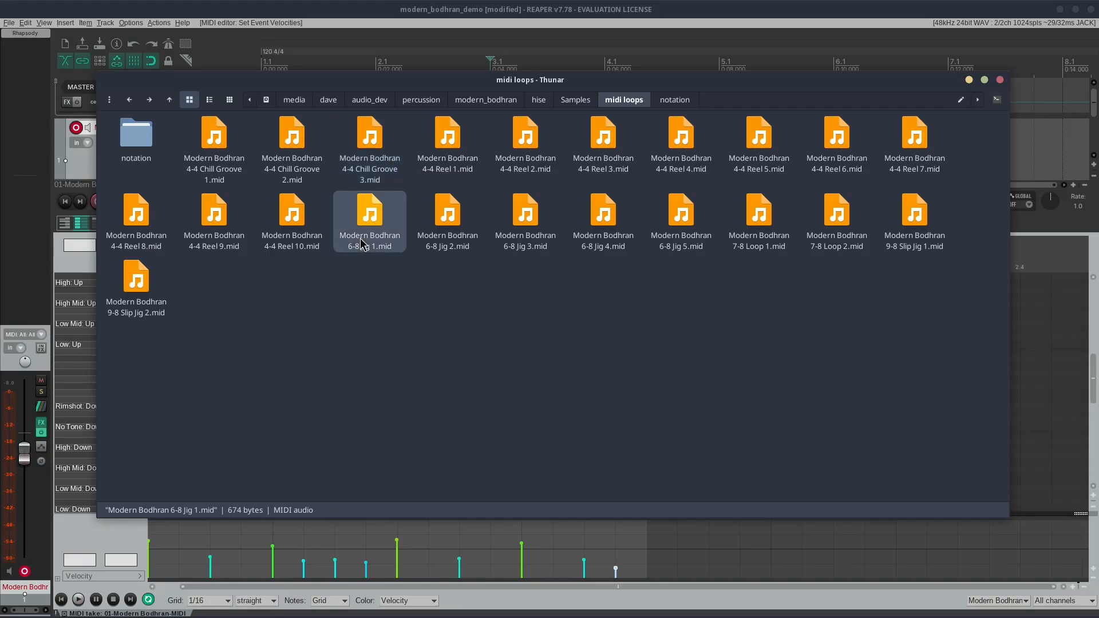
click(757, 239)
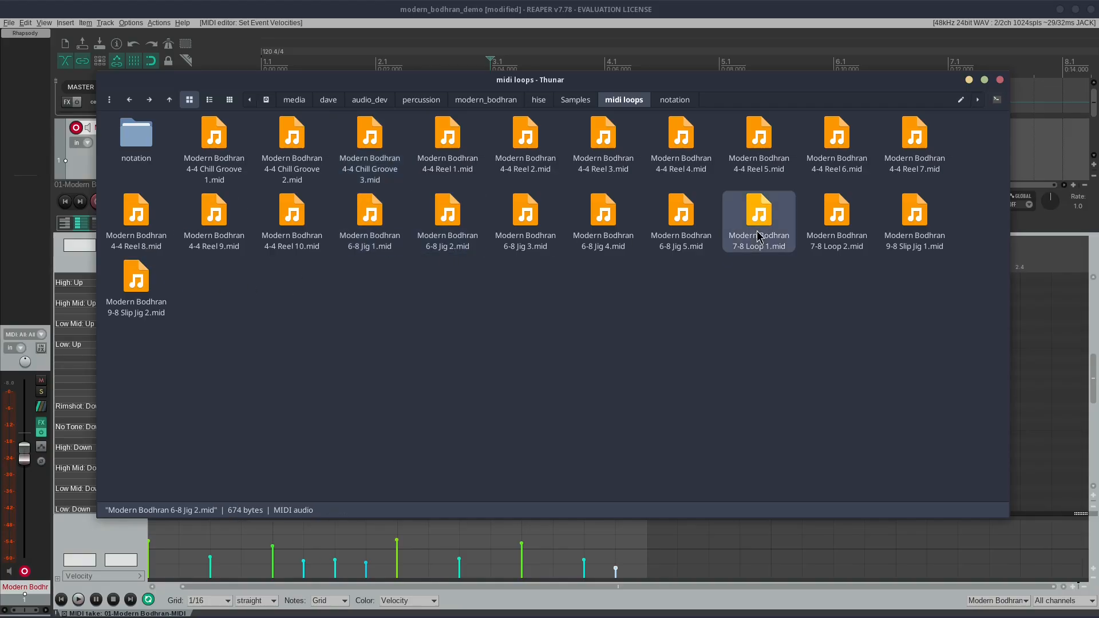
Step: Look over the 7-8 Loop 2 and both 9-8 Slip Jig MIDI files in the midi loops folder
click(844, 241)
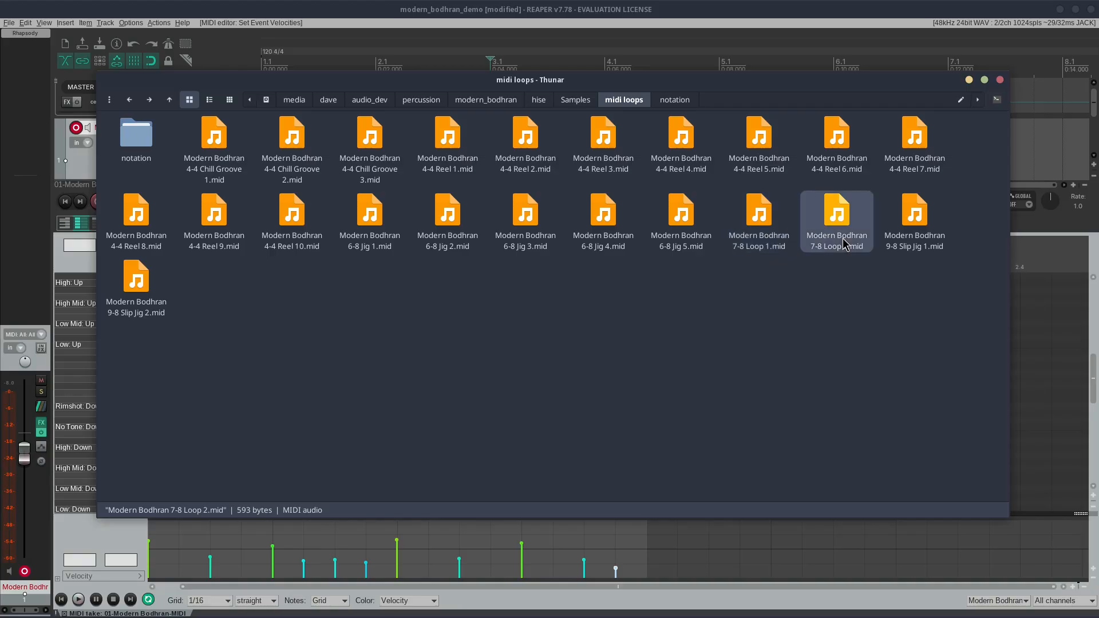
click(909, 247)
click(143, 308)
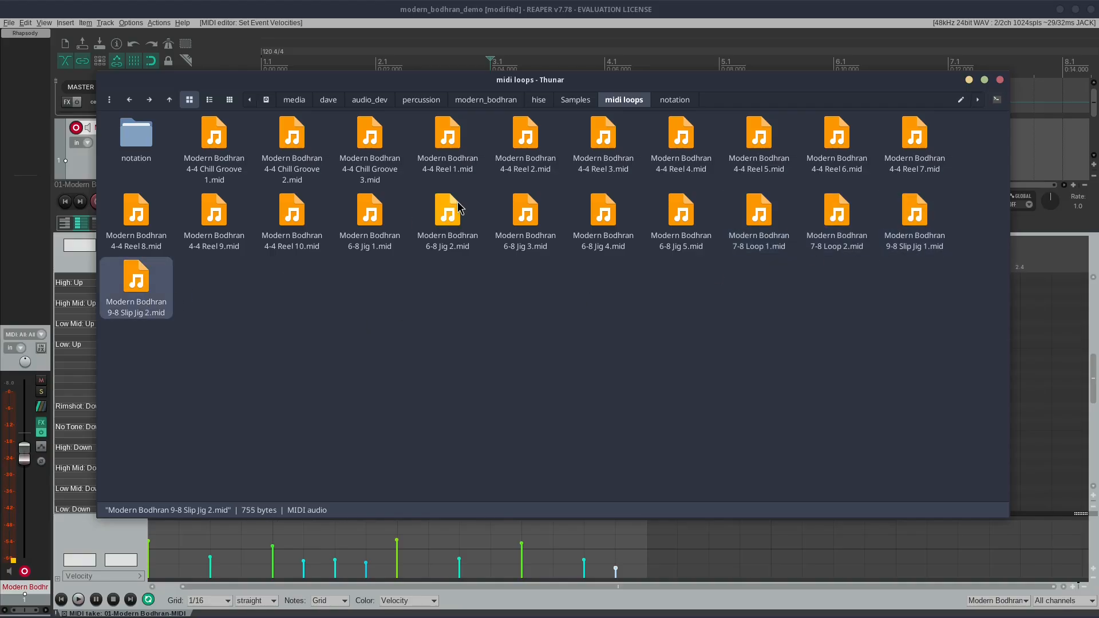
drag(544, 83, 632, 154)
click(534, 213)
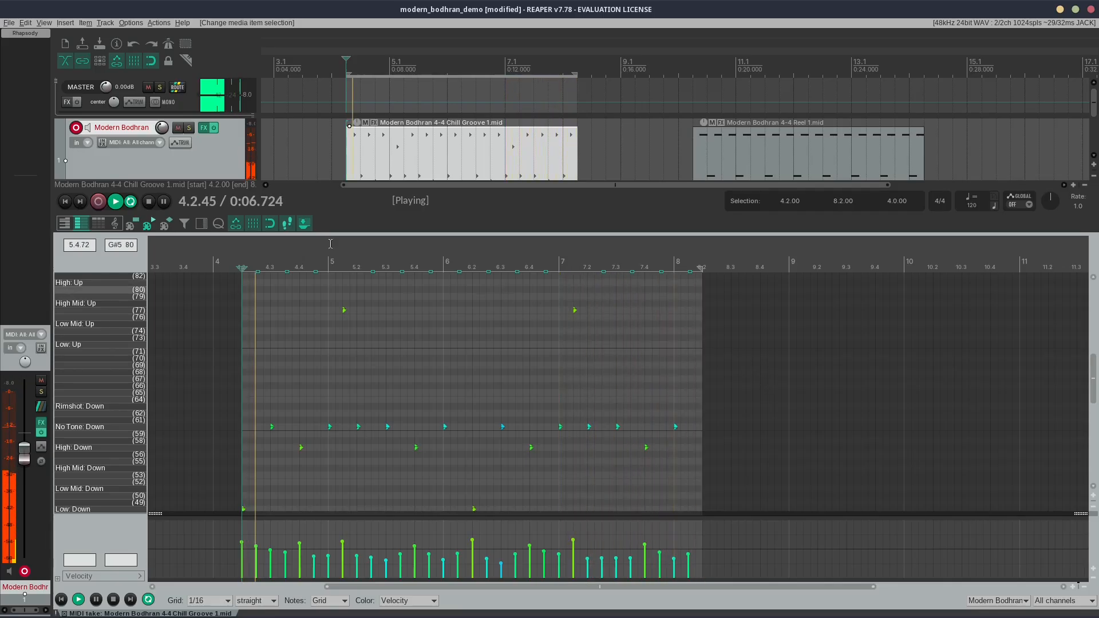
Step: Audition the Hot Rod and the Brush in the Rhapsody instrument during the Chill Groove 1 loop, and stop playback and close the instrument
click(39, 34)
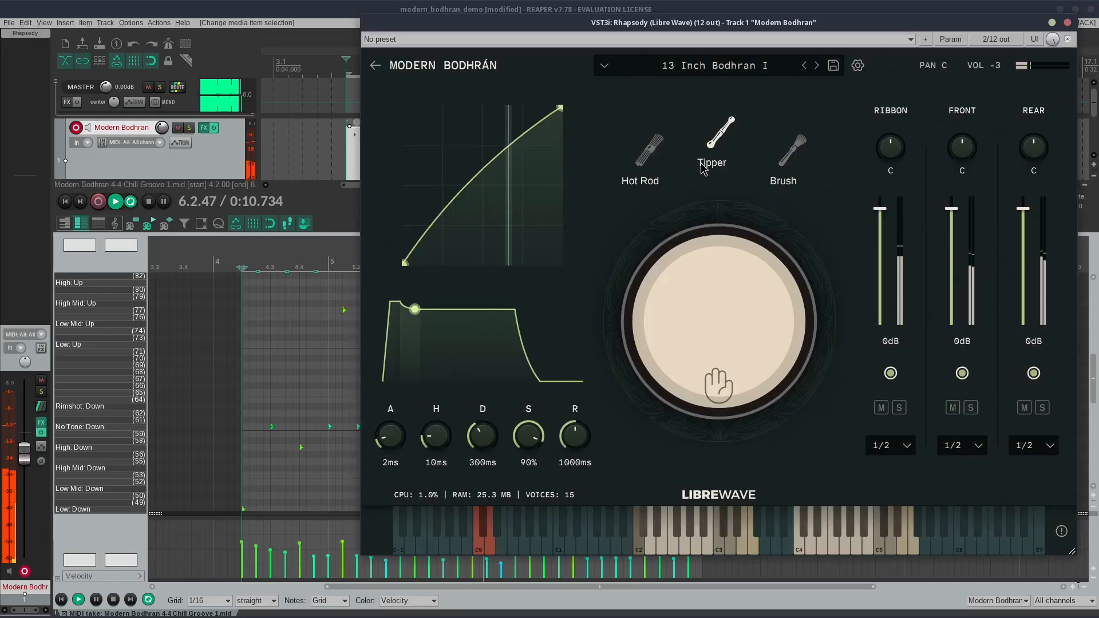
click(651, 153)
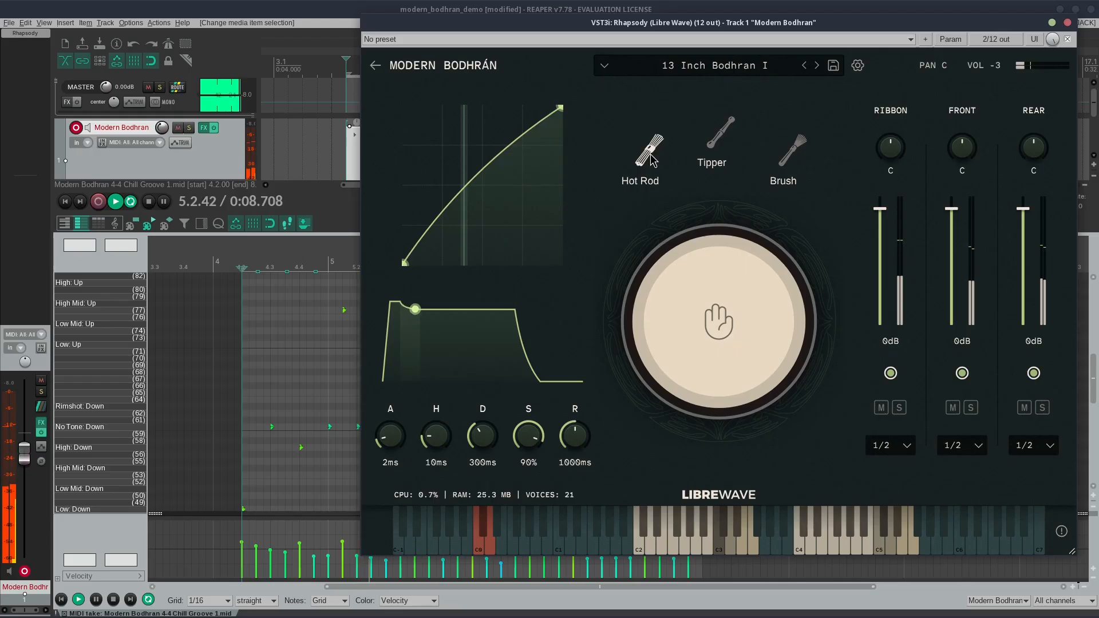
click(793, 148)
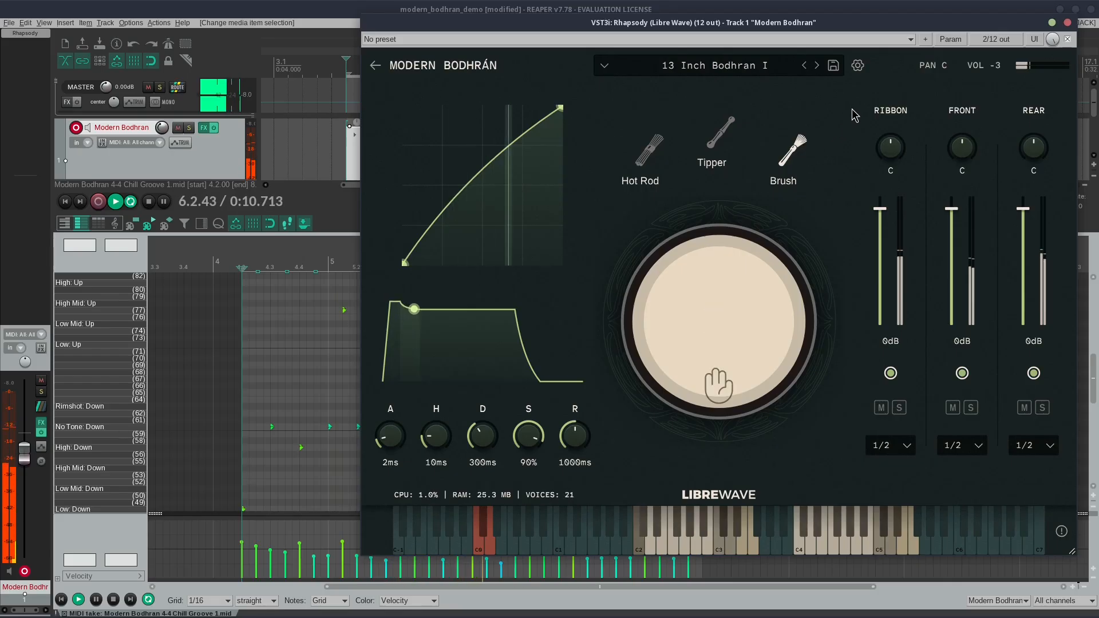
click(283, 12)
key(space)
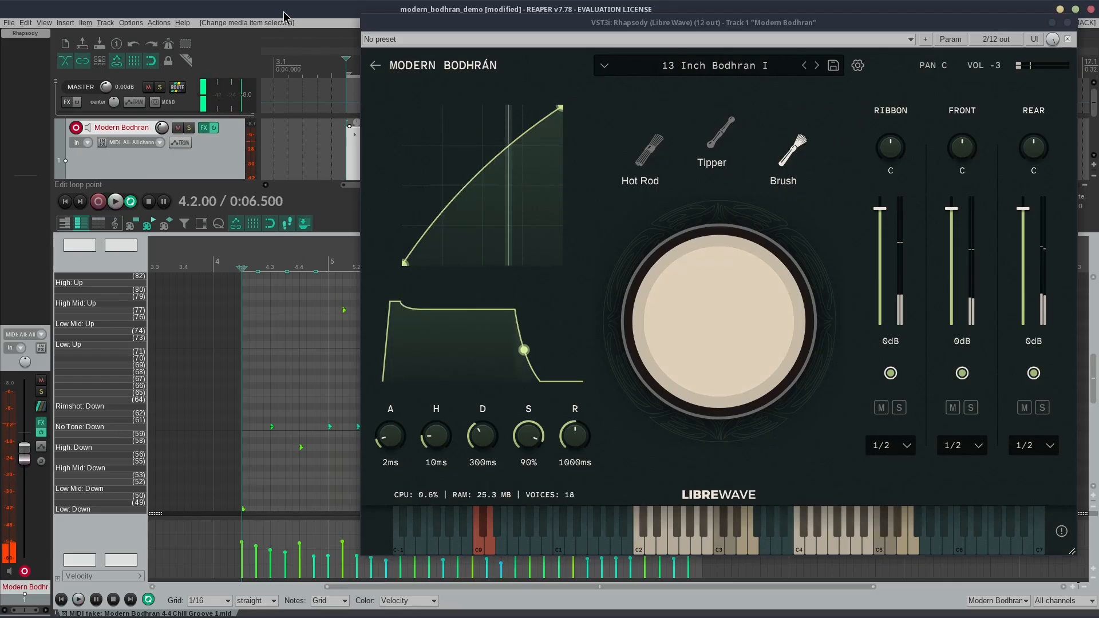
click(1069, 24)
Step: Set the loop selection to the 4-4 Reel 1 item from 10.2.00 to 14.2.00 and play it from 10.1.50
click(736, 166)
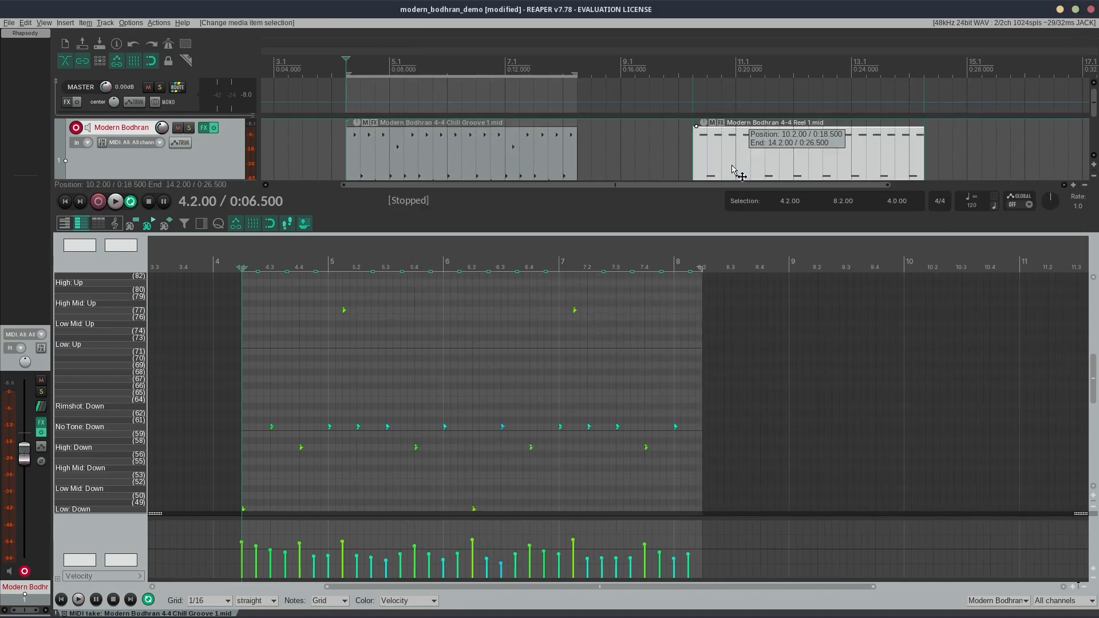
drag(694, 153, 923, 147)
scroll(637, 133, right, 3)
scroll(605, 388, right, 3)
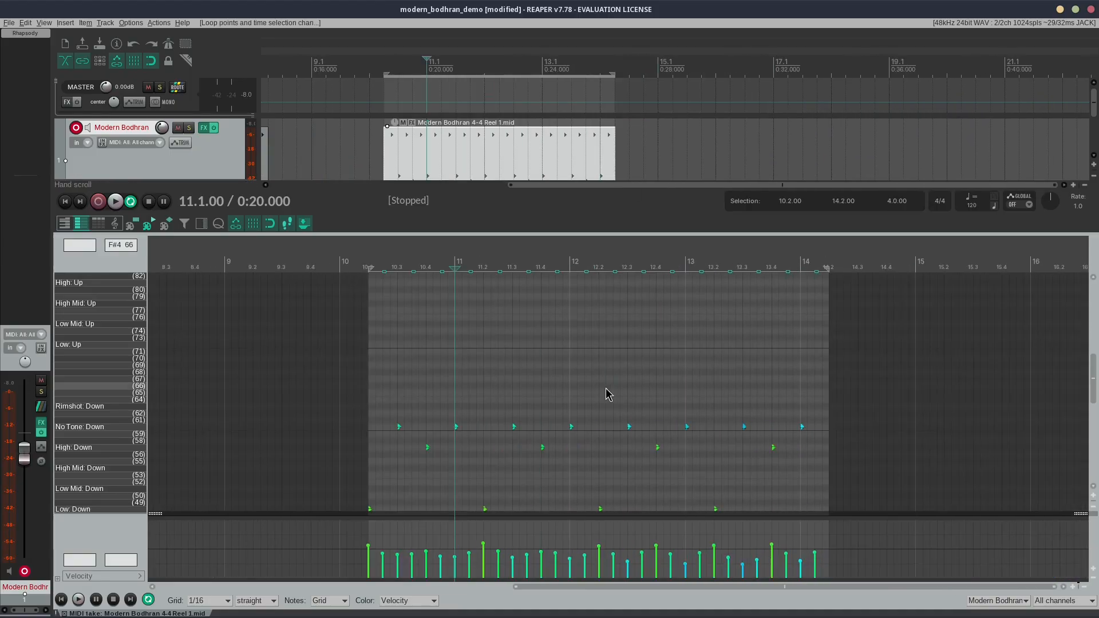
scroll(606, 387, left, 1)
click(354, 262)
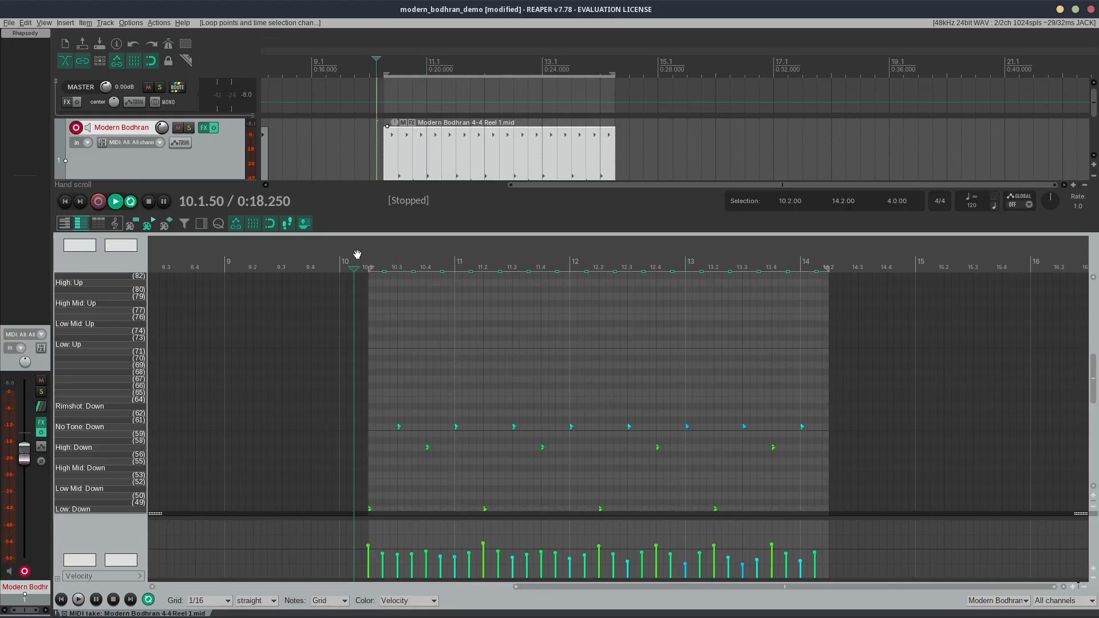
key(space)
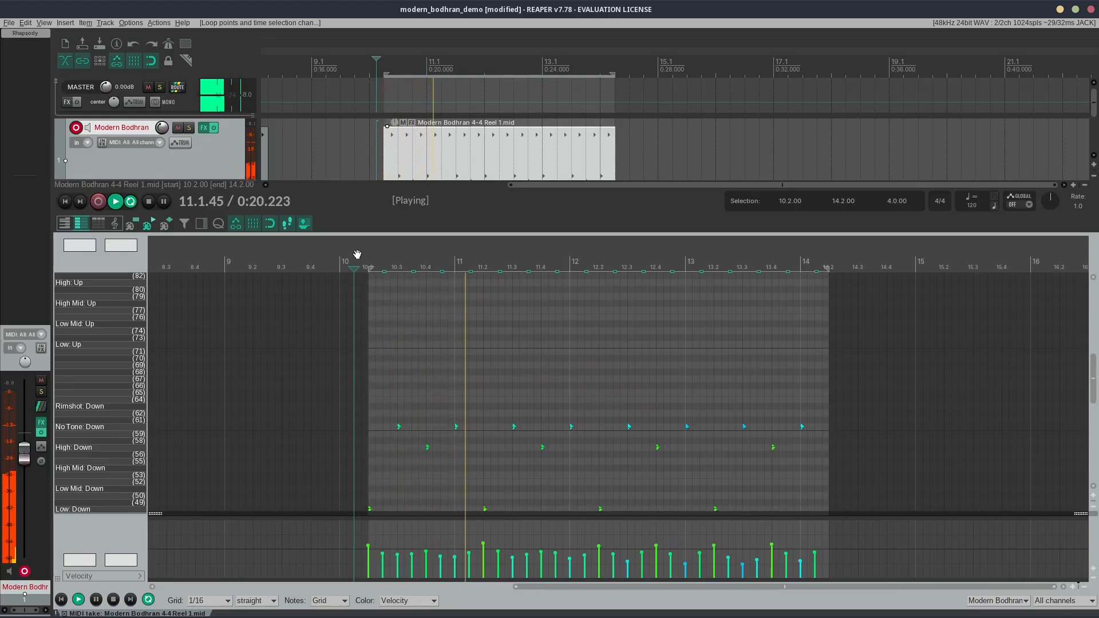
Step: Open the Rhapsody instrument and load the 16 Inch Bodhran preset while the reel plays
click(25, 33)
click(716, 65)
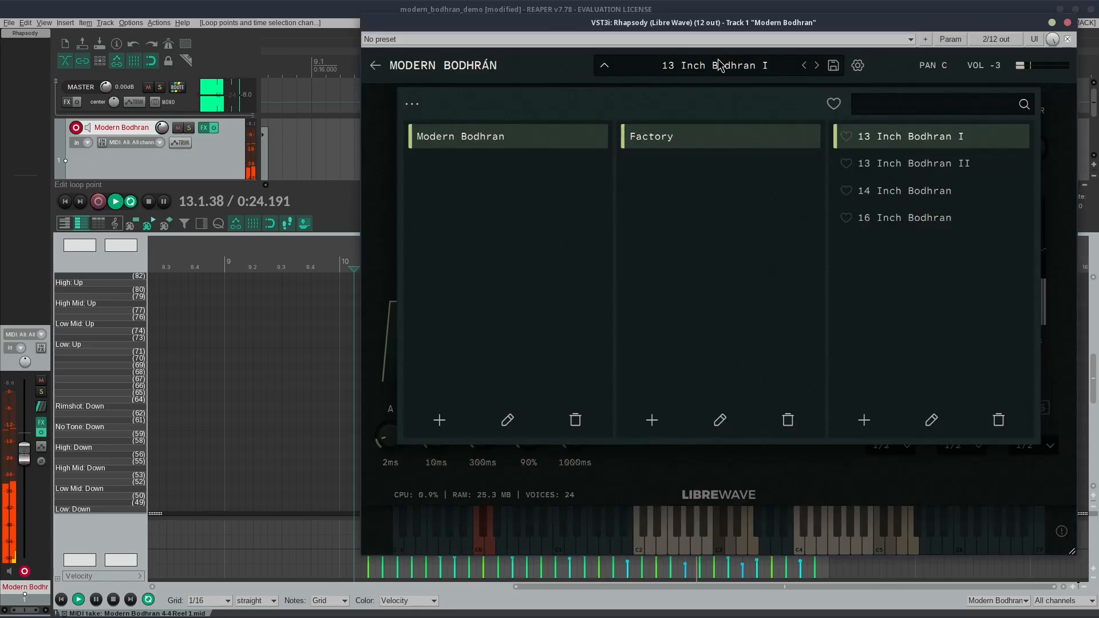
click(915, 220)
click(695, 66)
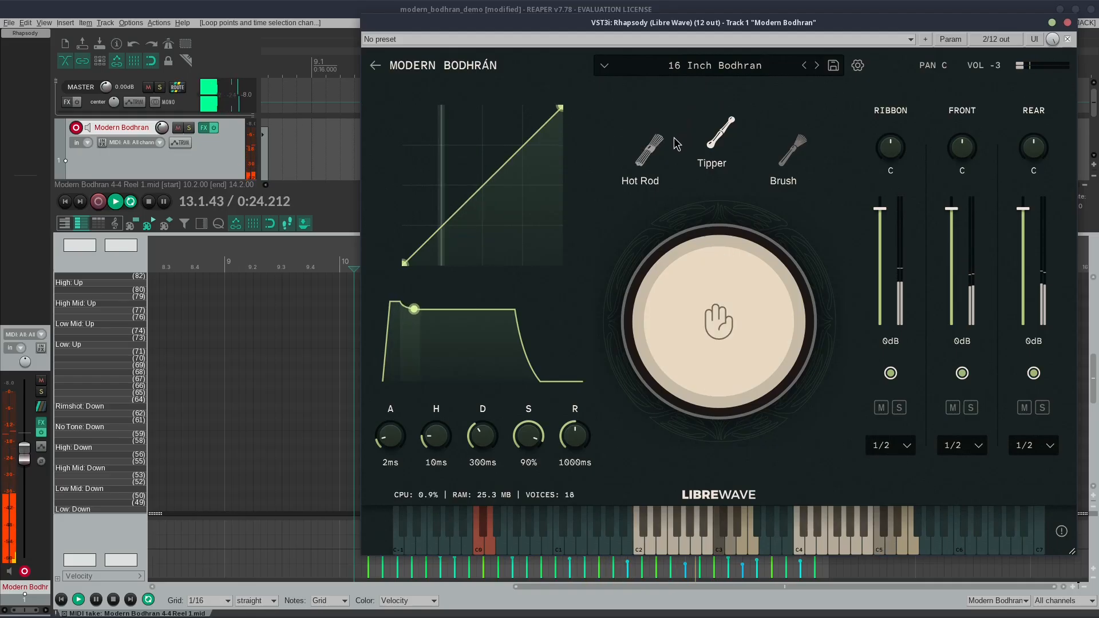
Step: Audition the Hot Rod and the Brush on the 16 Inch Bodhran, and switch back to the Hot Rod
click(646, 153)
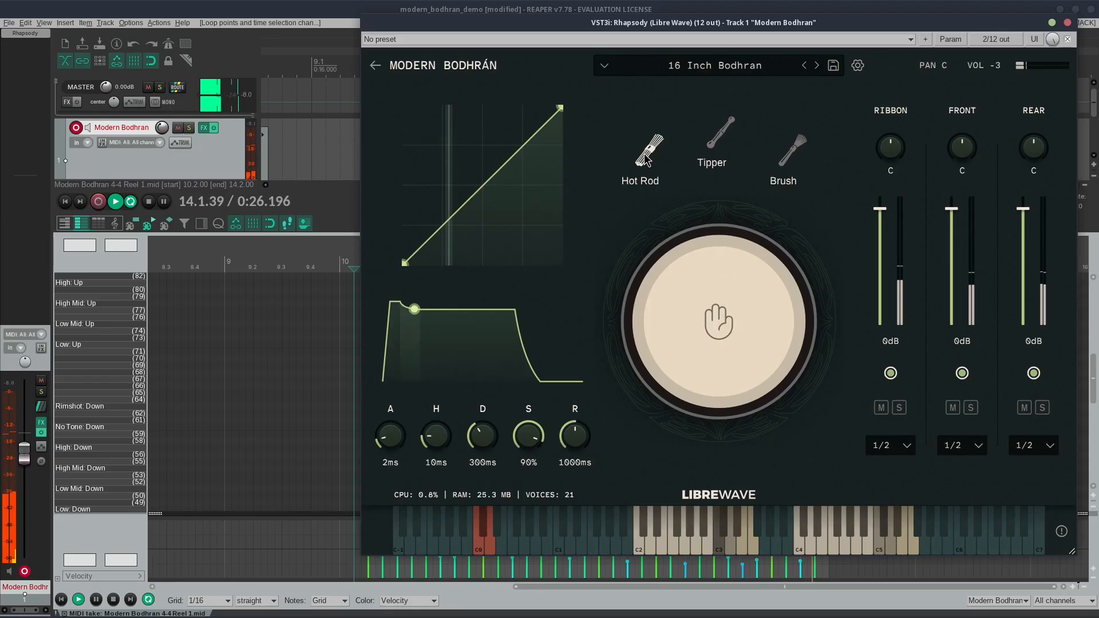
click(793, 166)
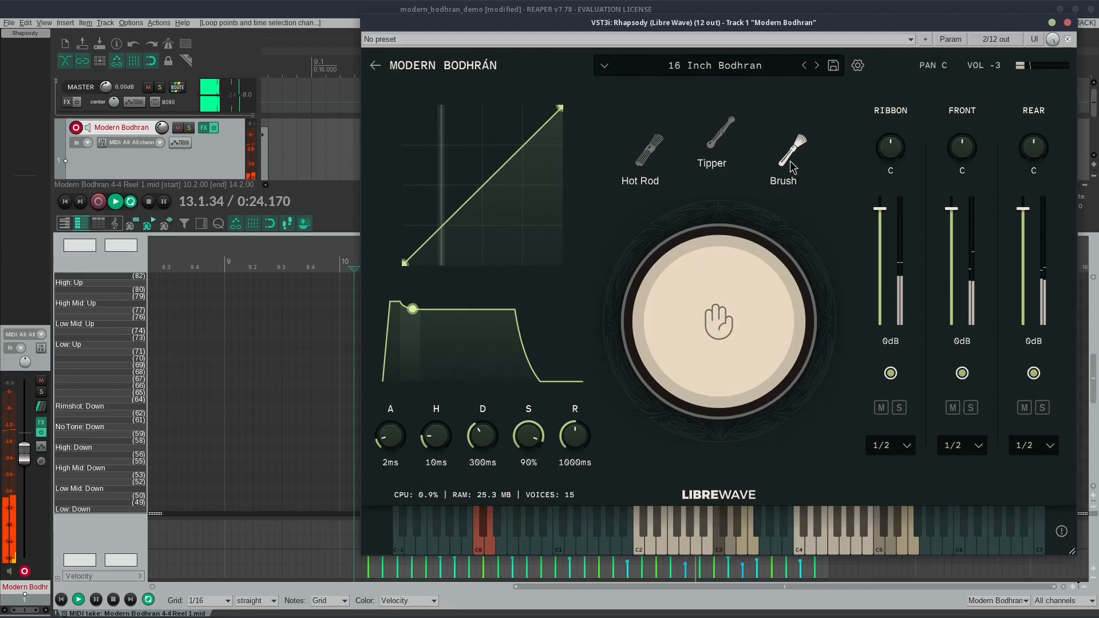
click(666, 158)
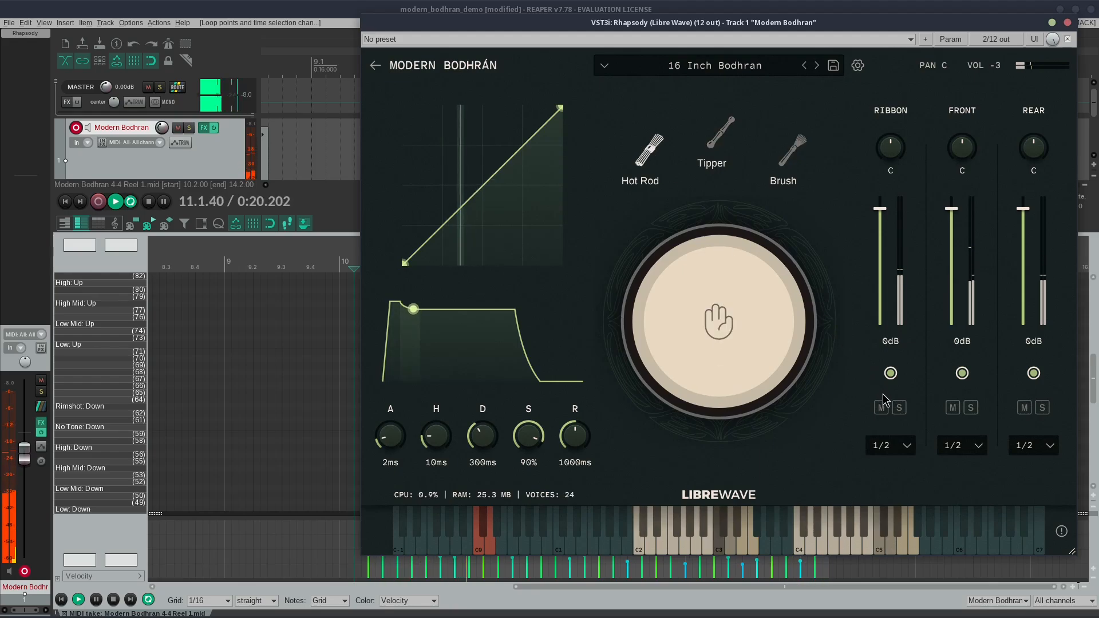
Step: Listen to the Rear, Front and Ribbon mics soloed in turn, clear the solo, stop playback and close the instrument
click(1042, 408)
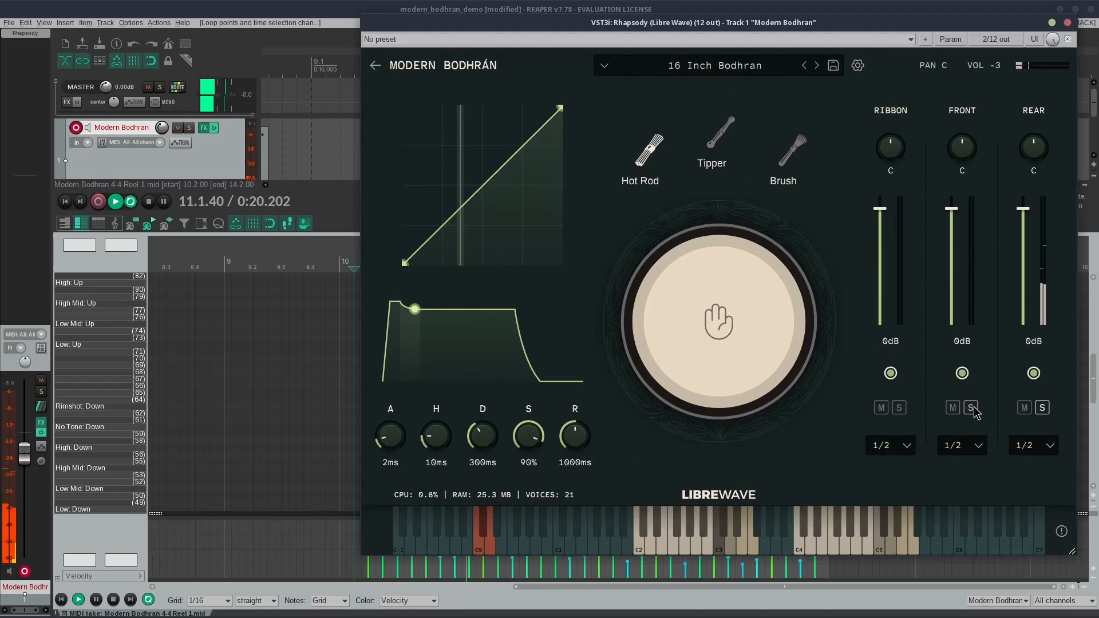
click(971, 408)
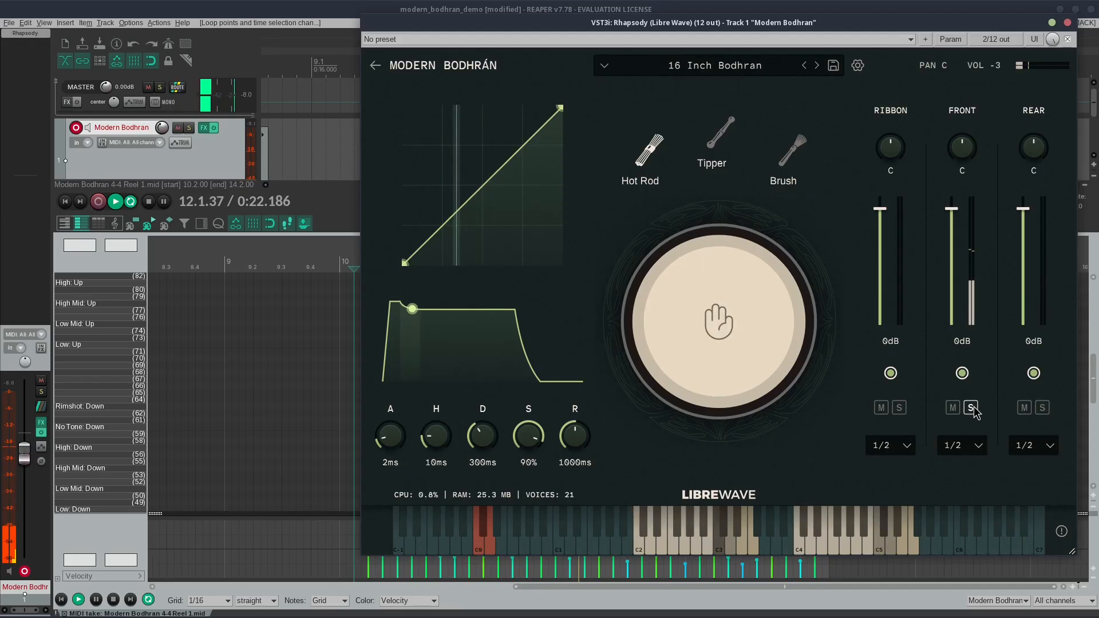
click(905, 410)
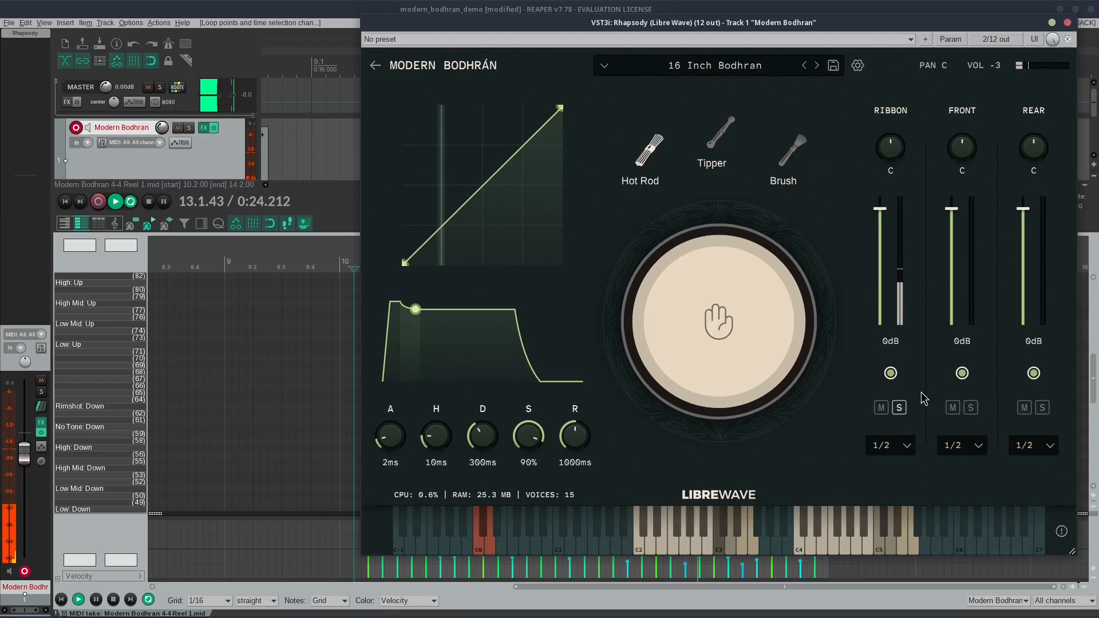
click(900, 409)
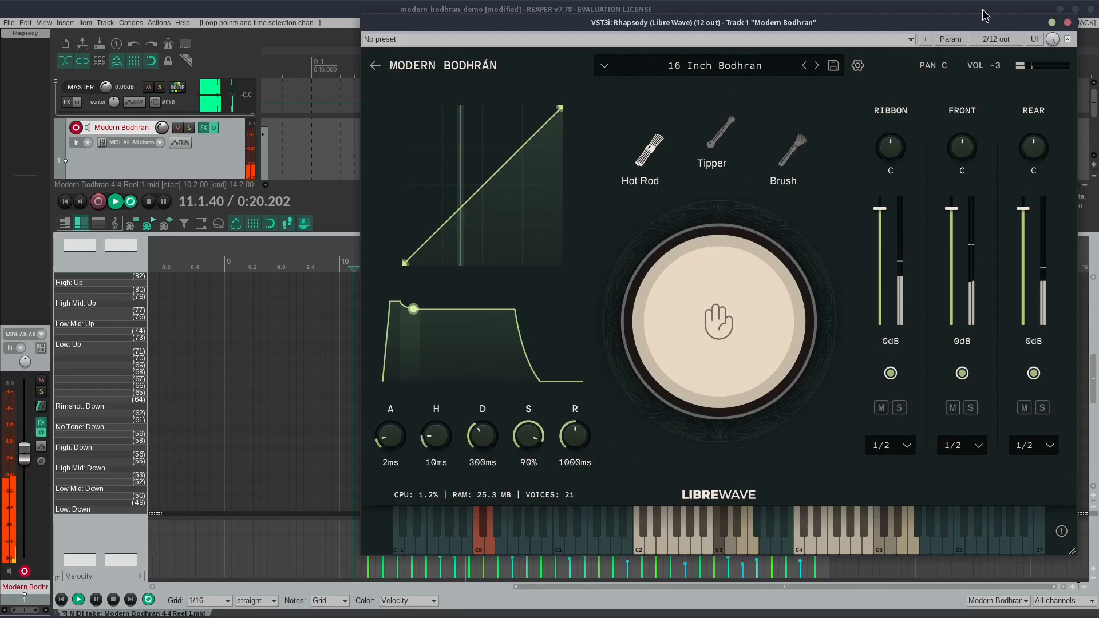
click(239, 12)
key(space)
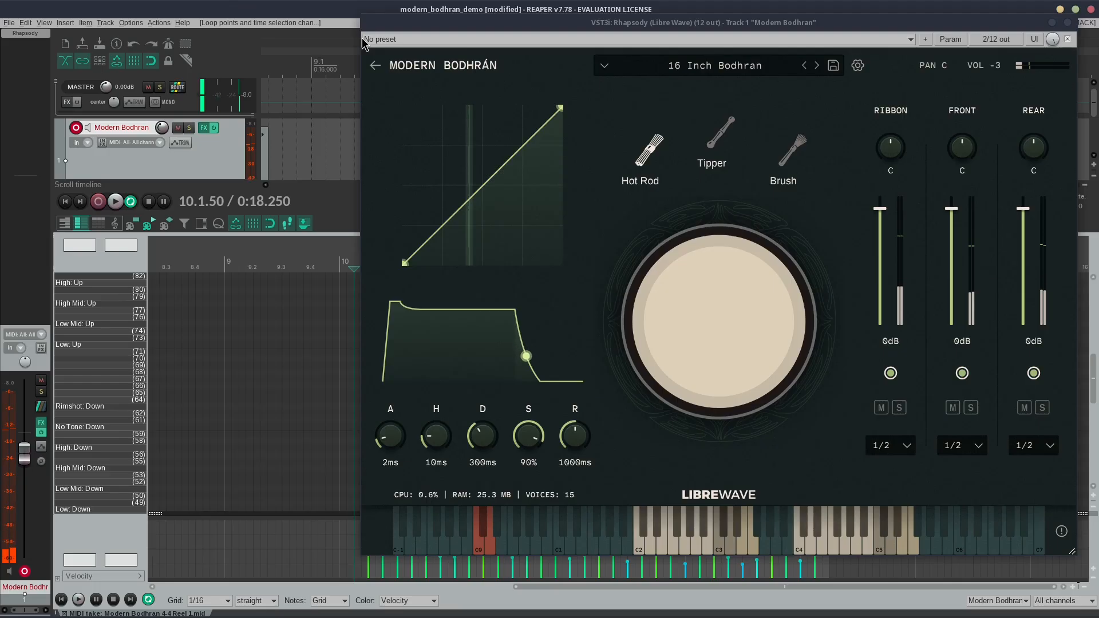
click(1067, 23)
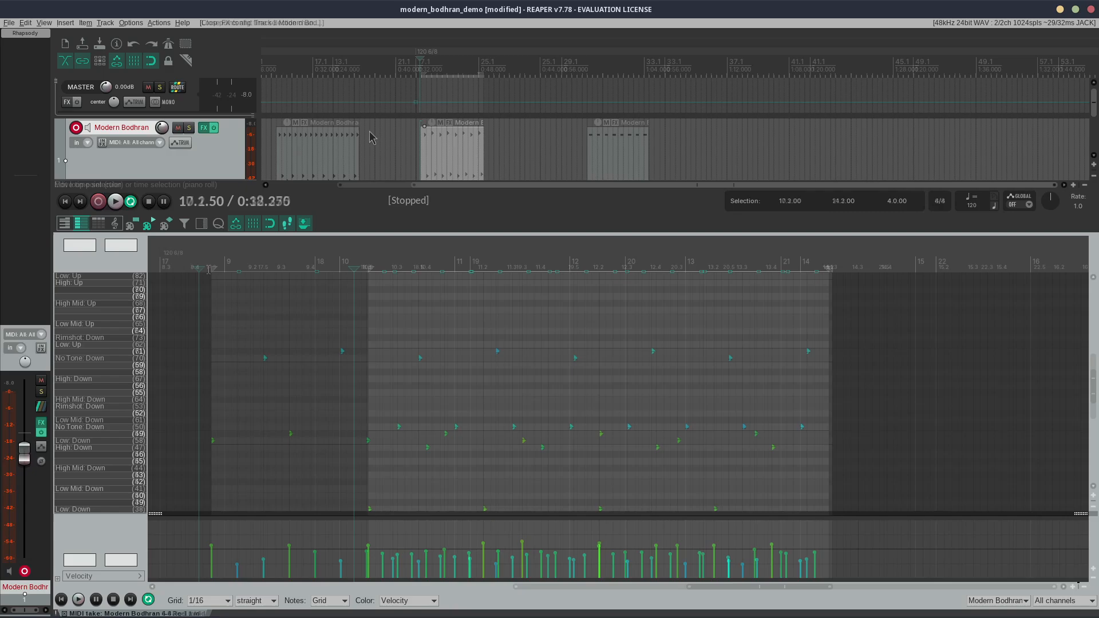
Step: Play the 6-8 Jig 1 loop, examine its up and down stroke notes in the MIDI editor, and stop playback
key(space)
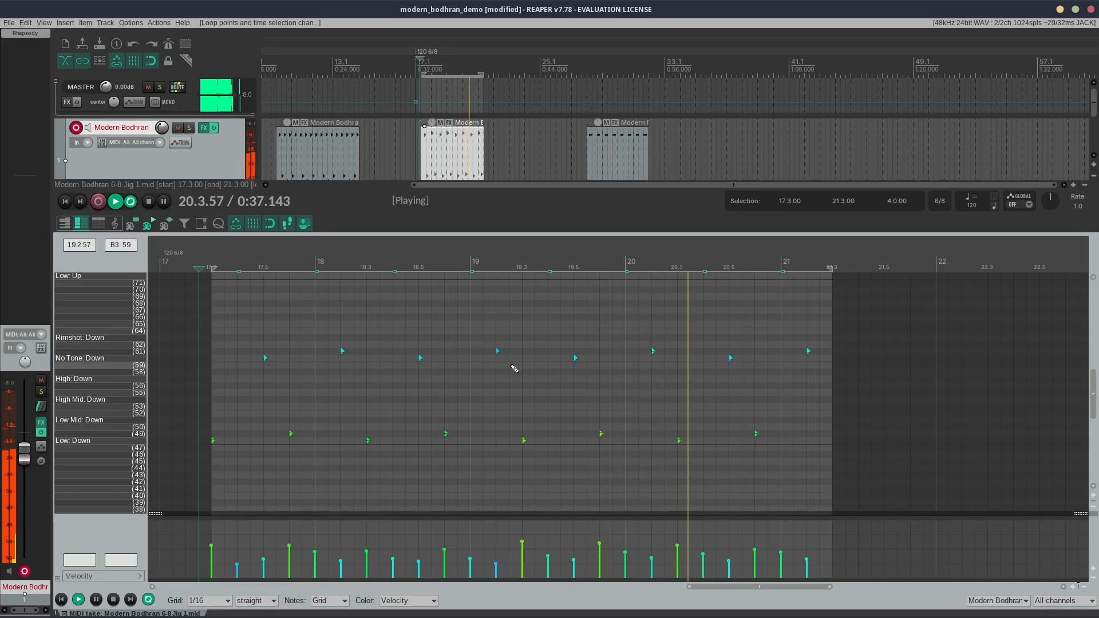
scroll(515, 370, up, 5)
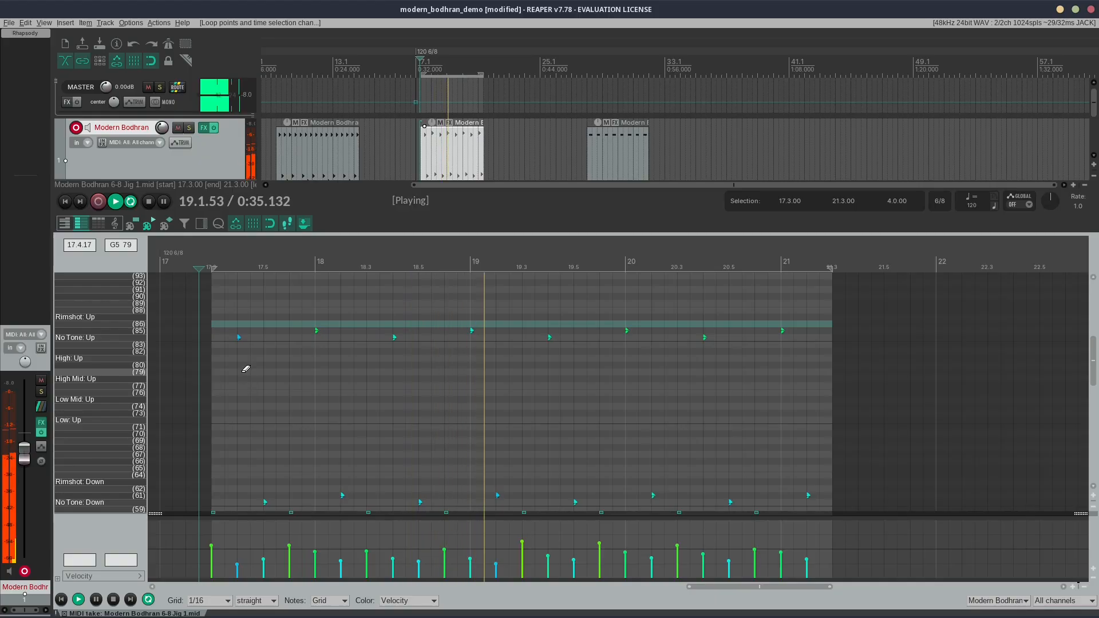
scroll(246, 368, down, 4)
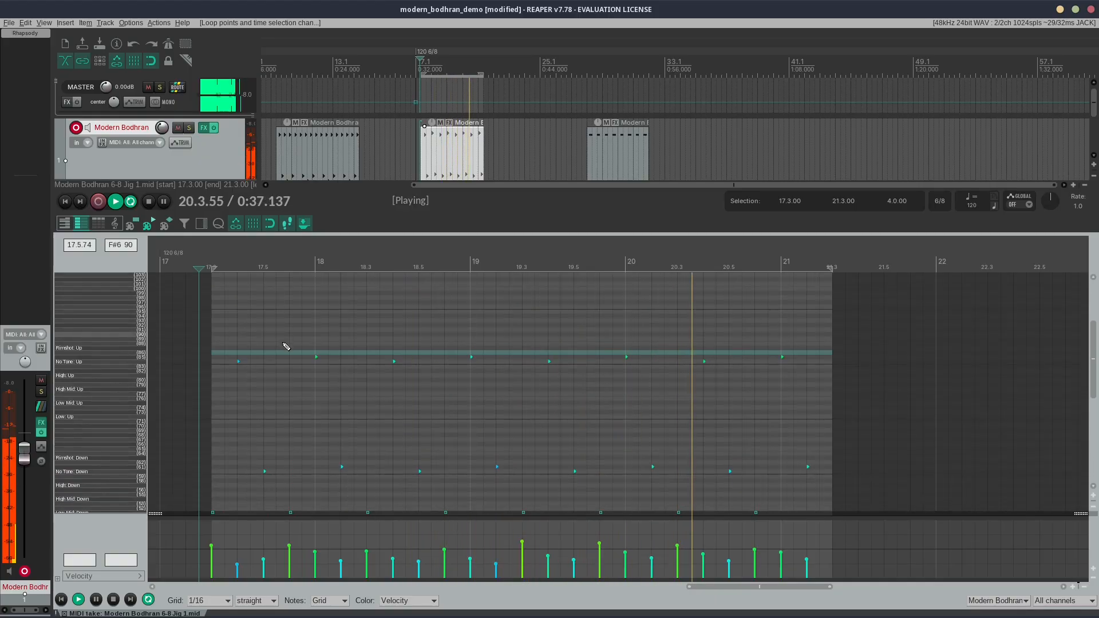
scroll(286, 347, down, 3)
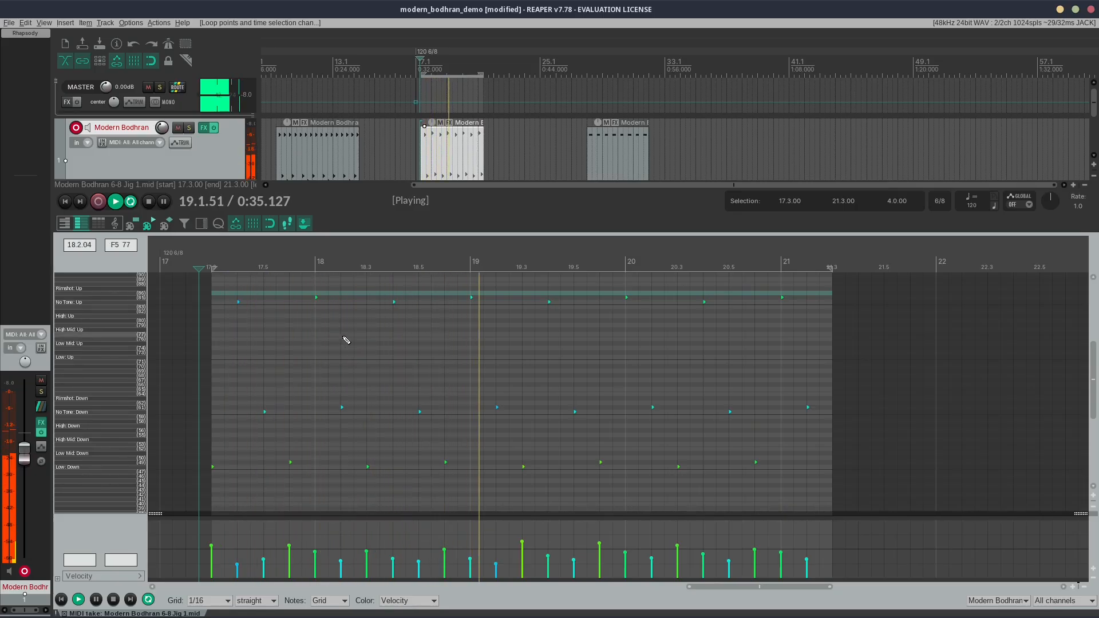
key(space)
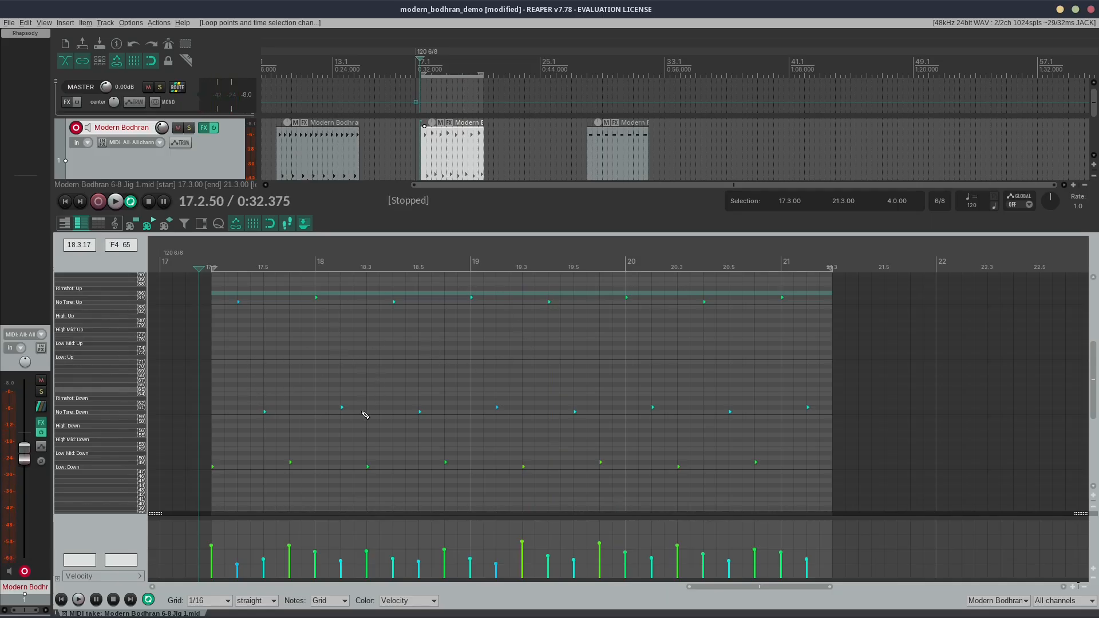
Step: Set the MIDI editor's 1/16 grid to triplet and play the jig from 18.3.00, then stop
click(271, 601)
click(269, 580)
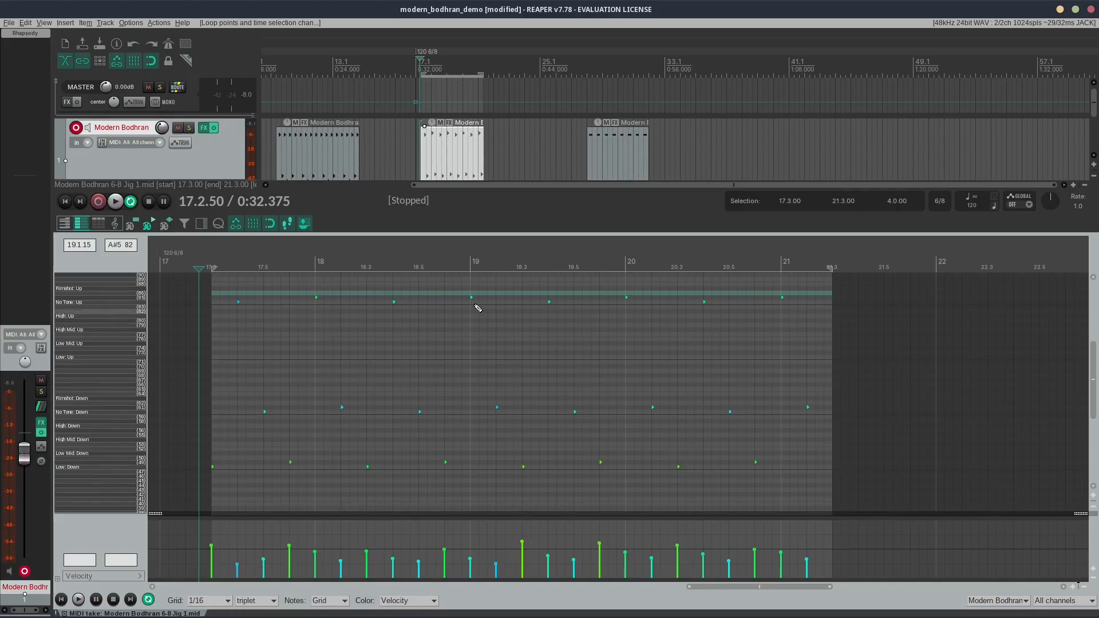
scroll(475, 404, up, 3)
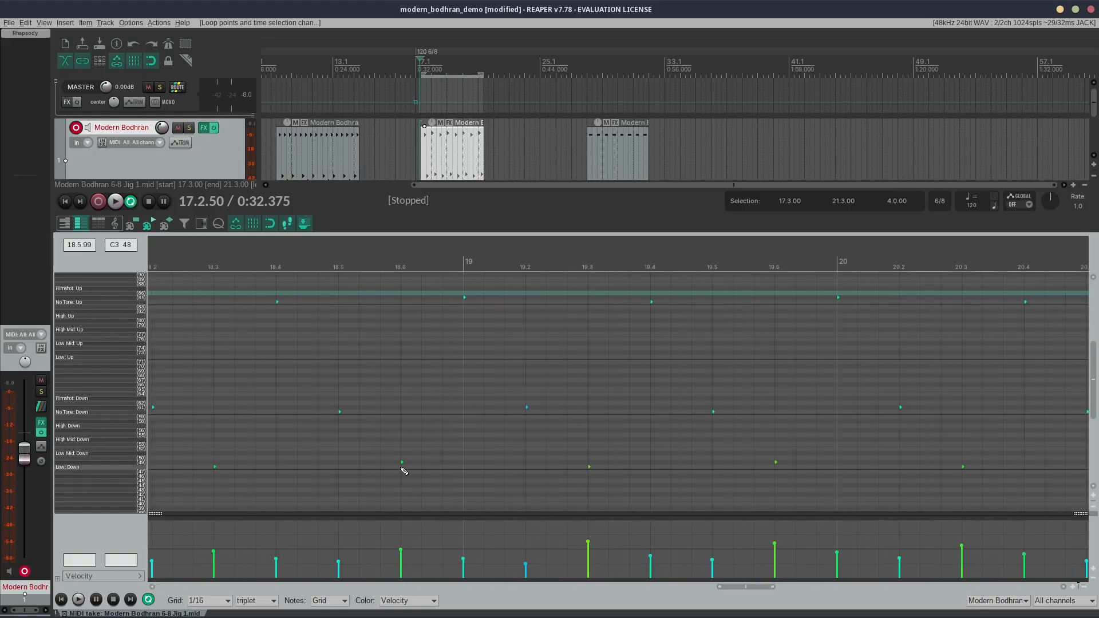
click(223, 279)
key(space)
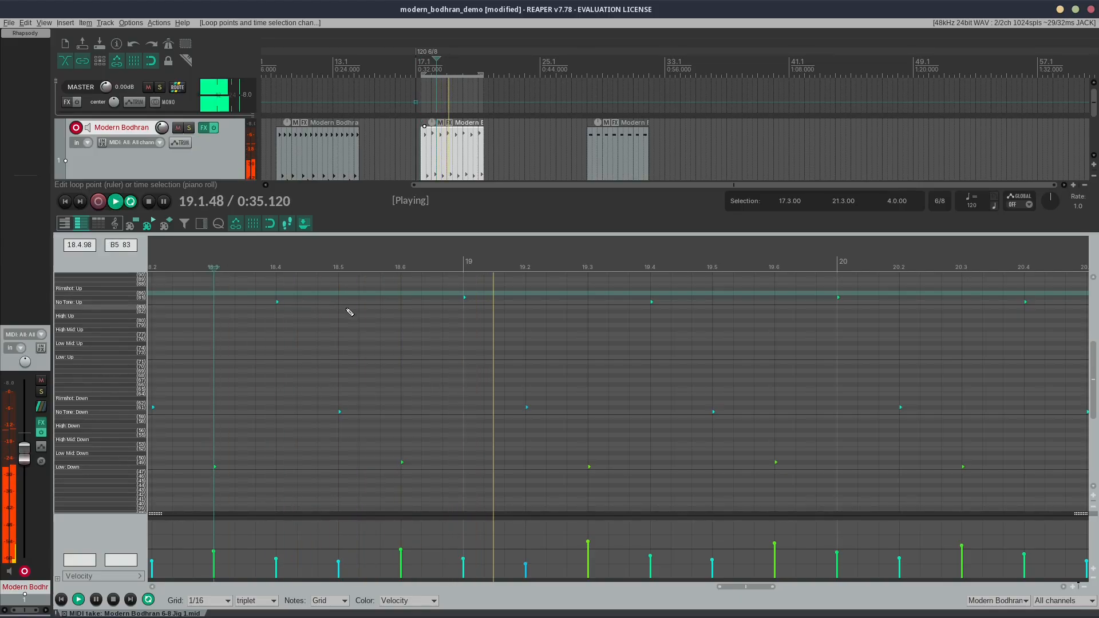
key(space)
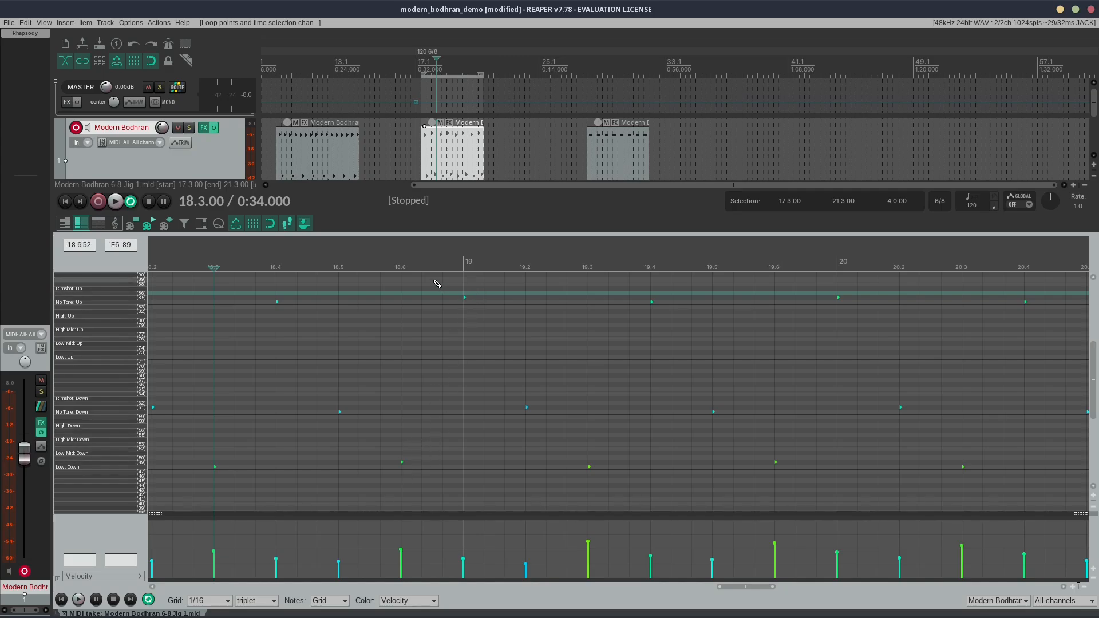
Step: Add a High: Up note at 18.6.33 and a High: Down note at 18.6.67 to the jig, and play from just before them
click(427, 339)
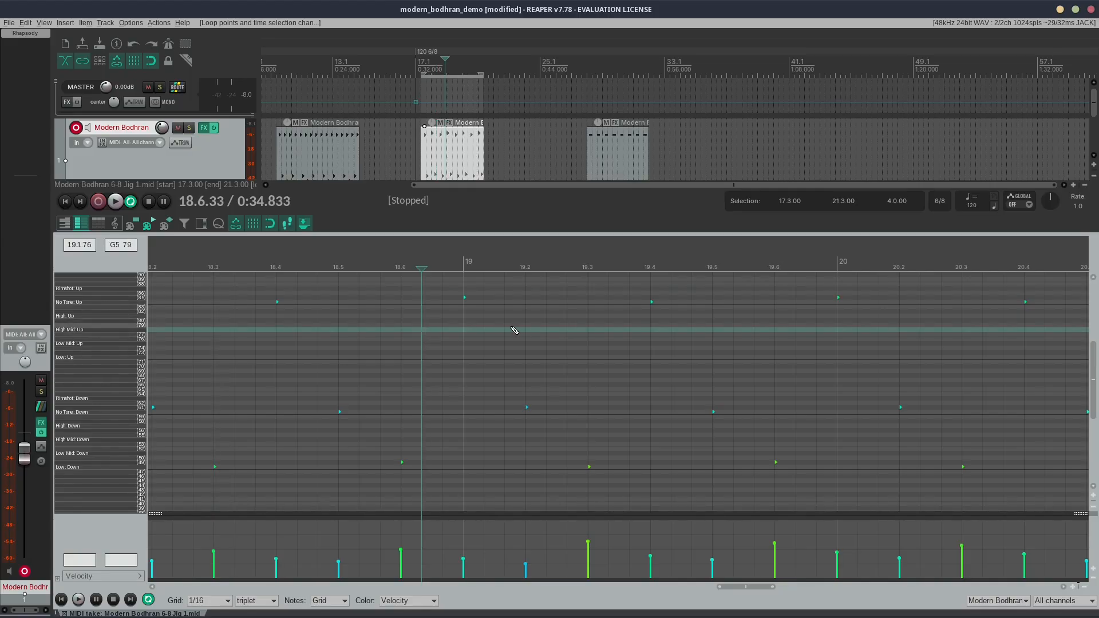
key(Insert)
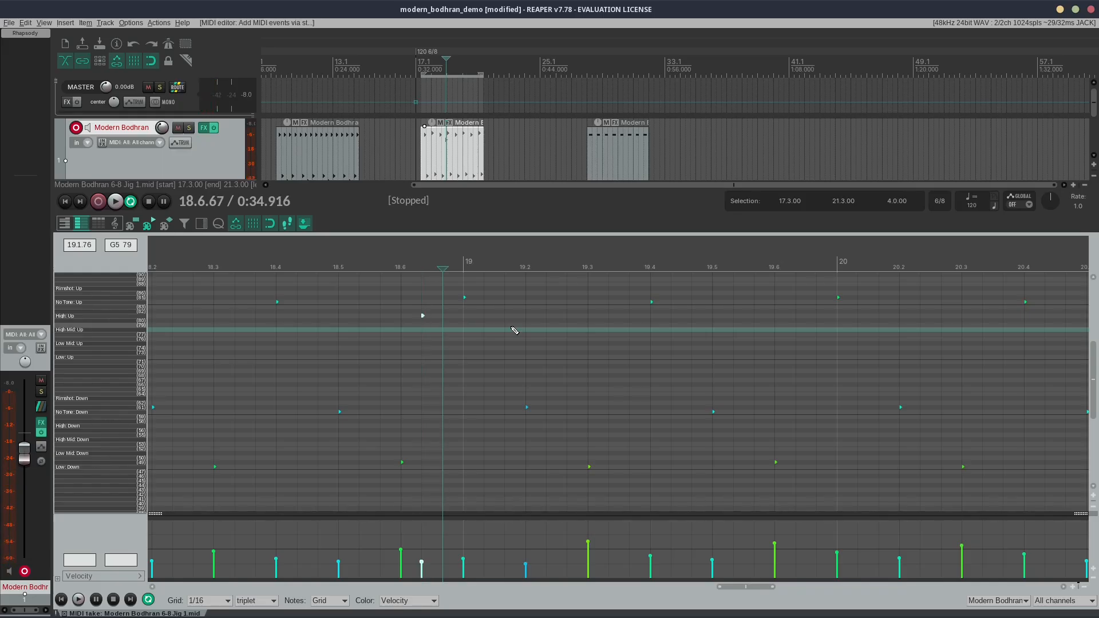
key(Insert)
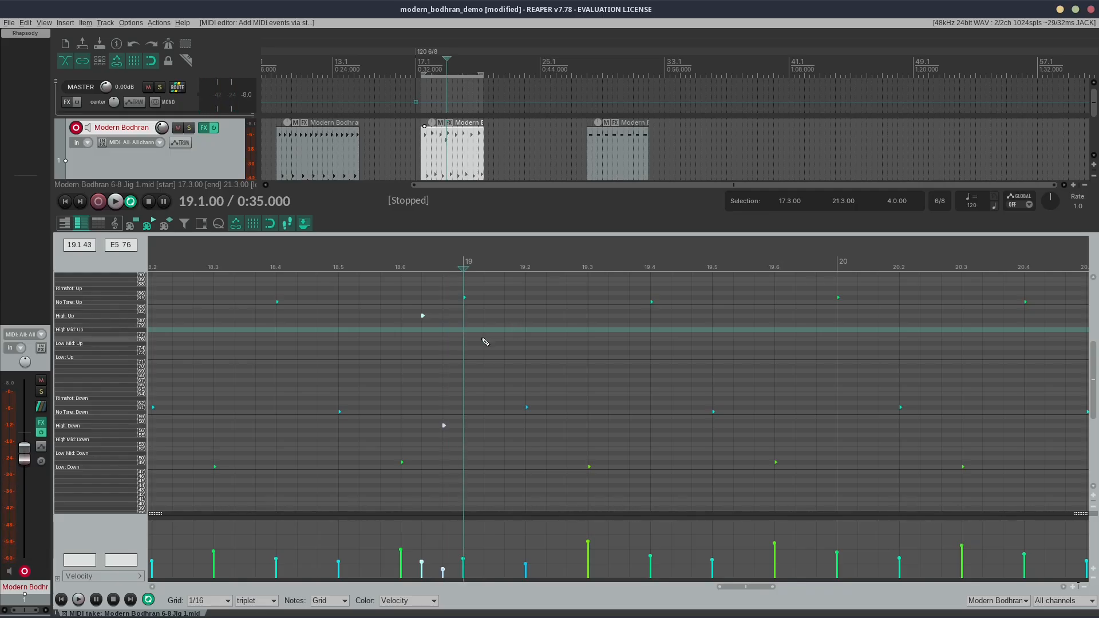
click(249, 263)
key(space)
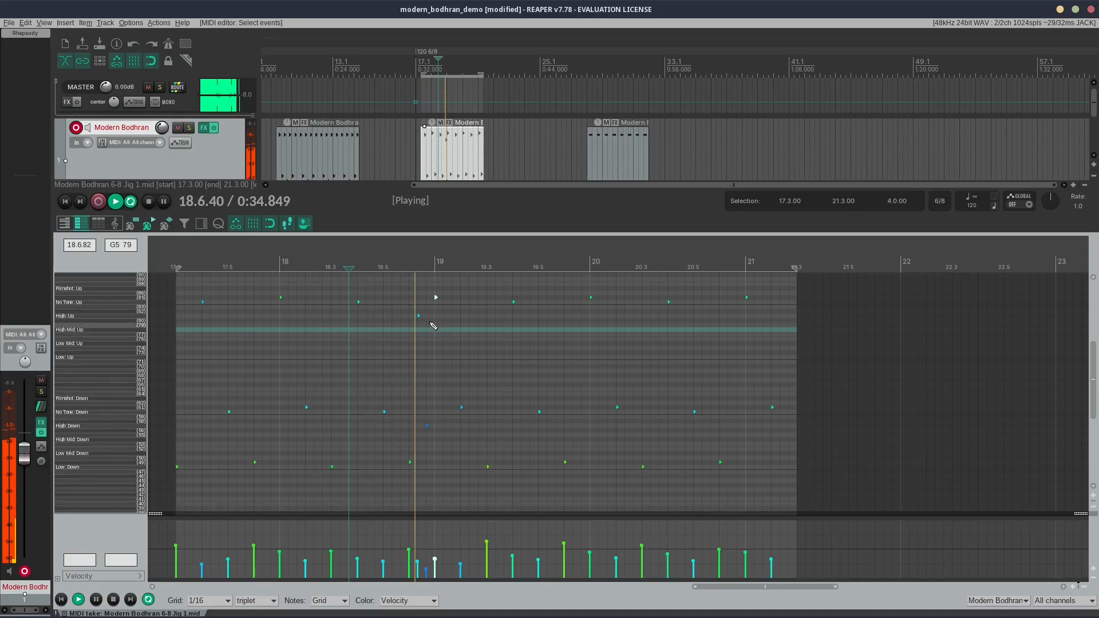
Step: Stop playback, load the 14 Inch Bodhran preset in the Rhapsody instrument, and close the instrument
key(space)
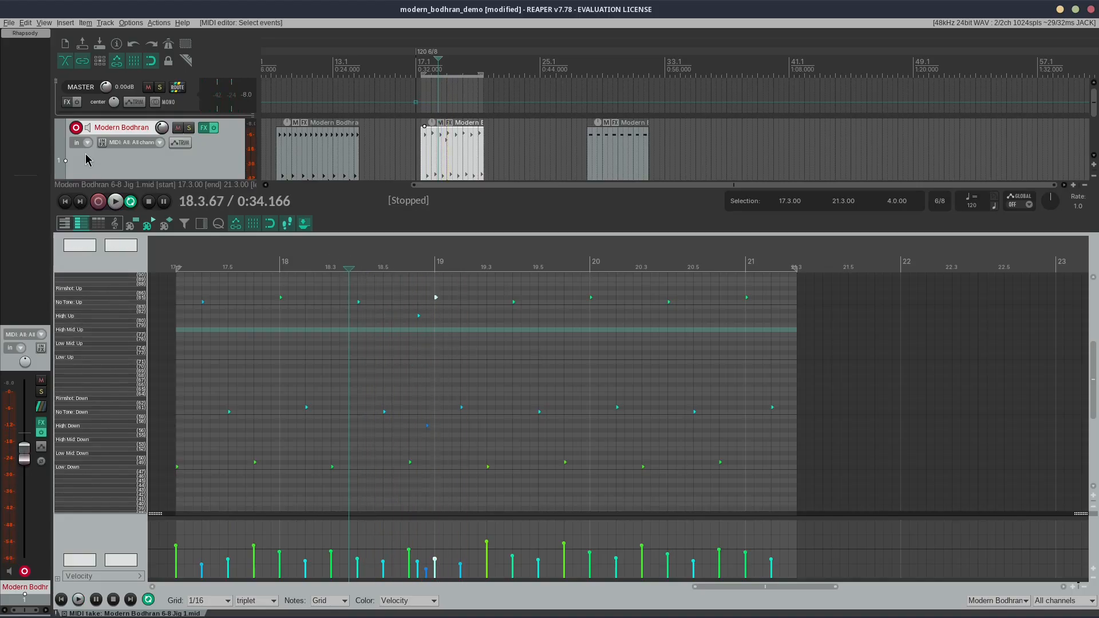
click(27, 34)
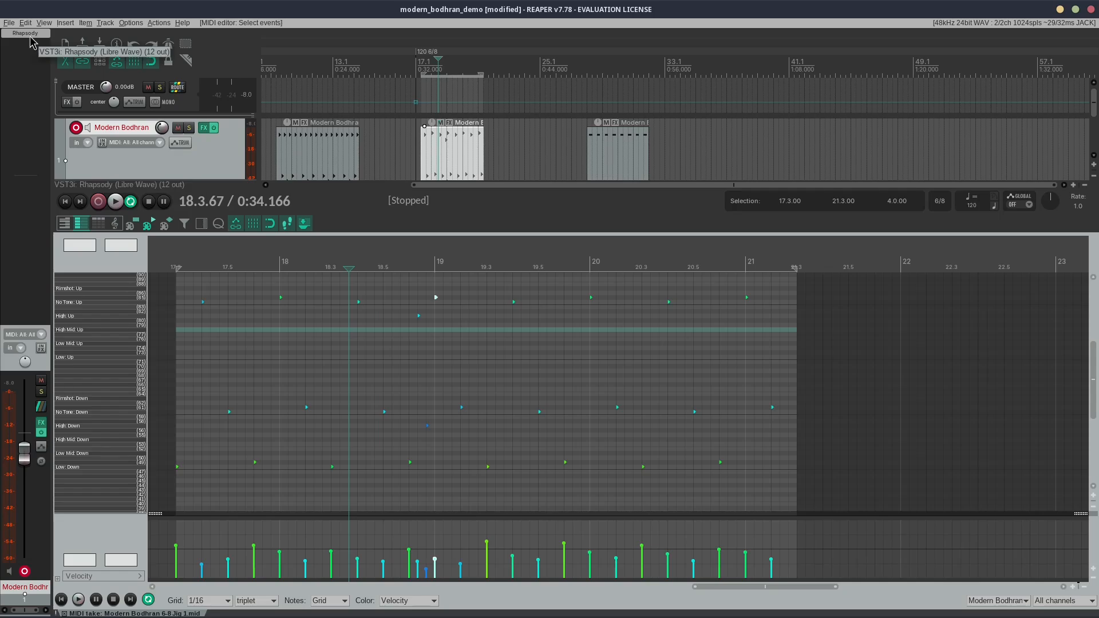
click(722, 74)
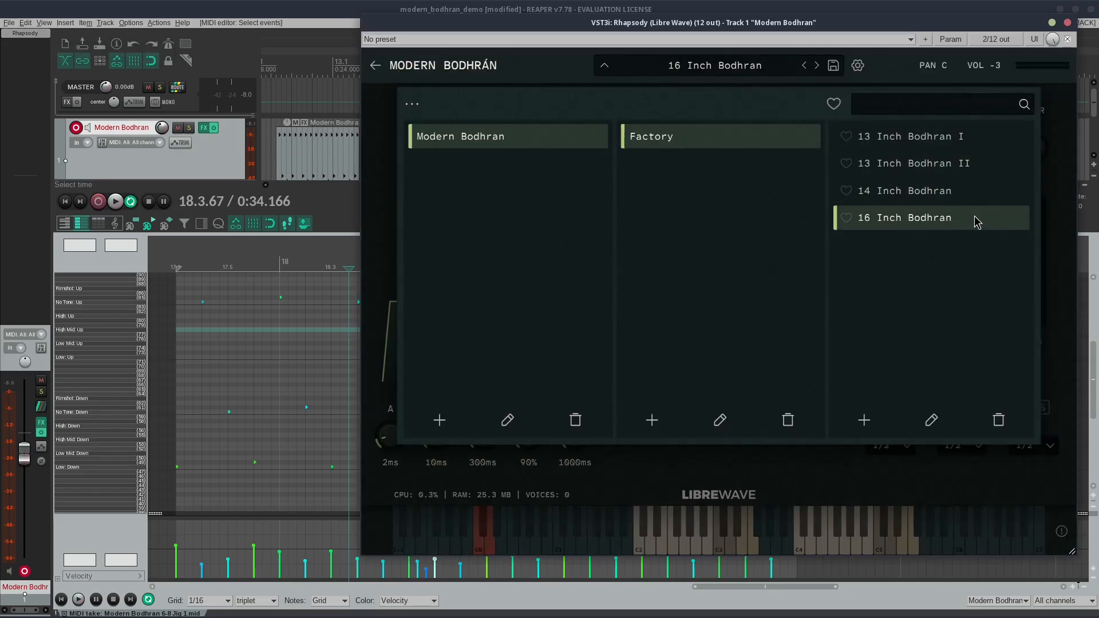
click(963, 192)
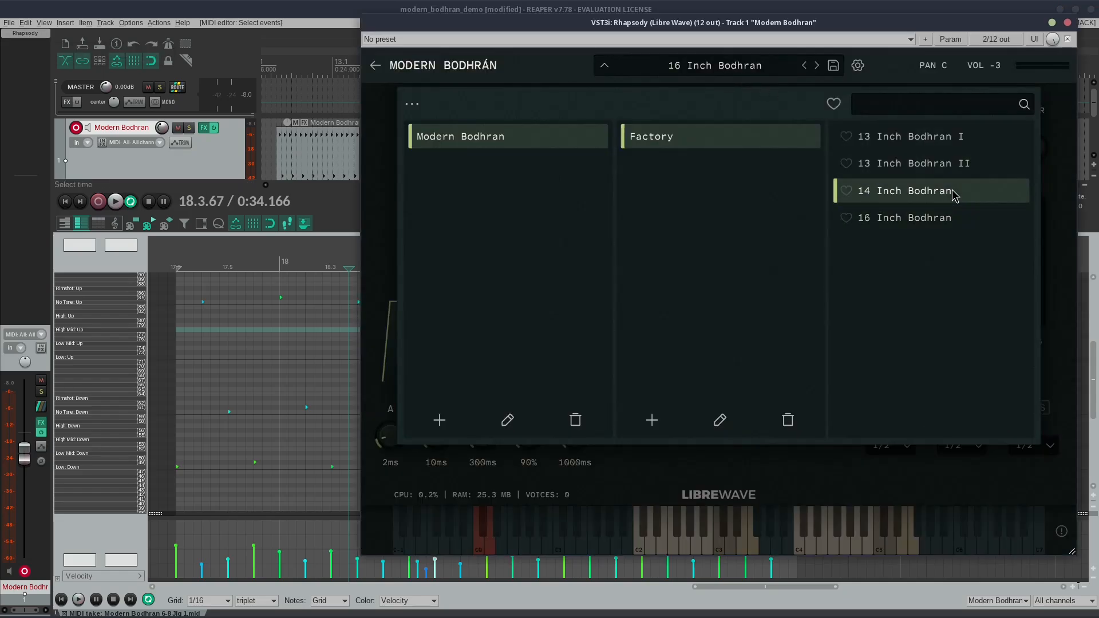
click(1067, 23)
Step: Select the 6-8 Jig 3 loop, loop it from 28.1.00 to 32.1.00, play it while examining its strokes, and stop
click(602, 167)
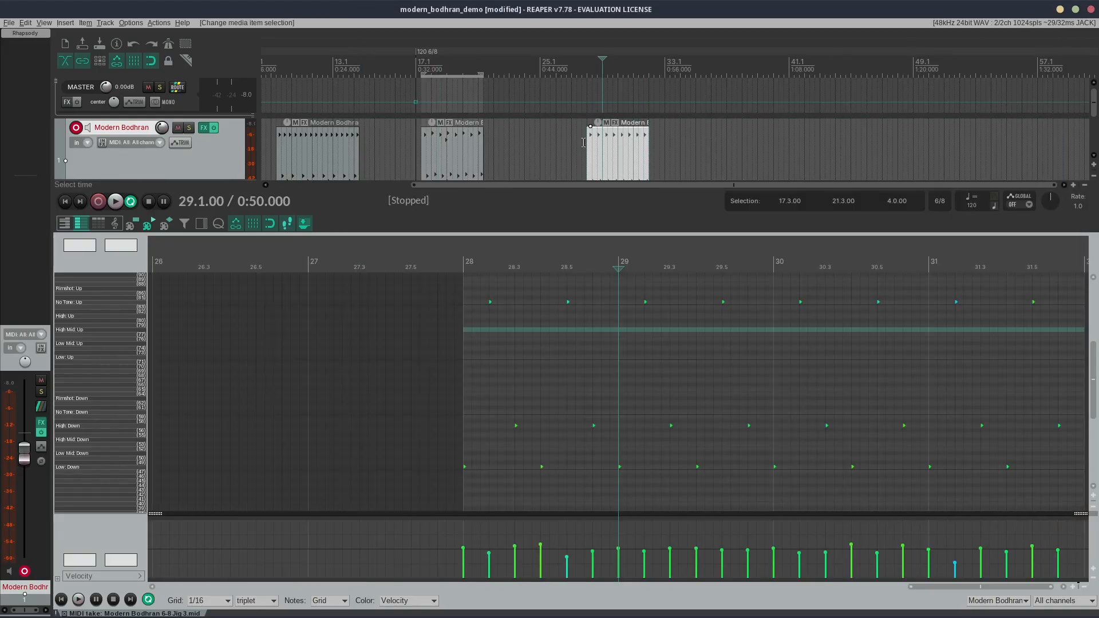
drag(584, 143, 649, 144)
key(space)
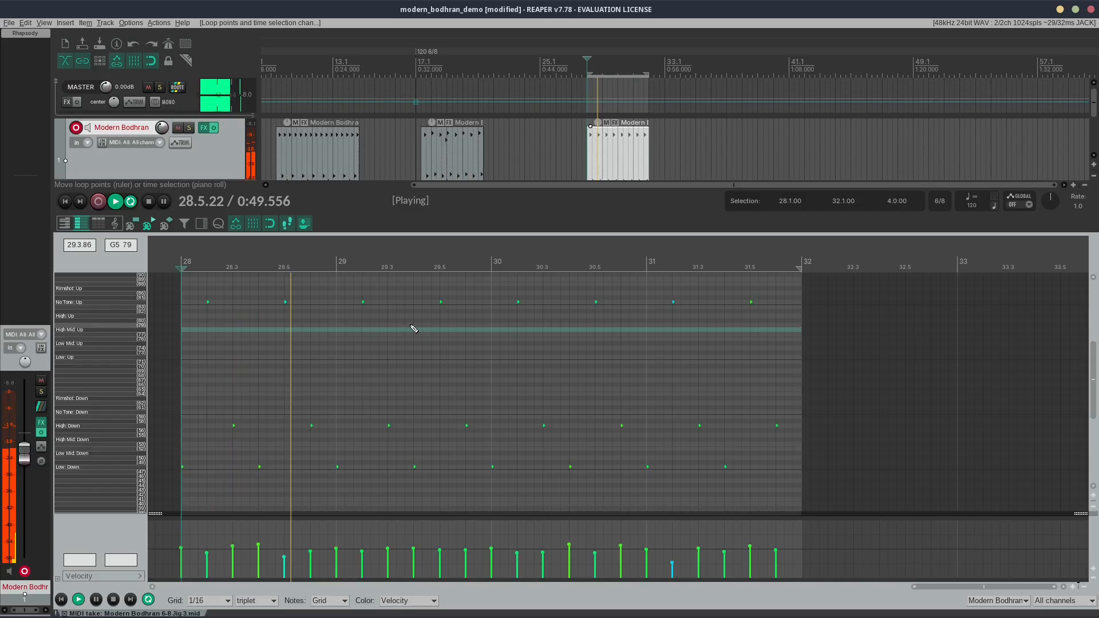
scroll(338, 343, up, 1)
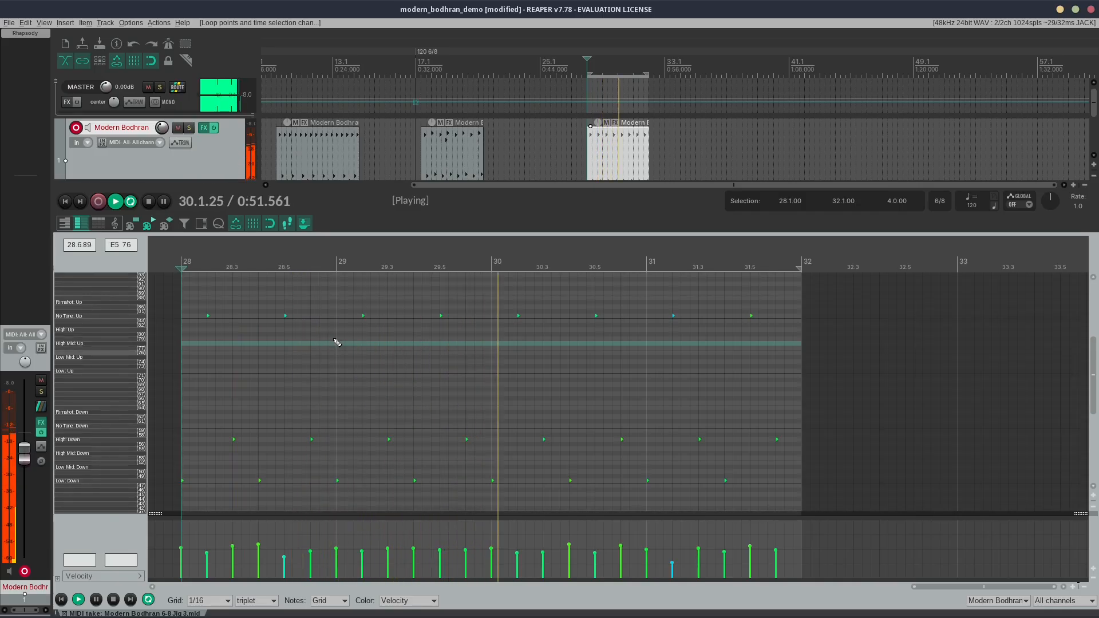
scroll(338, 346, up, 1)
scroll(344, 345, down, 2)
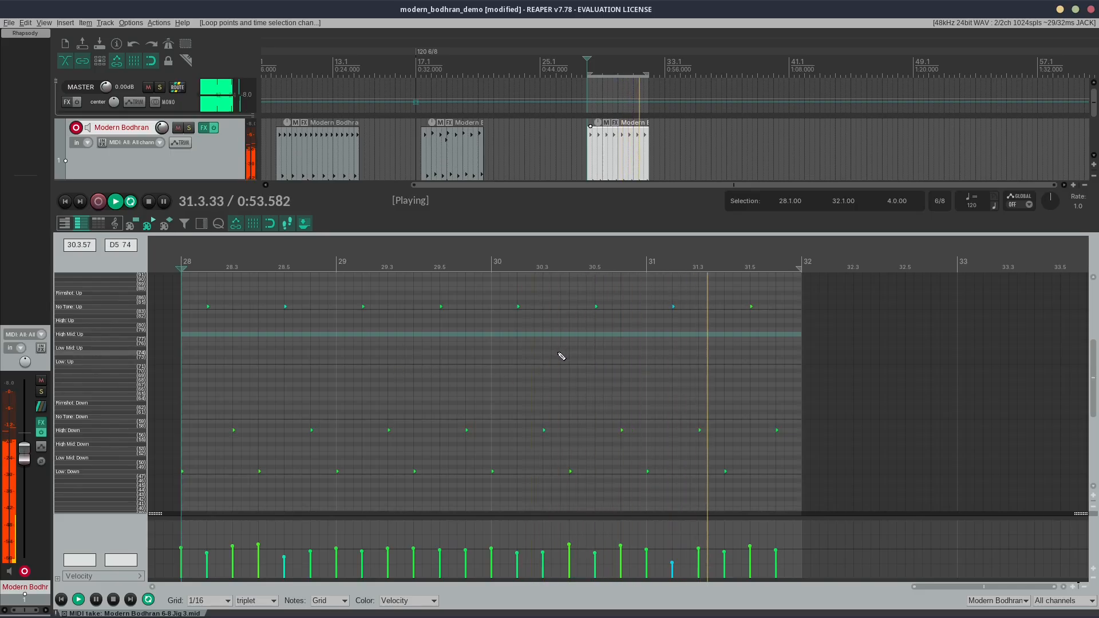
key(space)
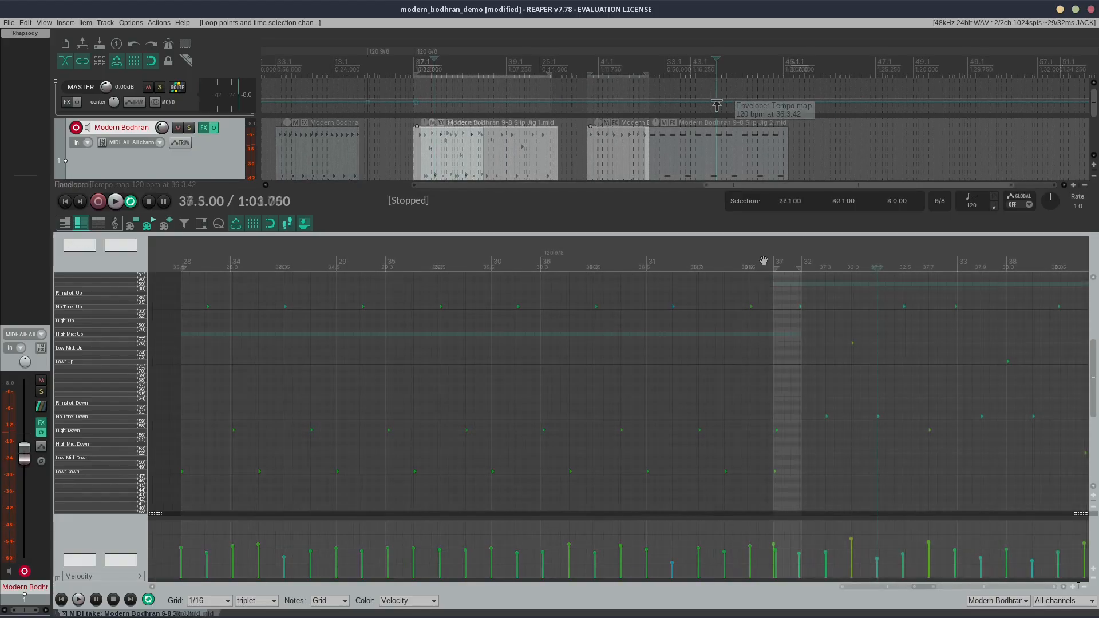
Step: Play the 9-8 Slip Jig 1 loop with the time selection from 37.1.00 to 40.1.00, then stop
click(764, 260)
key(space)
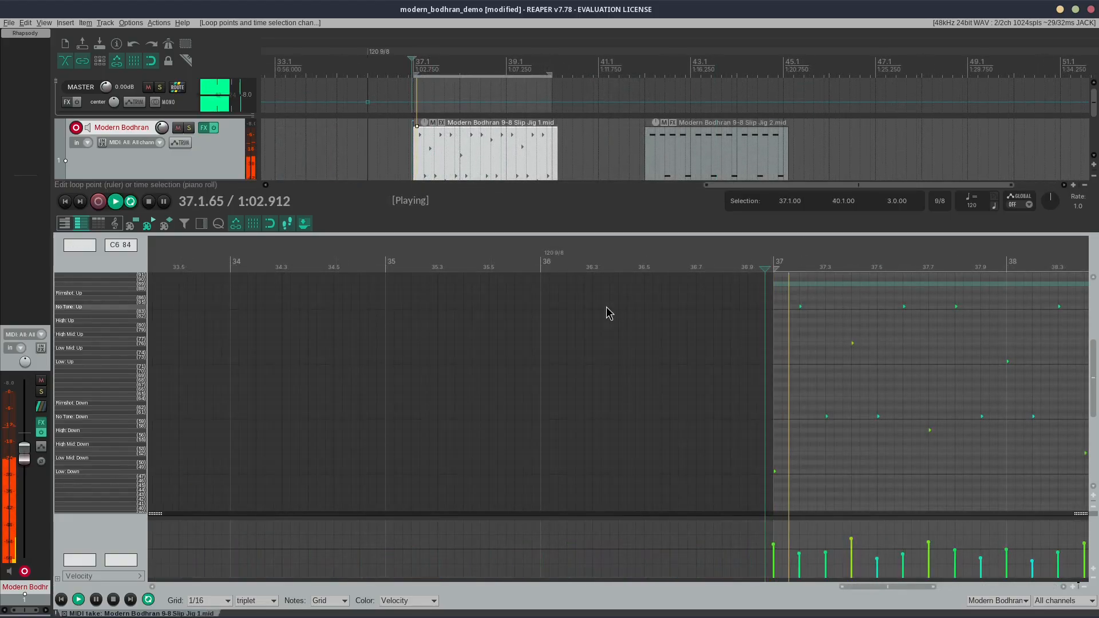
scroll(608, 313, right, 5)
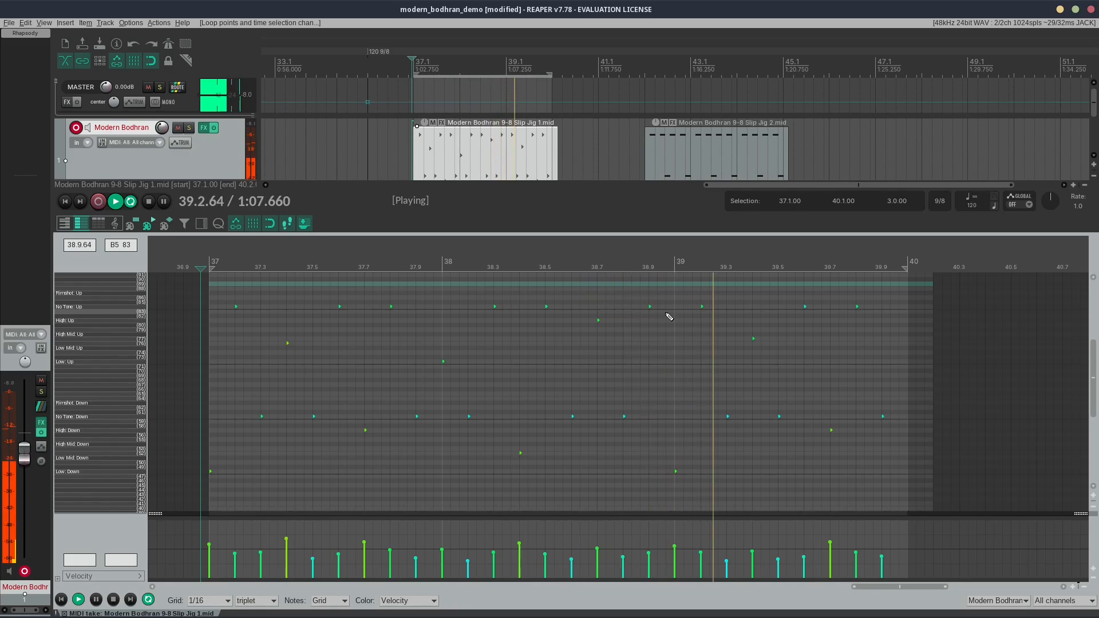
key(space)
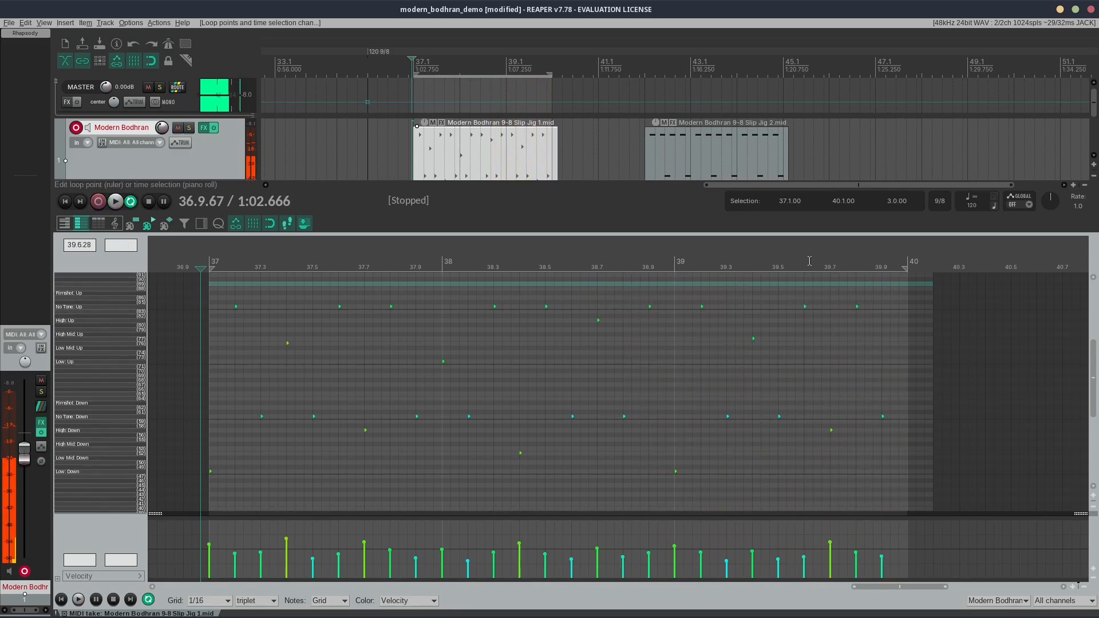
Step: Select the 9-8 Slip Jig 2 loop and set the time selection from 42.1.00 to 45.3.00 for playback
click(731, 172)
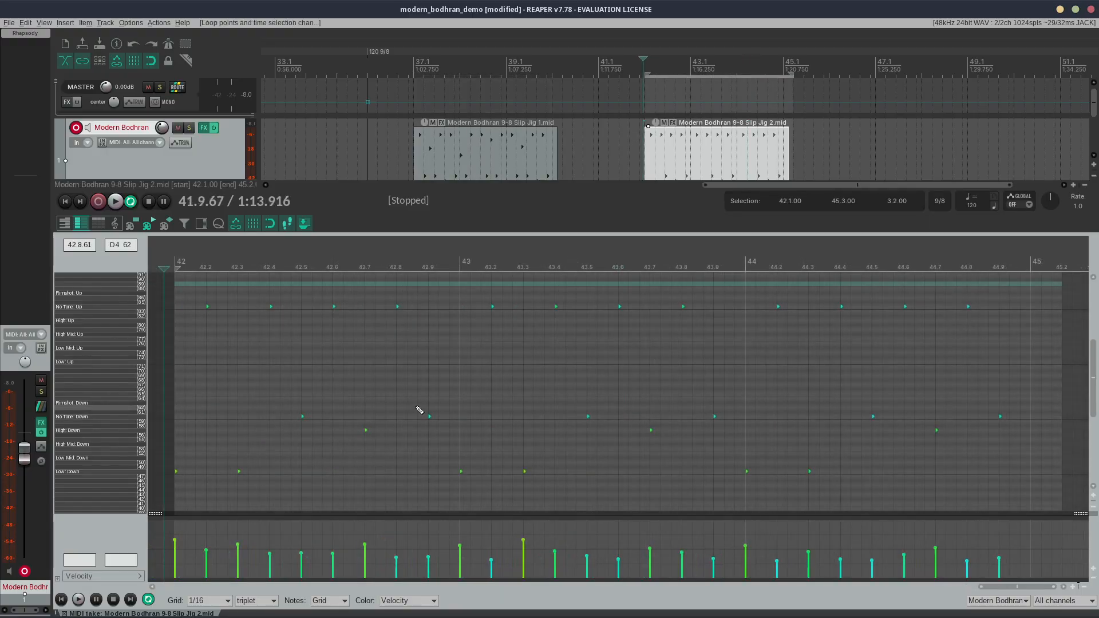